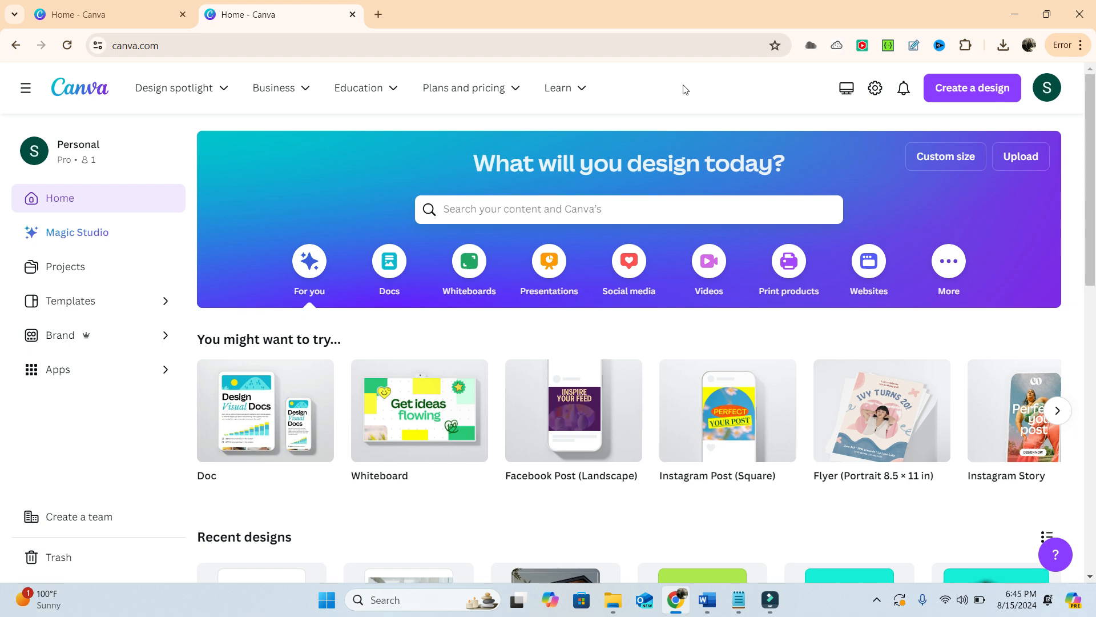
- Upload the "two women" image from the My Pictures folder as the starting file
click(1027, 164)
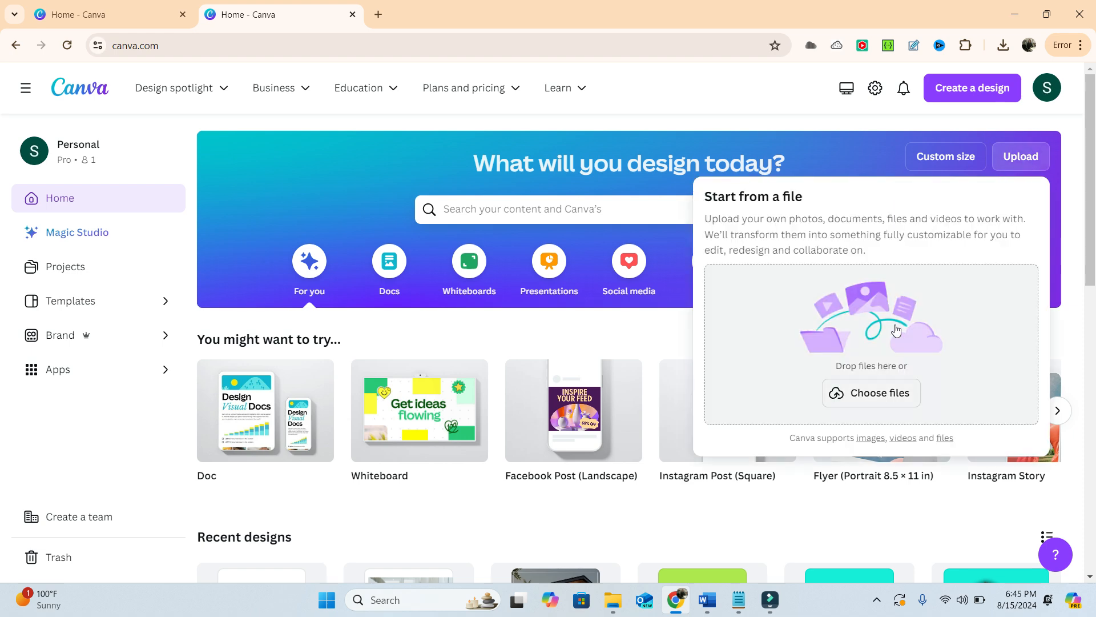
click(870, 393)
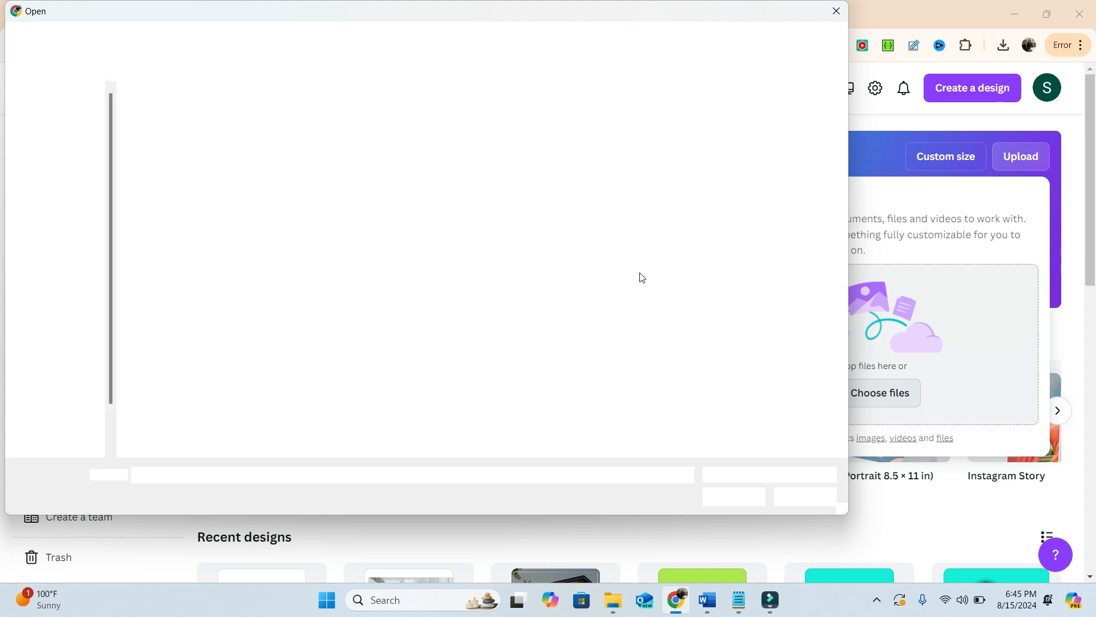
scroll(492, 239, down, 3)
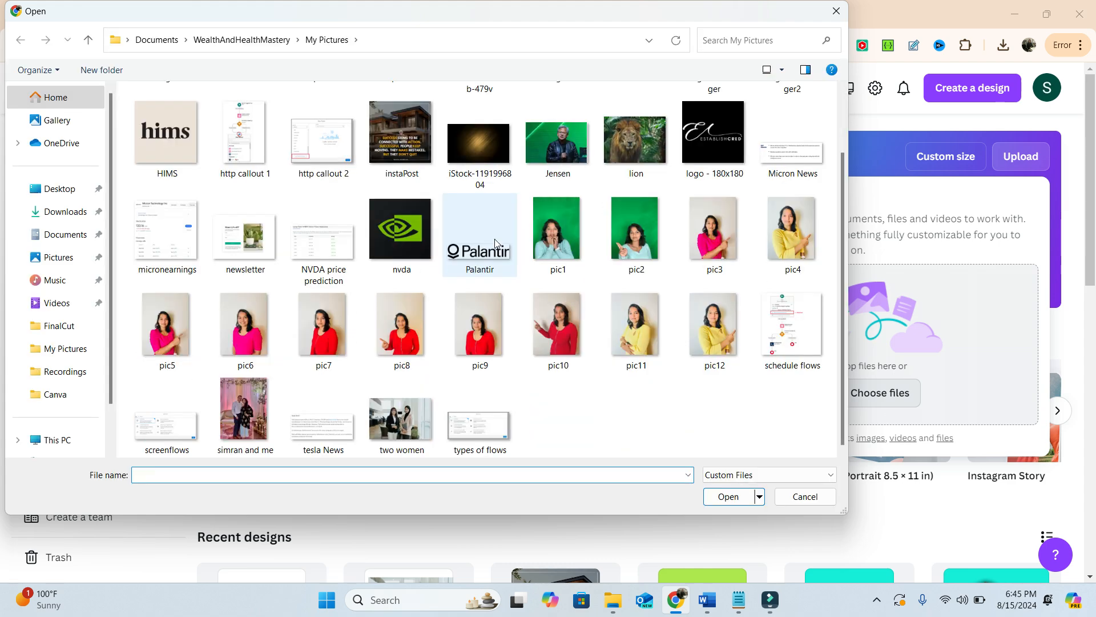
click(408, 414)
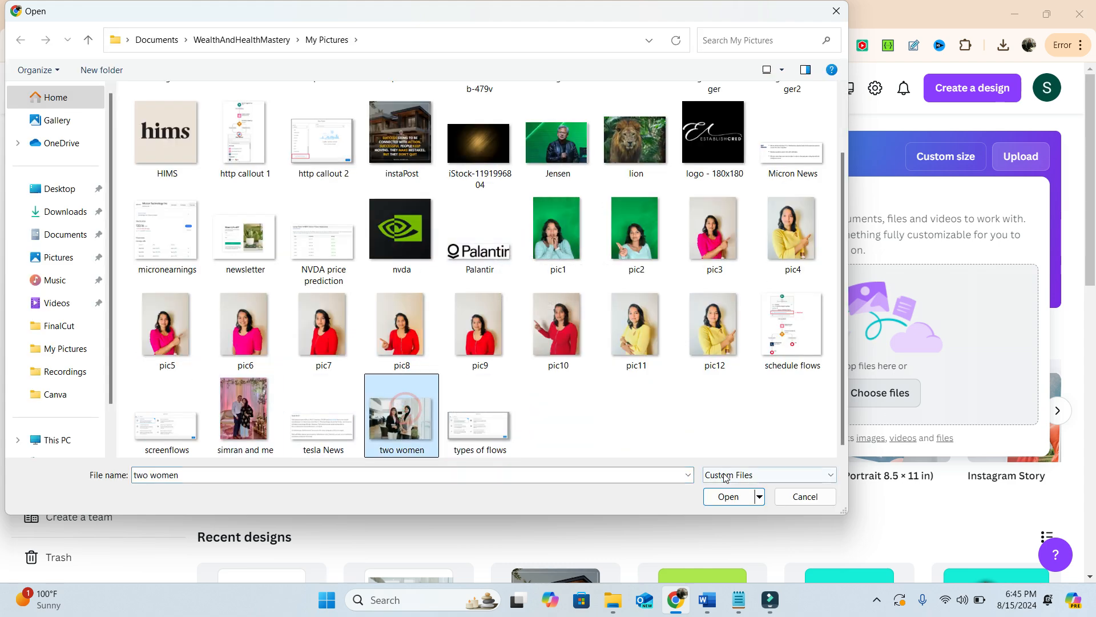
click(732, 500)
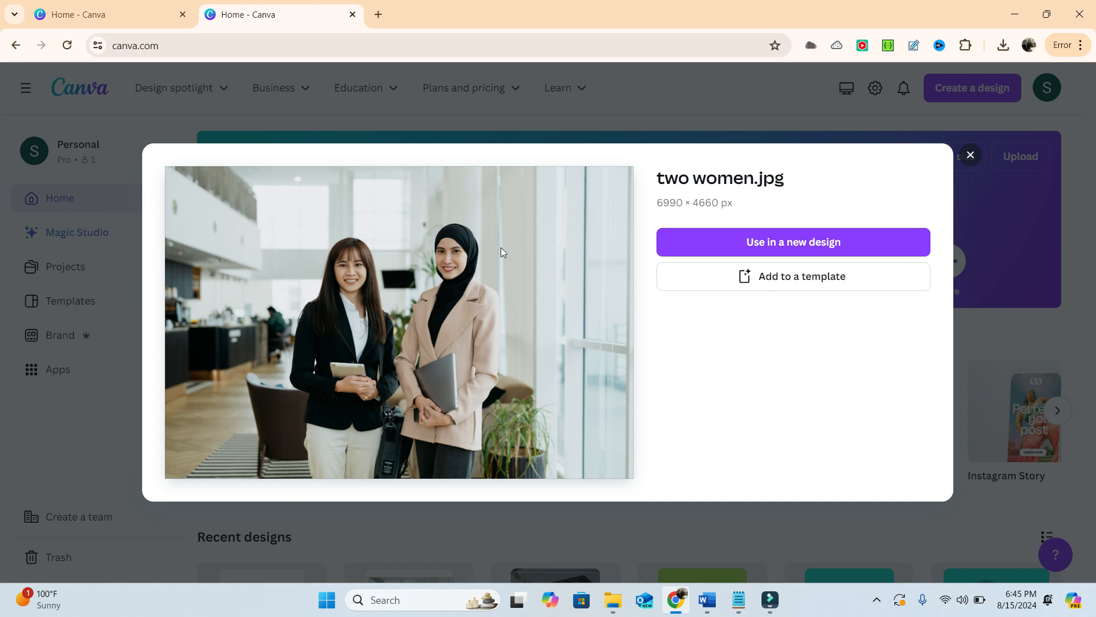
- Use the uploaded photo in a new Instagram Post (Square) design, 1080 × 1080 px
click(765, 247)
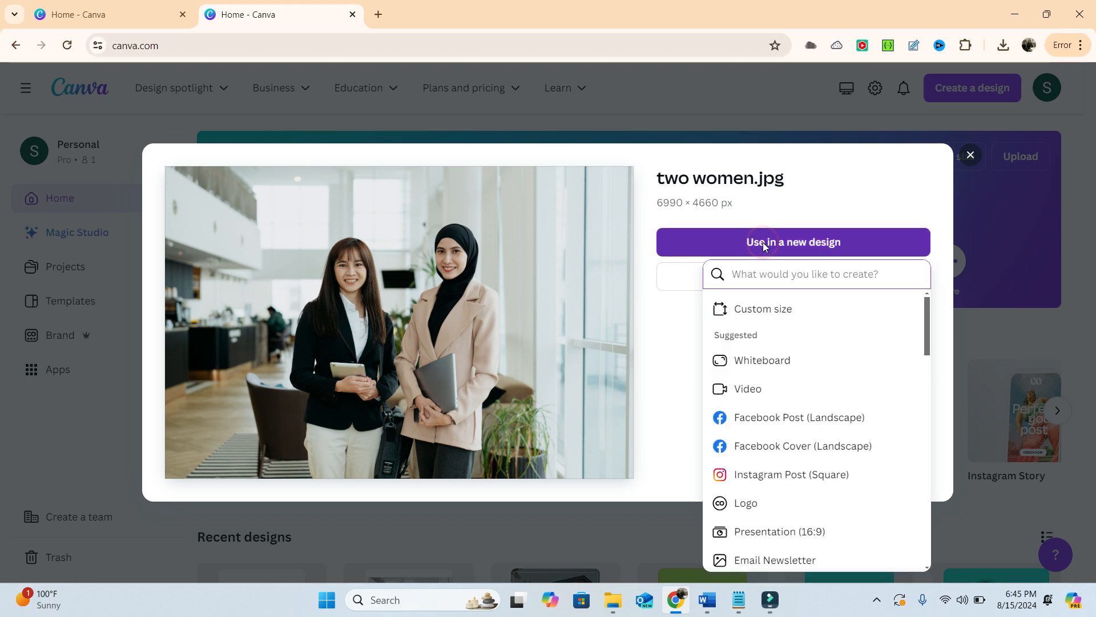
text(ins)
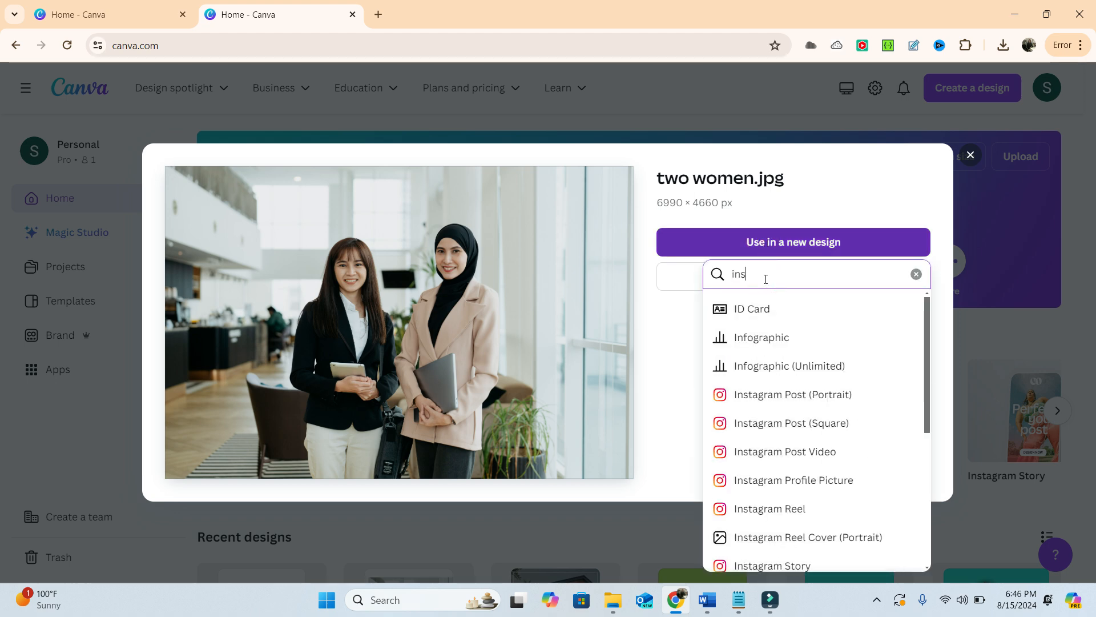
text(tagram)
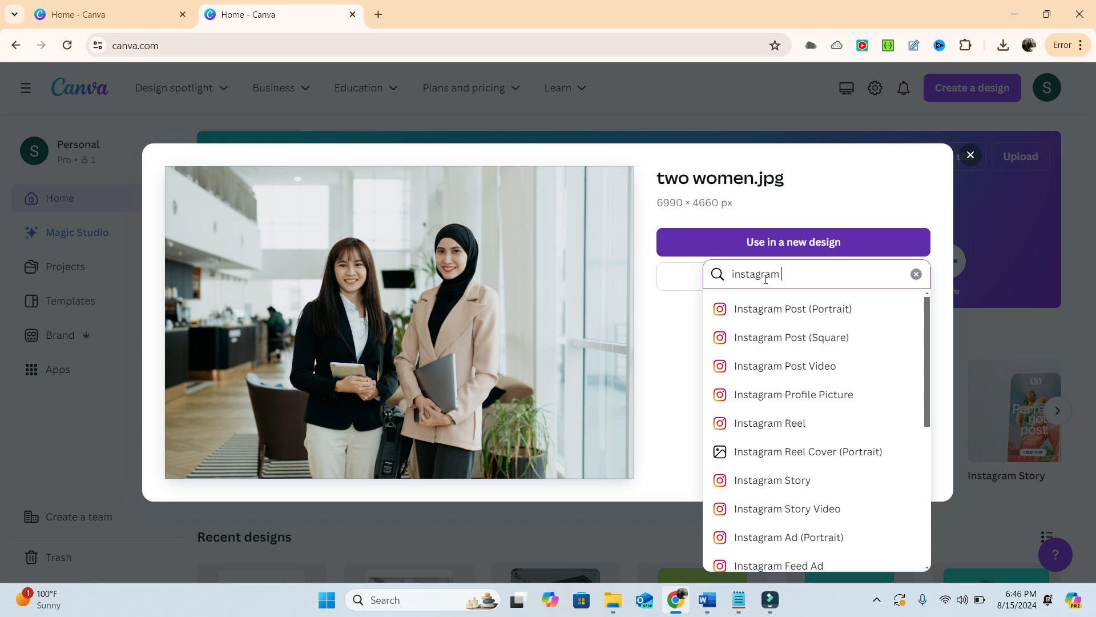
text( post)
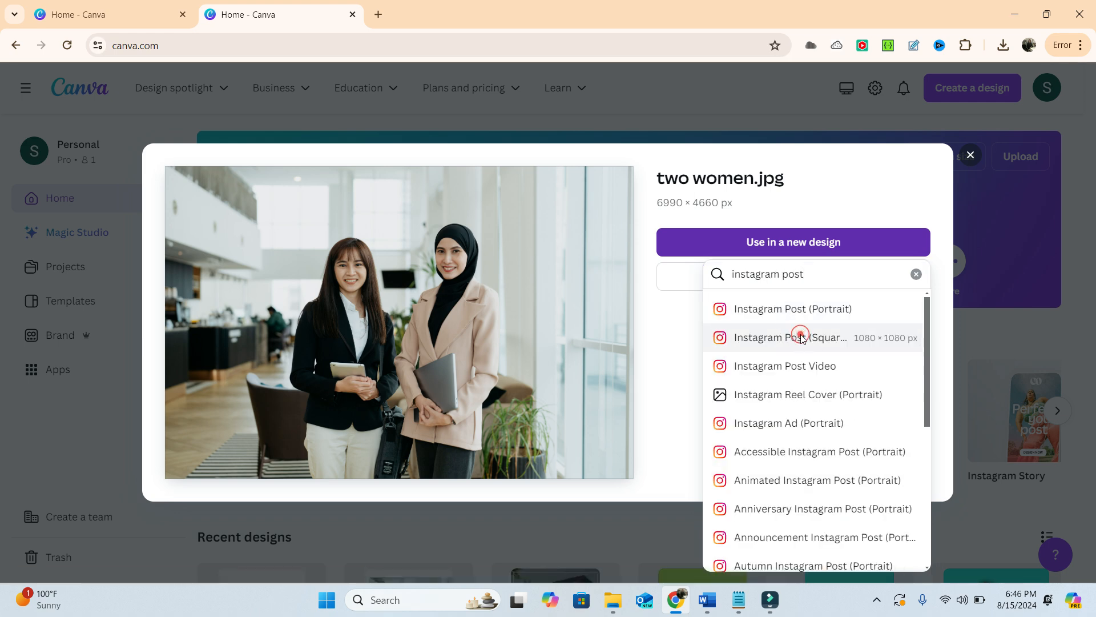
click(802, 338)
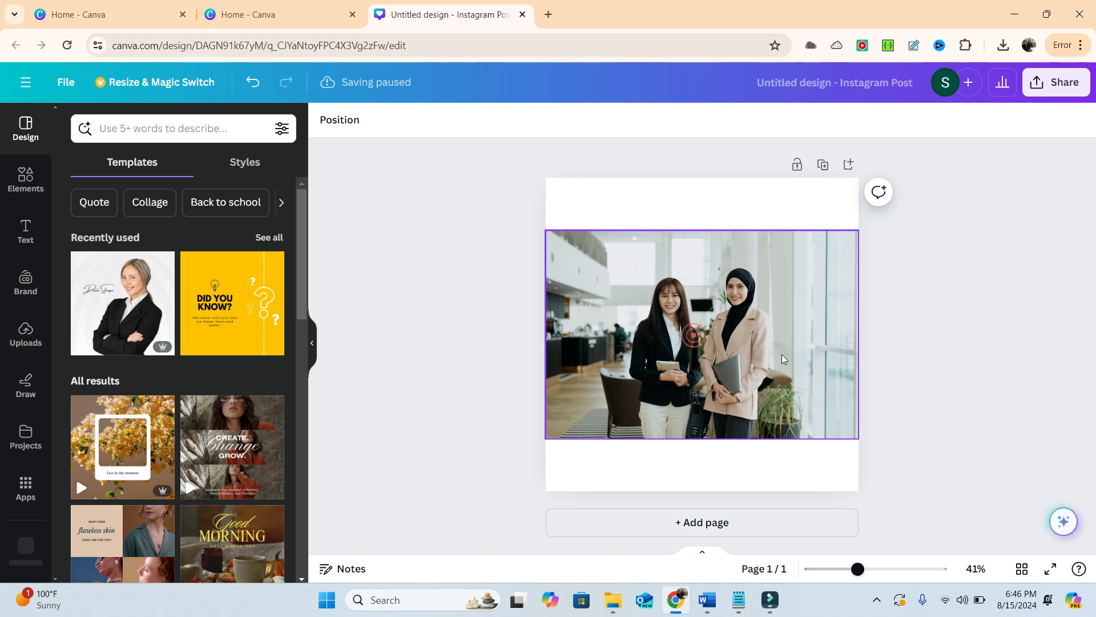
- Delete the photo from the page and search the elements library for "grid"
click(736, 354)
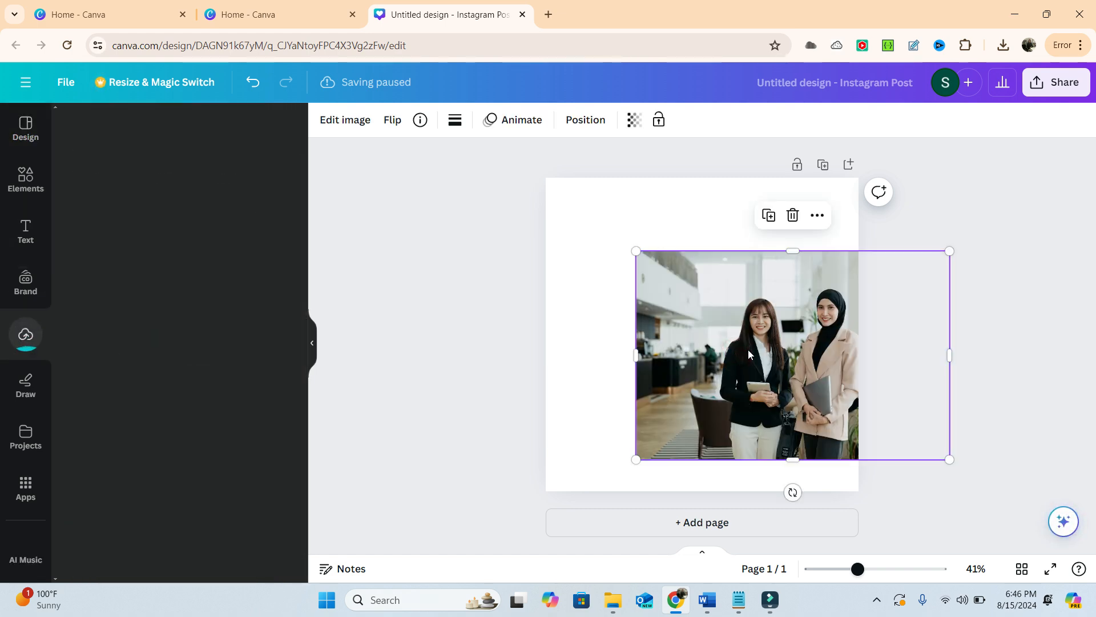
click(794, 217)
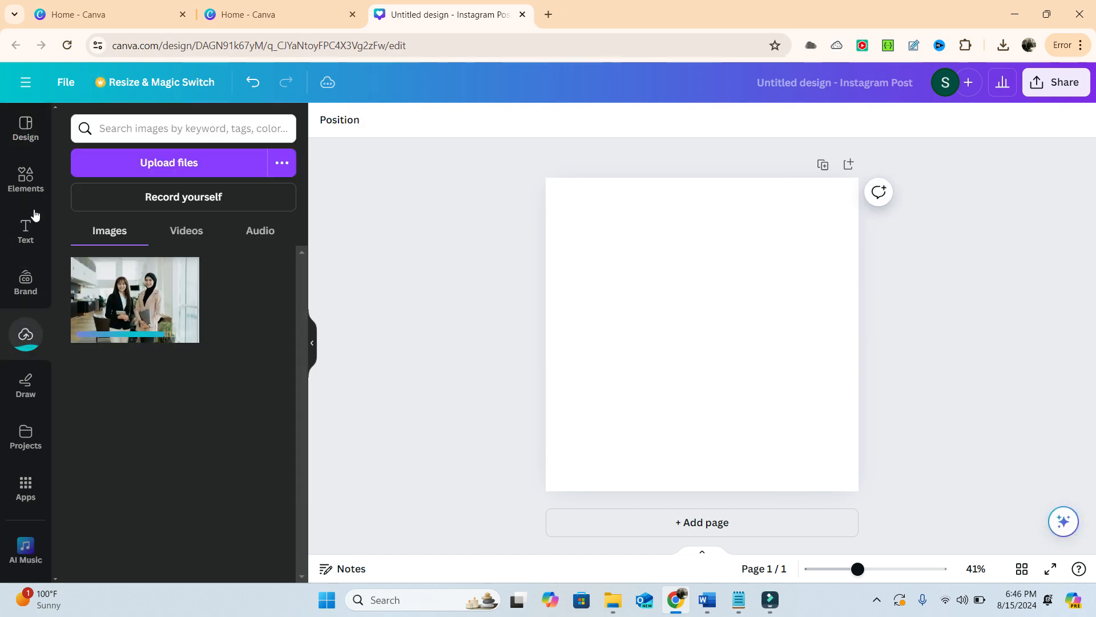
click(23, 175)
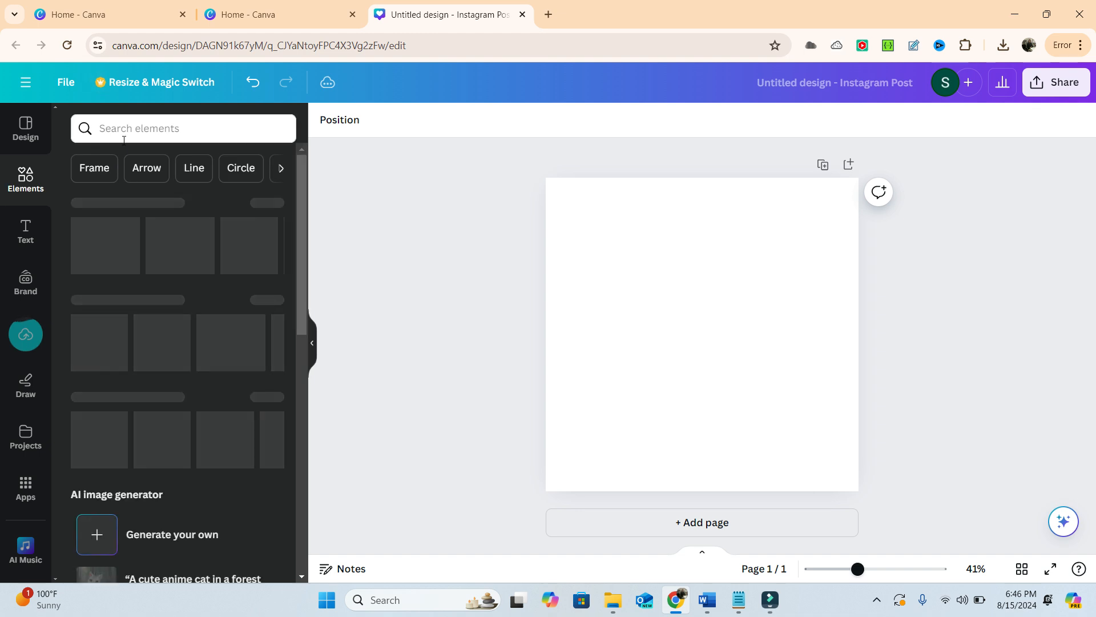
click(129, 133)
text(grid)
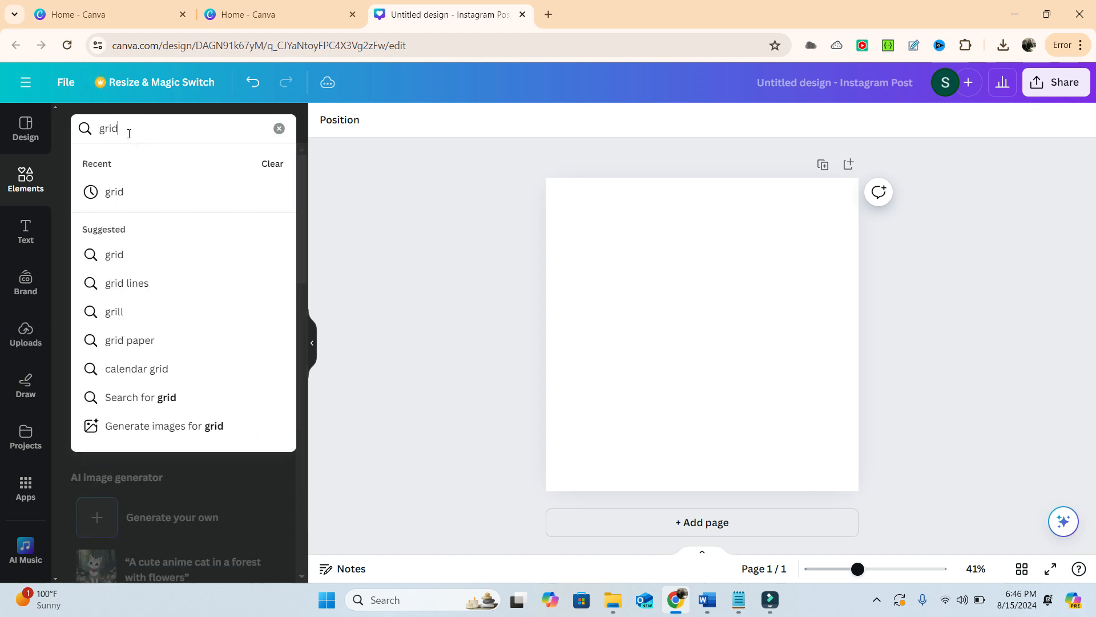
click(118, 196)
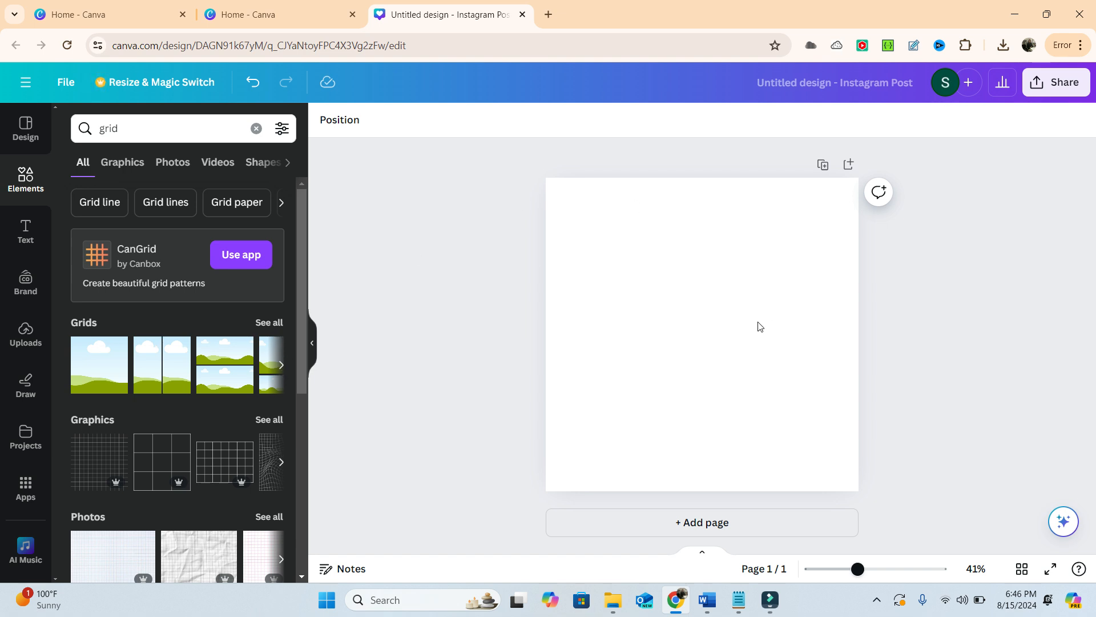
- Try the two-column grid on the page, select its individual cells, and delete it
click(148, 370)
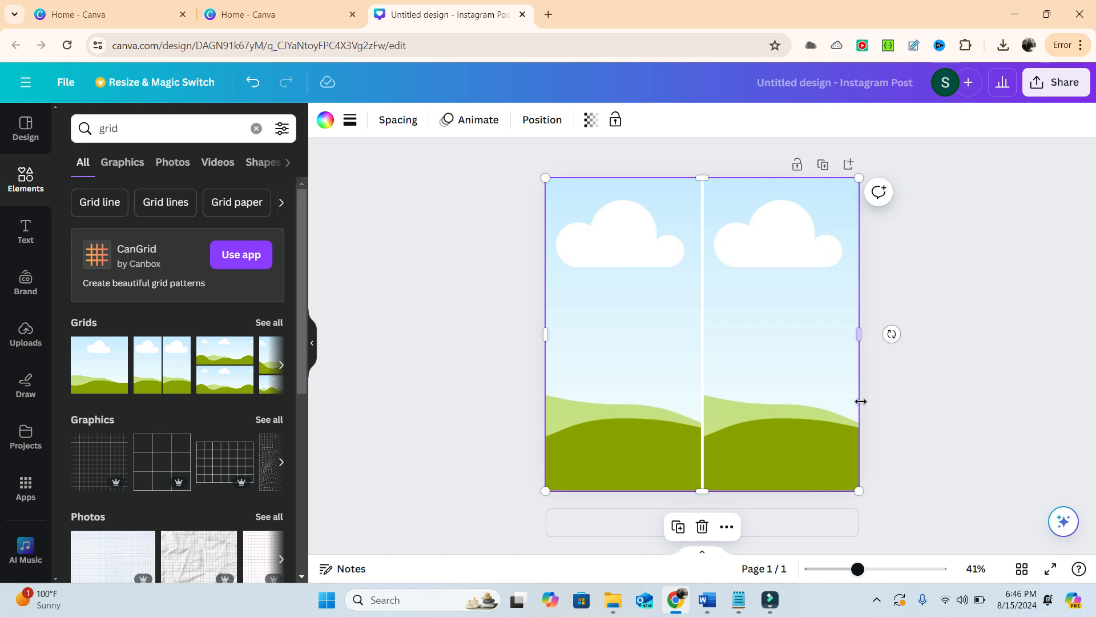
click(629, 307)
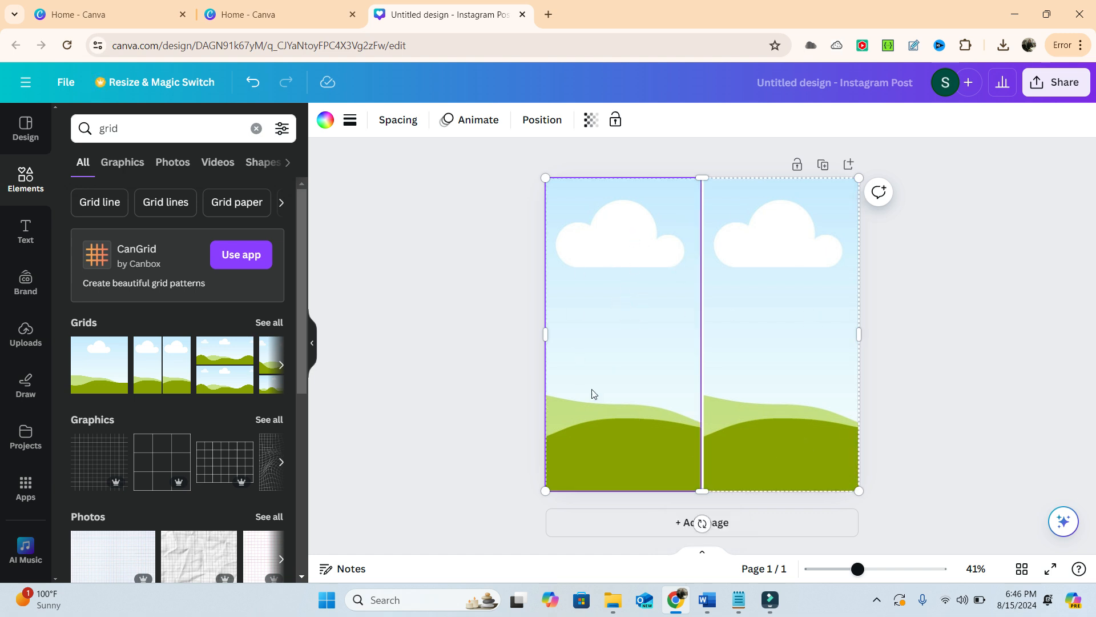
click(759, 283)
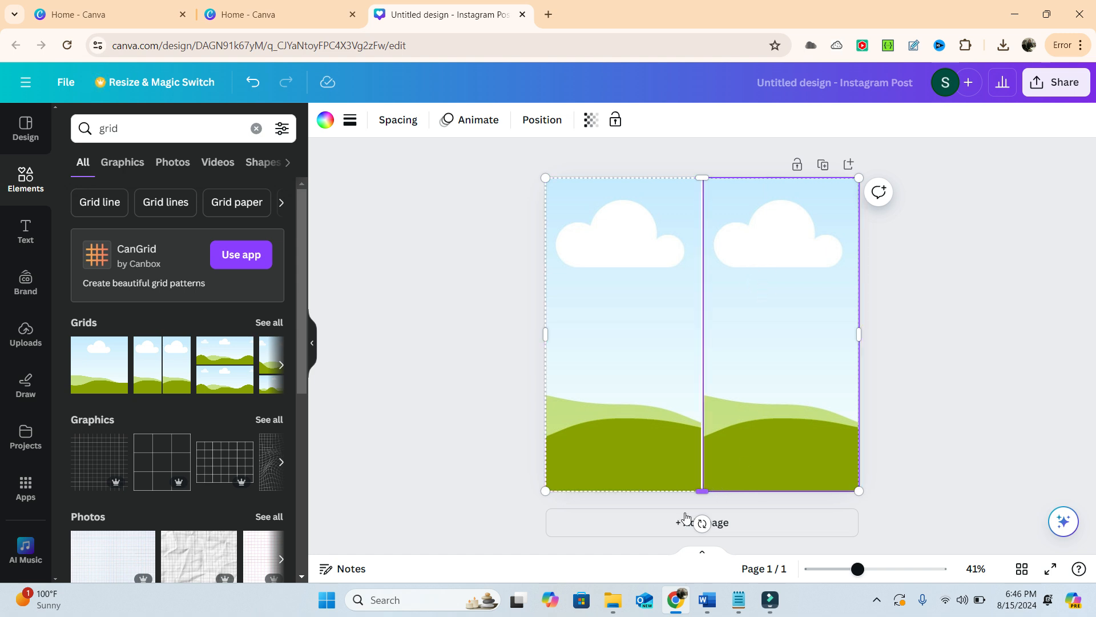
click(621, 248)
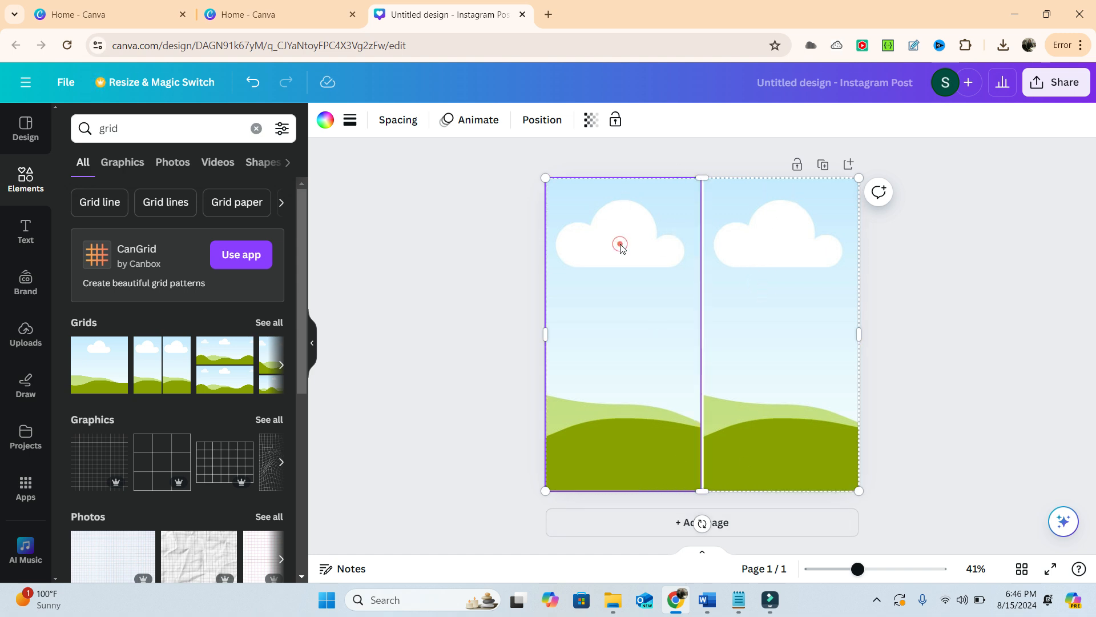
click(666, 327)
key(Delete)
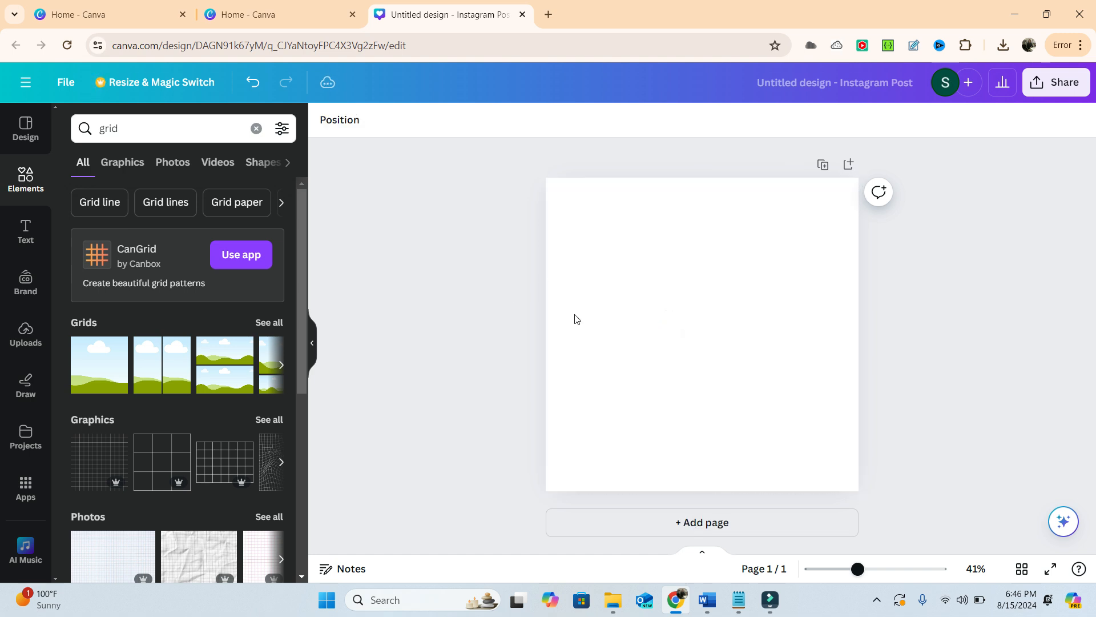
- Insert the single-cell grid on the page and fill it with the uploaded photo of the two women
click(109, 367)
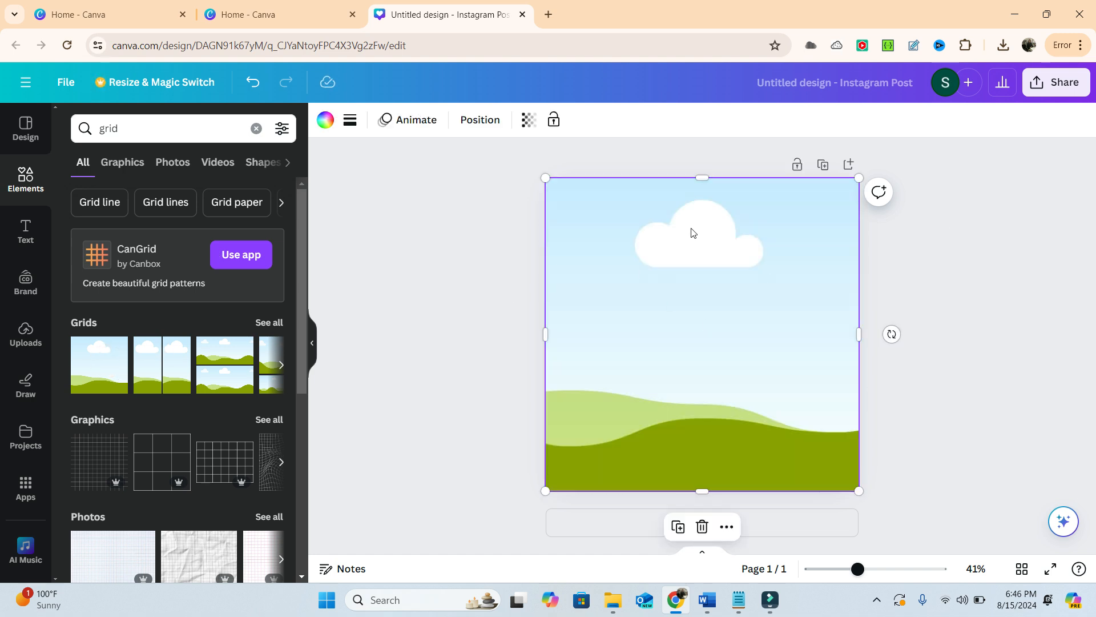
click(26, 335)
click(106, 288)
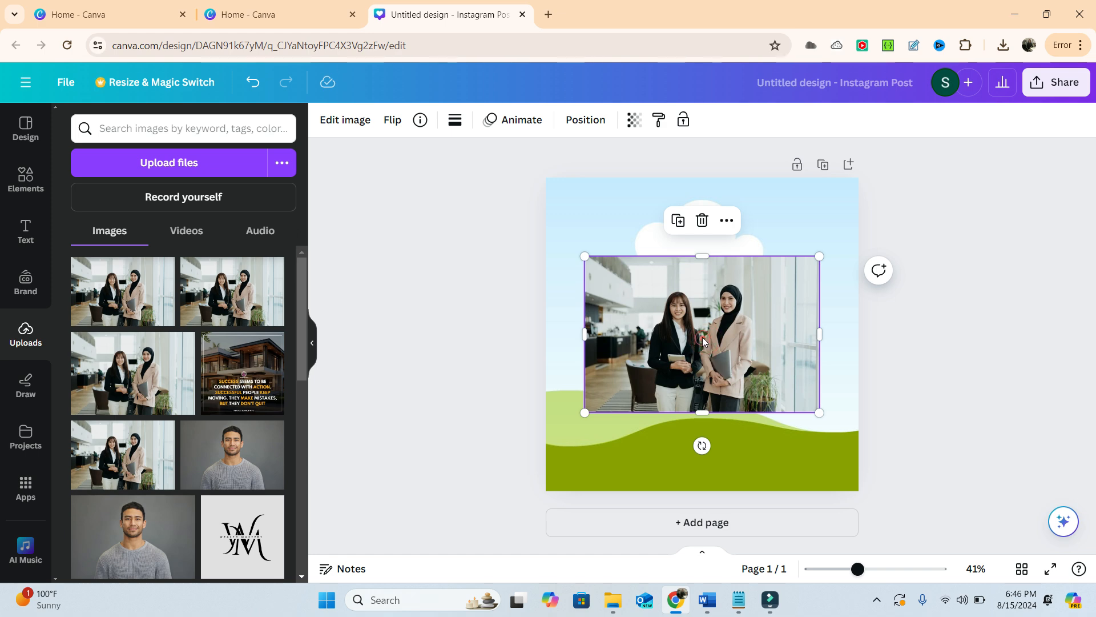
drag(703, 336, 764, 301)
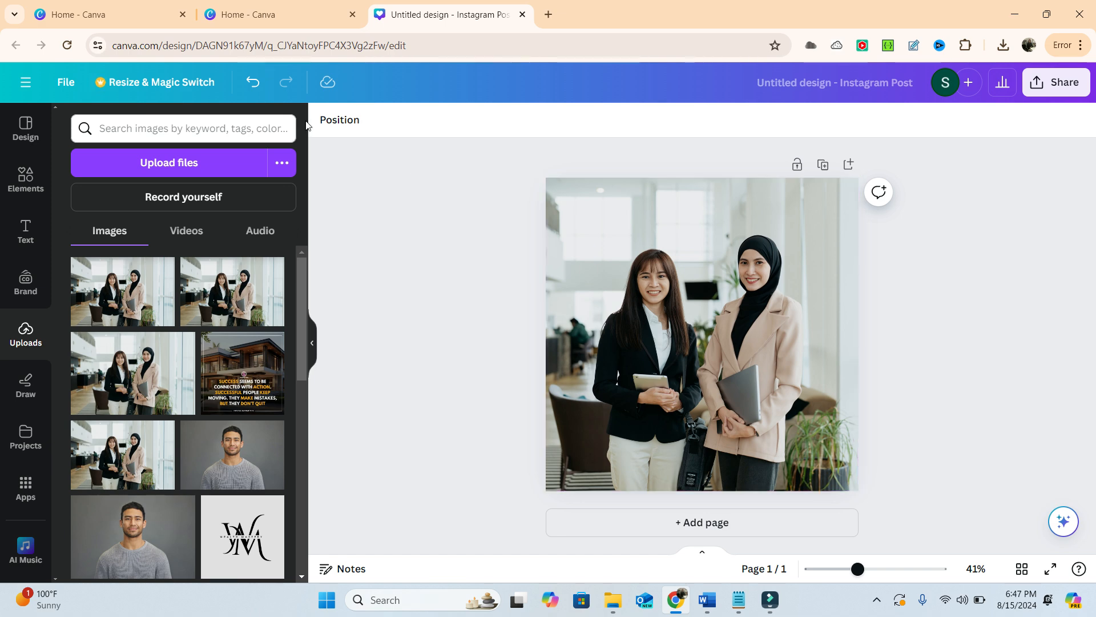
- Open Magic Eraser for the photo in the grid and set area selection to Click mode
click(679, 336)
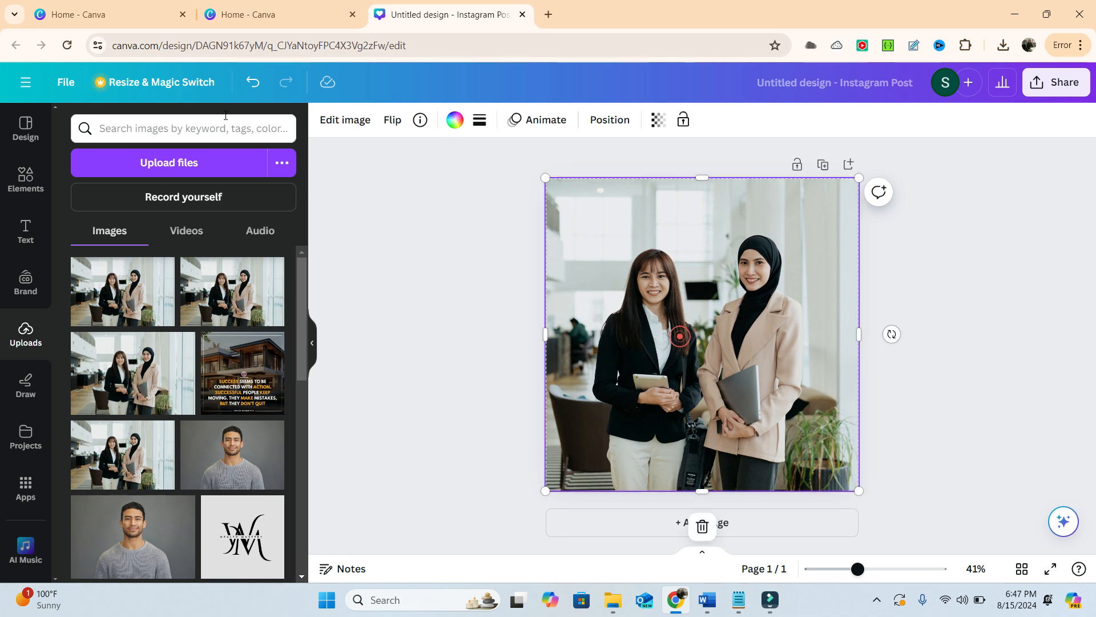
click(330, 123)
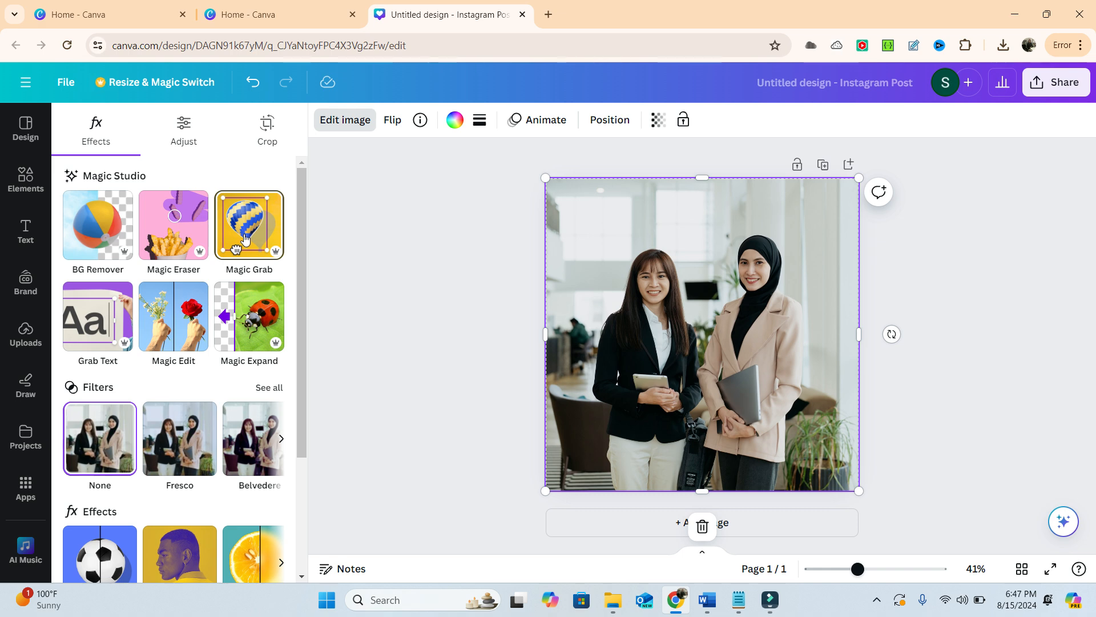
click(184, 238)
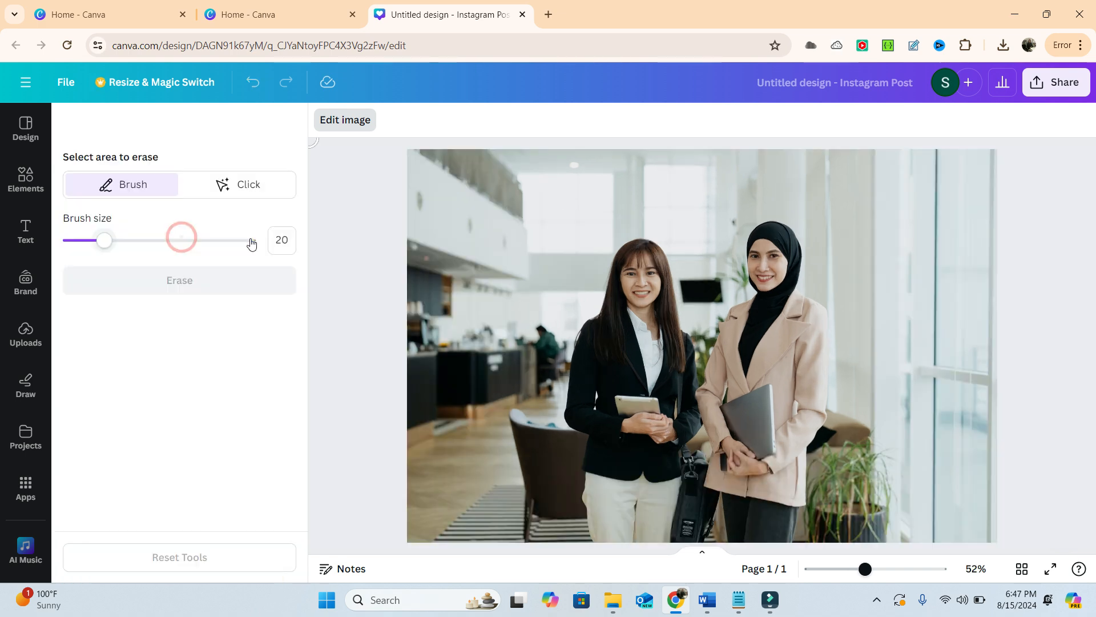
click(245, 192)
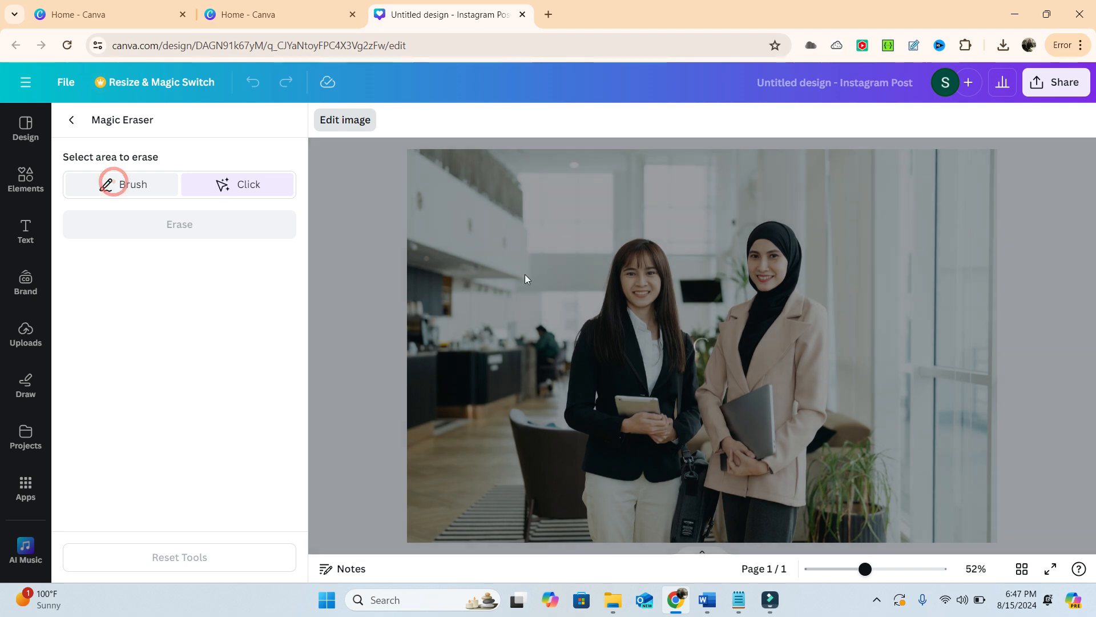
click(116, 185)
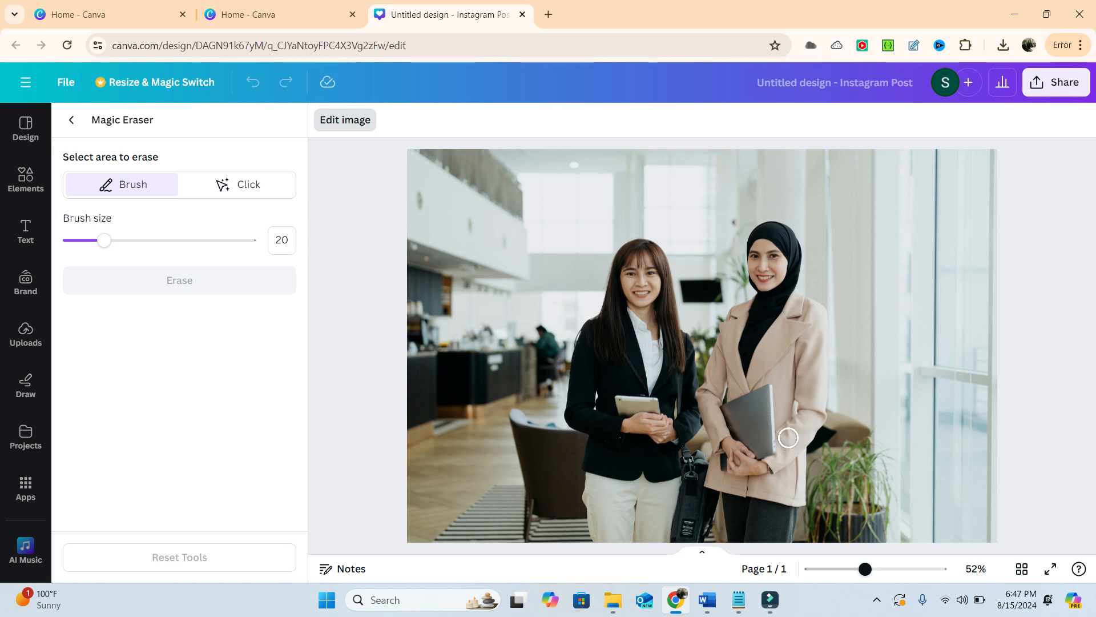
click(237, 188)
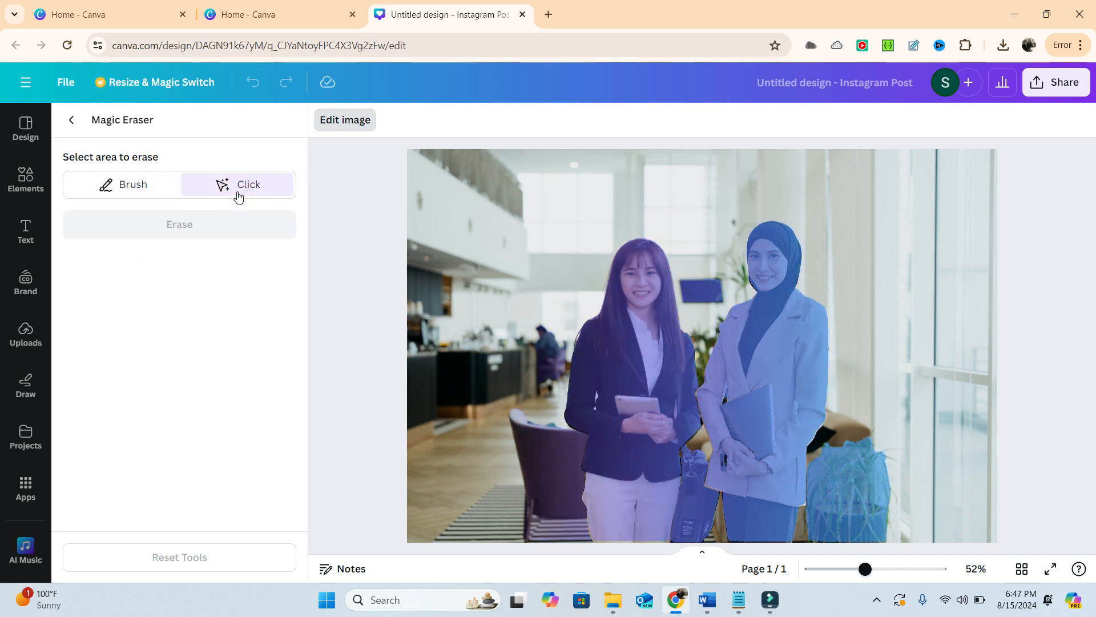
- Erase the woman in the beige blazer, her laptop and the potted plant from the photo, and return to the image effects
click(749, 368)
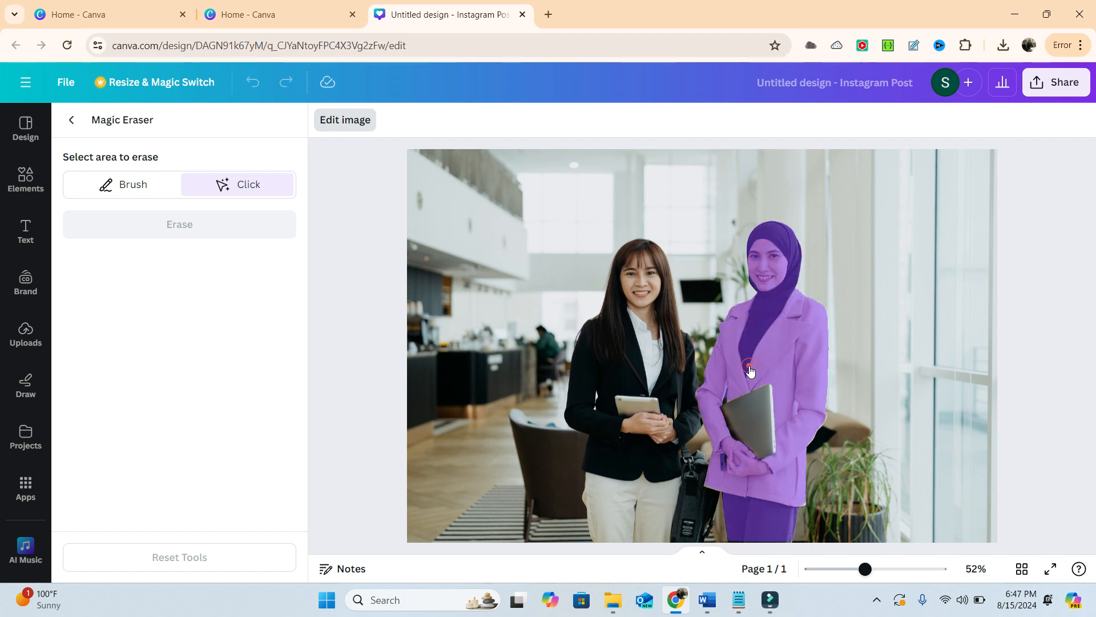
click(745, 412)
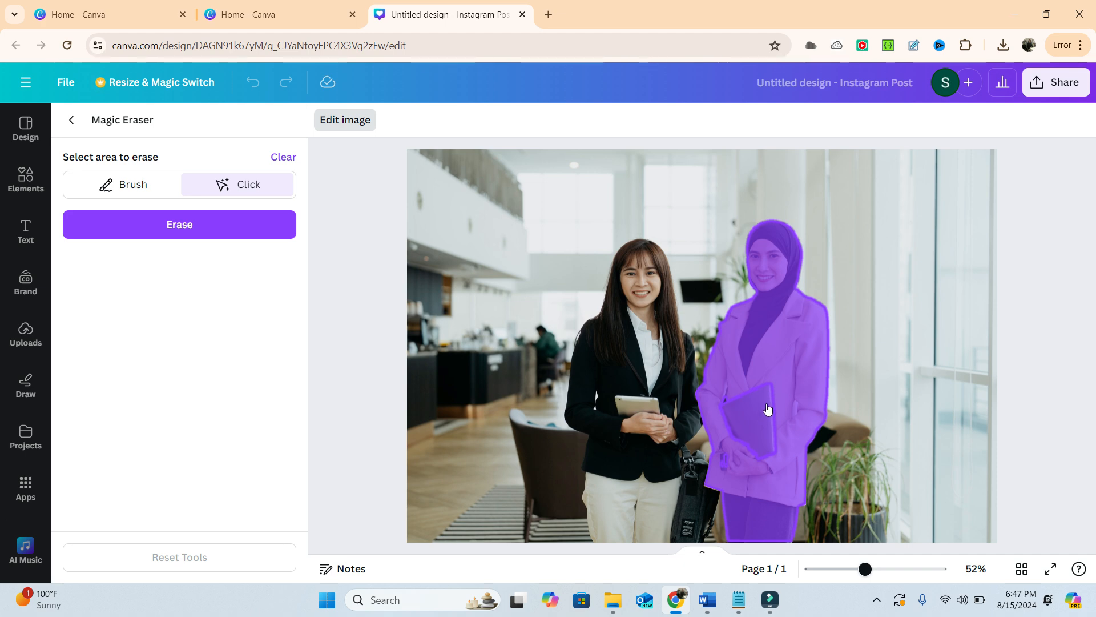
click(843, 491)
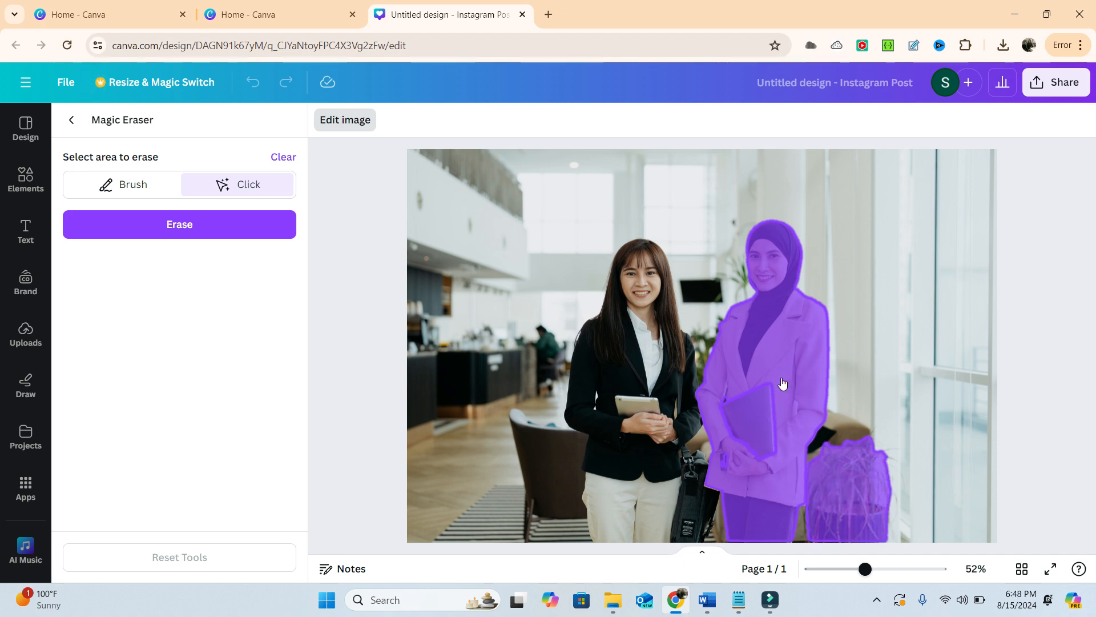
click(167, 222)
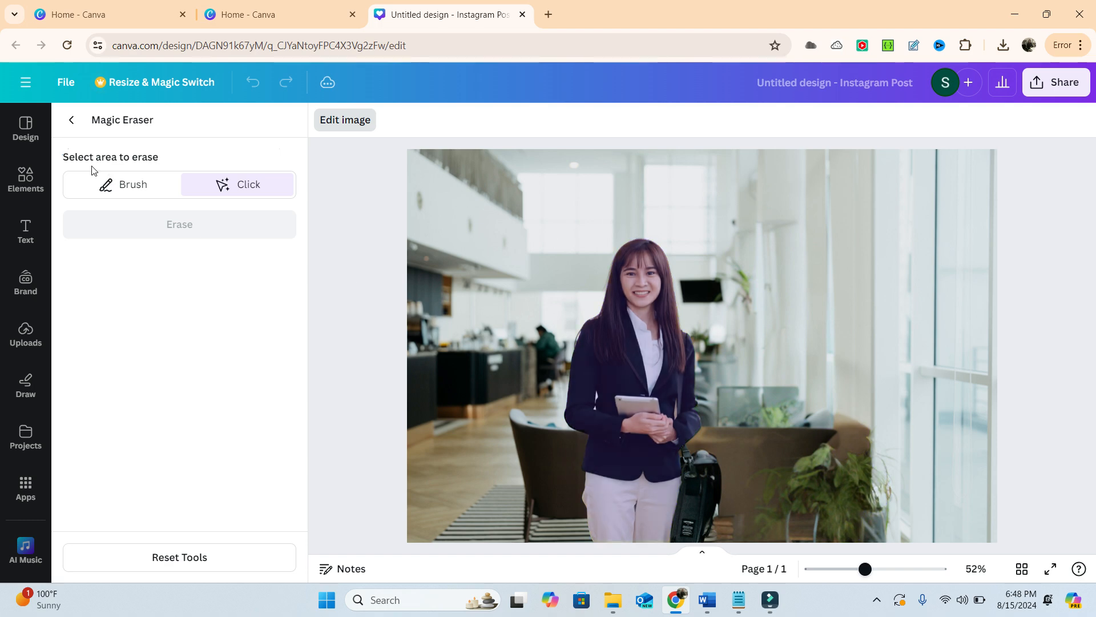
click(72, 123)
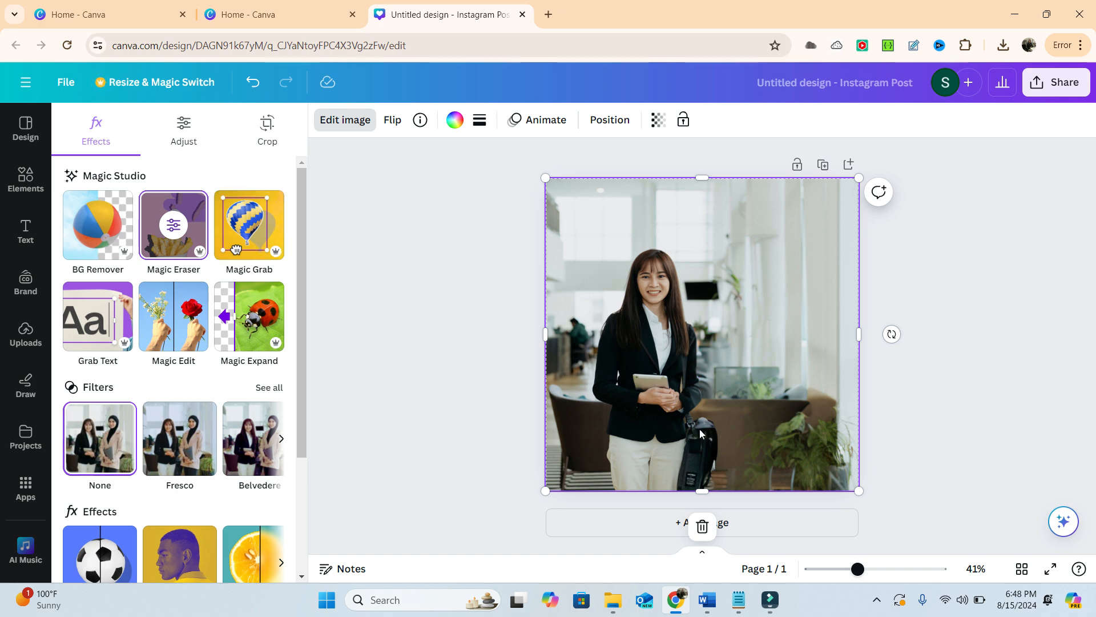
- Add a second page to the design and insert the single-cell grid on it
click(743, 522)
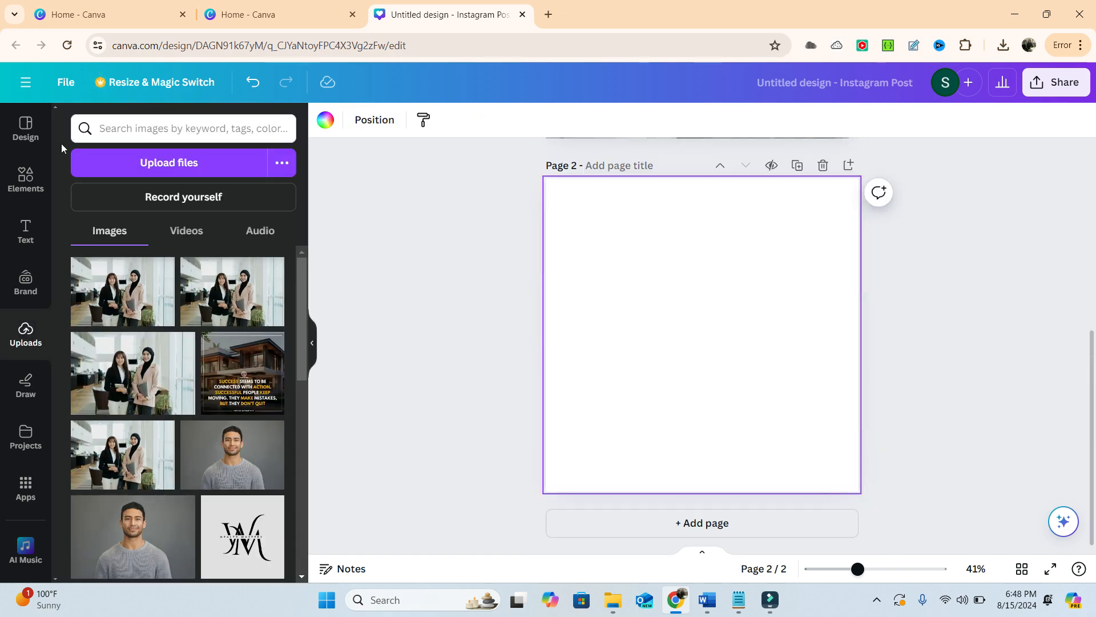
click(25, 180)
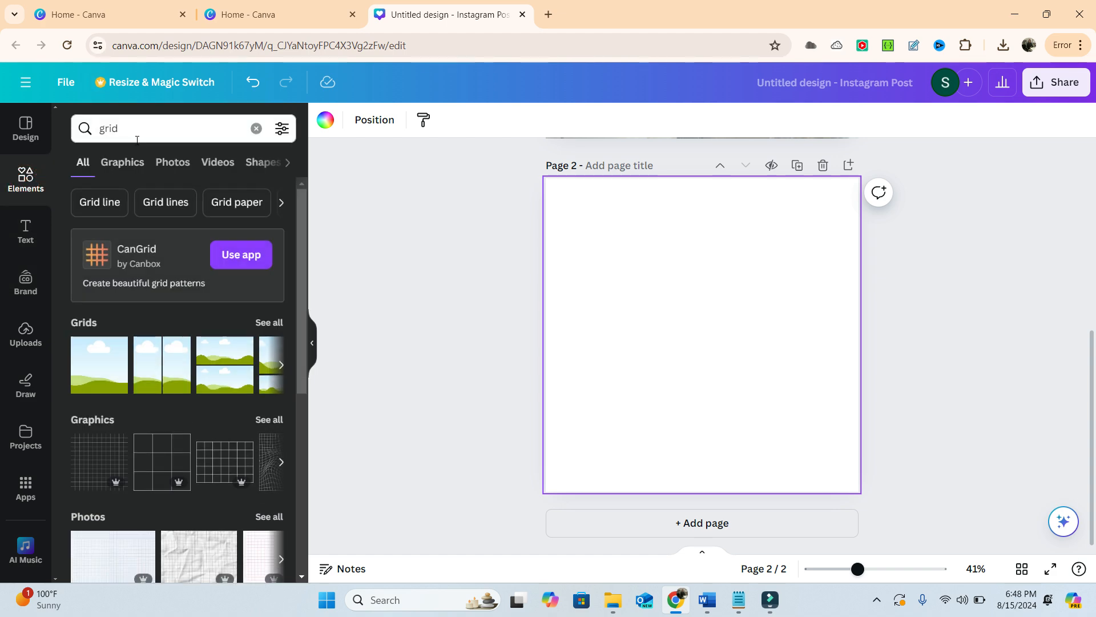
click(96, 372)
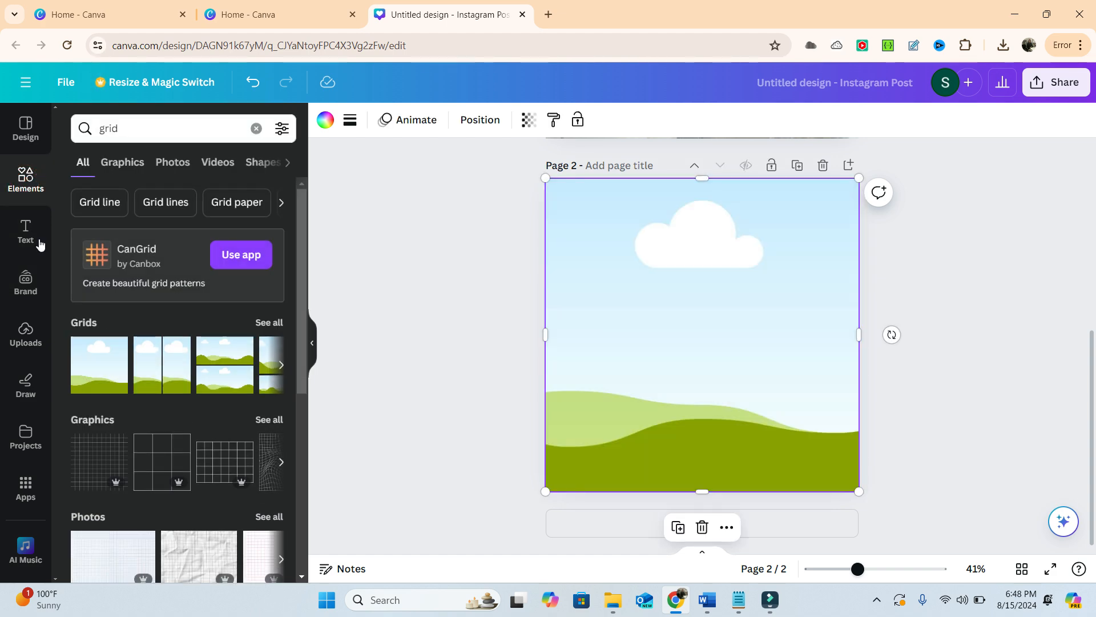
- Fill the grid on page 2 with the uploaded photo of the two women
click(26, 323)
click(124, 283)
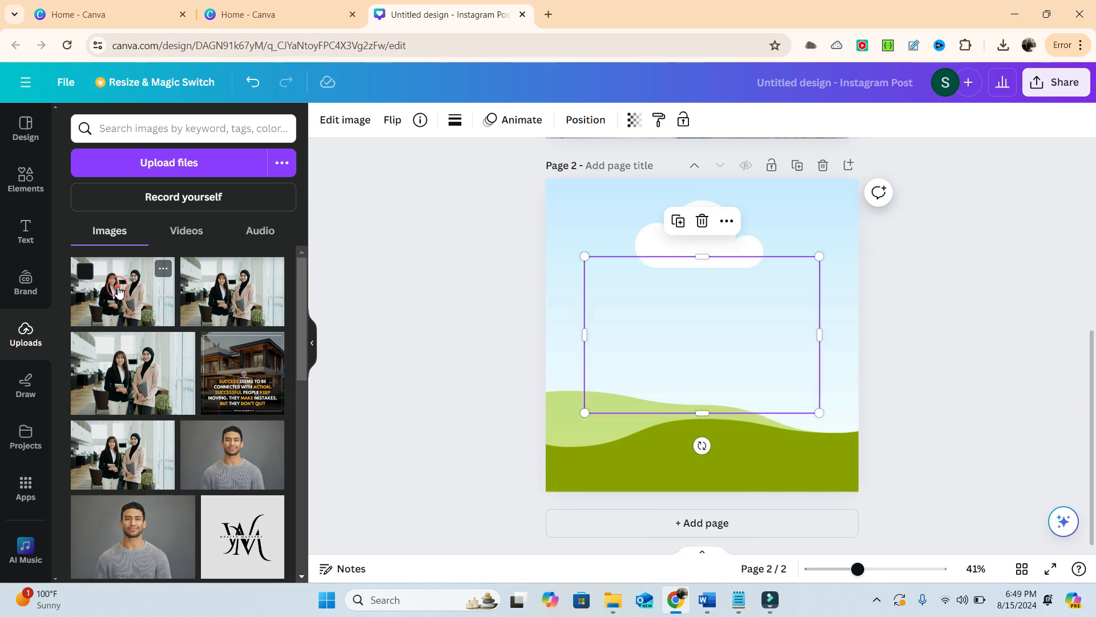
drag(691, 343, 671, 343)
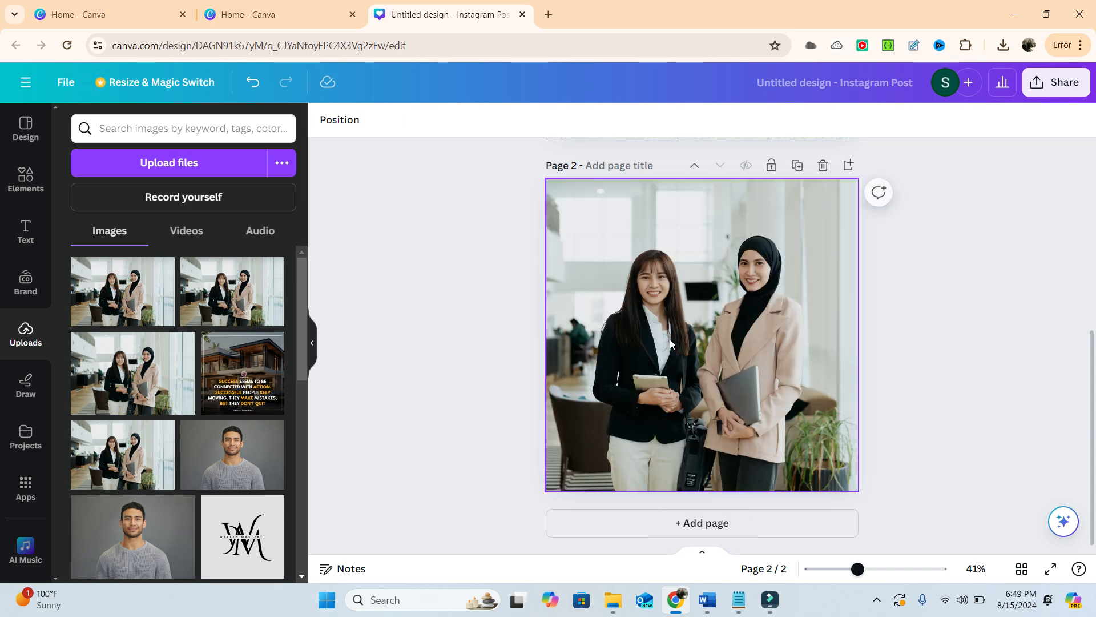
drag(707, 268, 707, 268)
- Use Magic Grab in Click mode to separate the woman in the beige blazer, her laptop and the potted plant from the page 2 photo
click(682, 304)
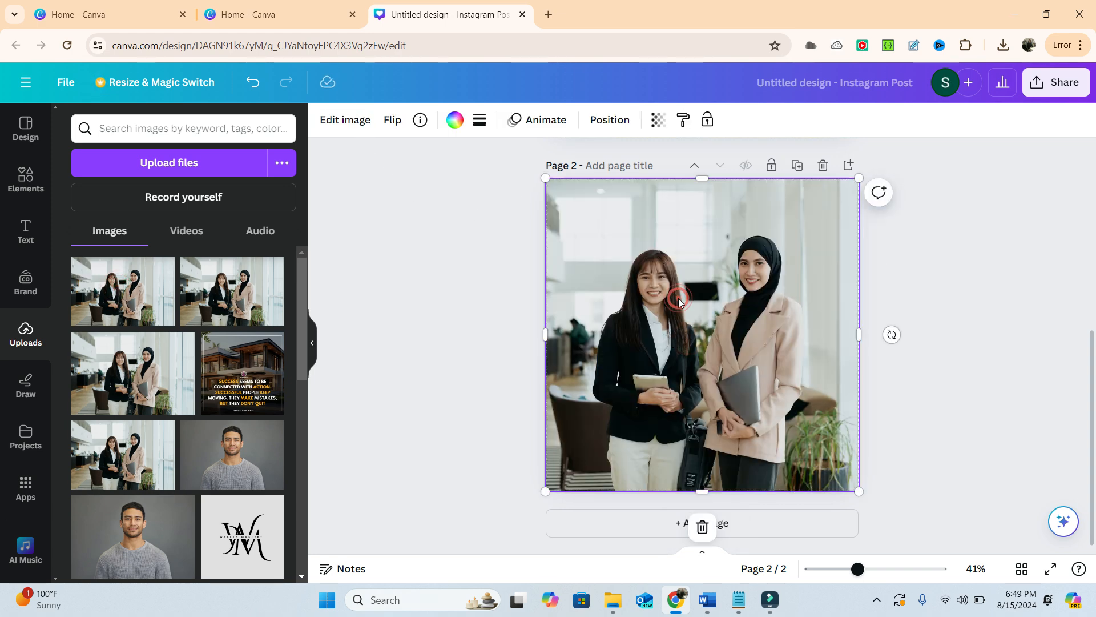
click(346, 120)
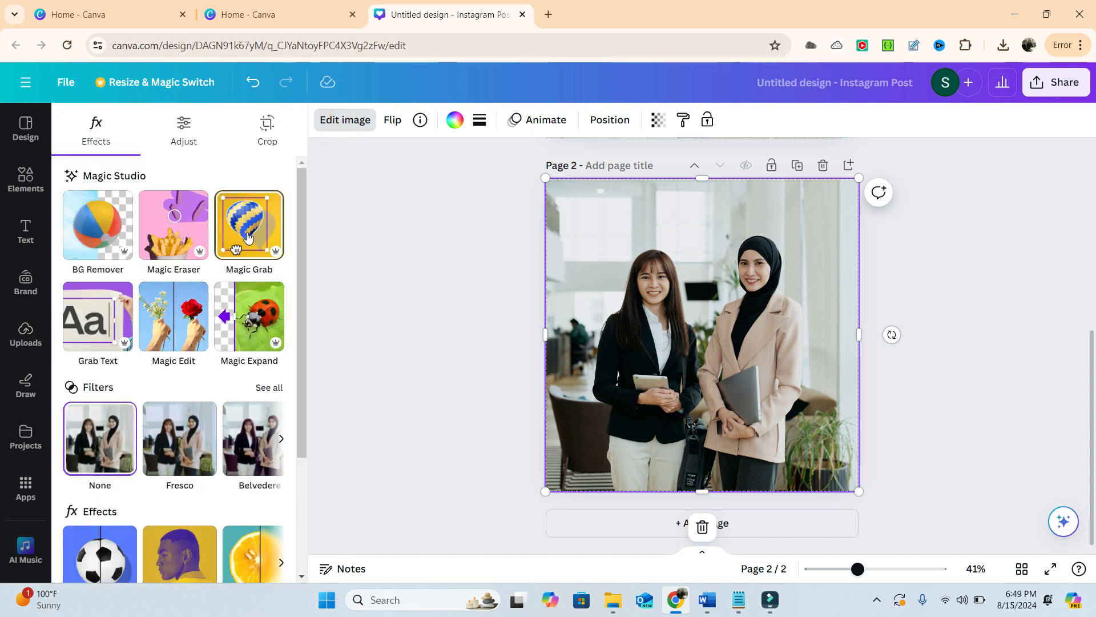
click(247, 236)
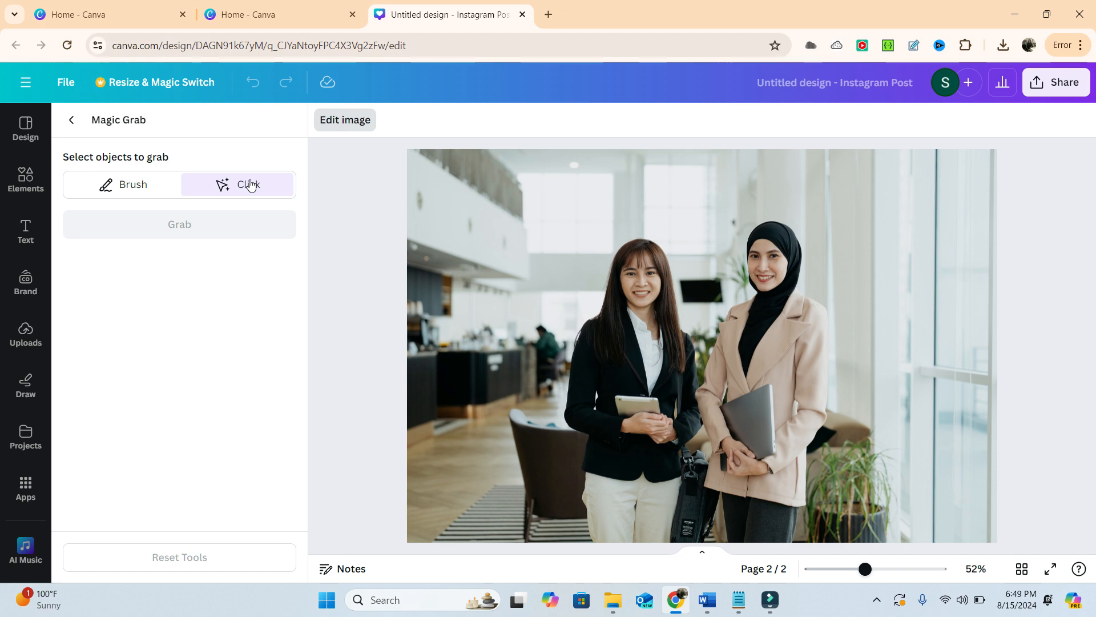
click(776, 312)
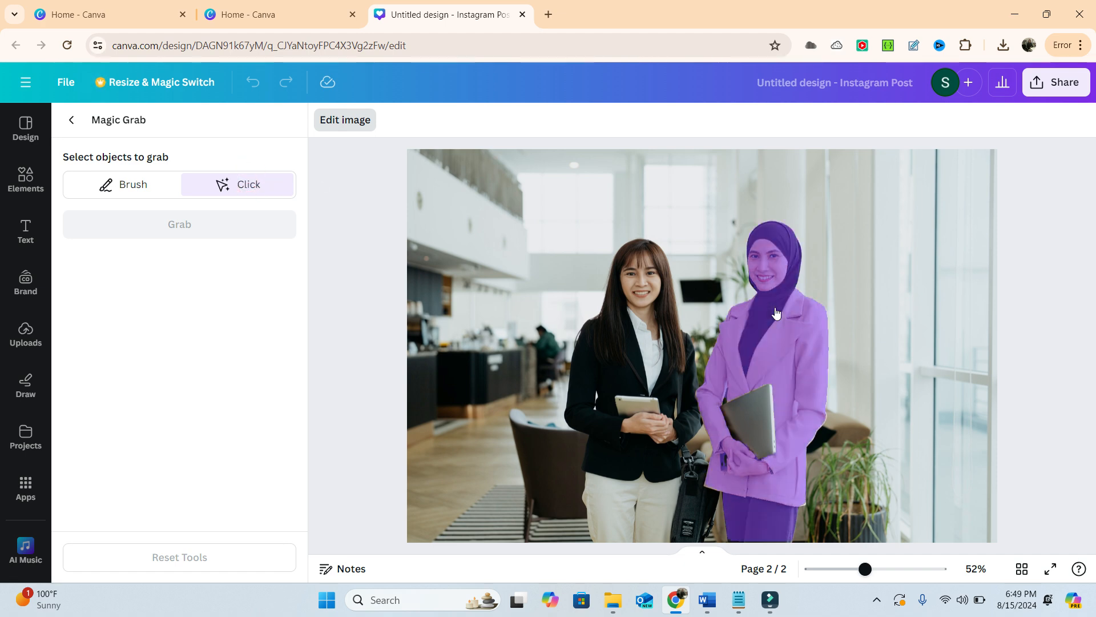
click(776, 312)
click(758, 424)
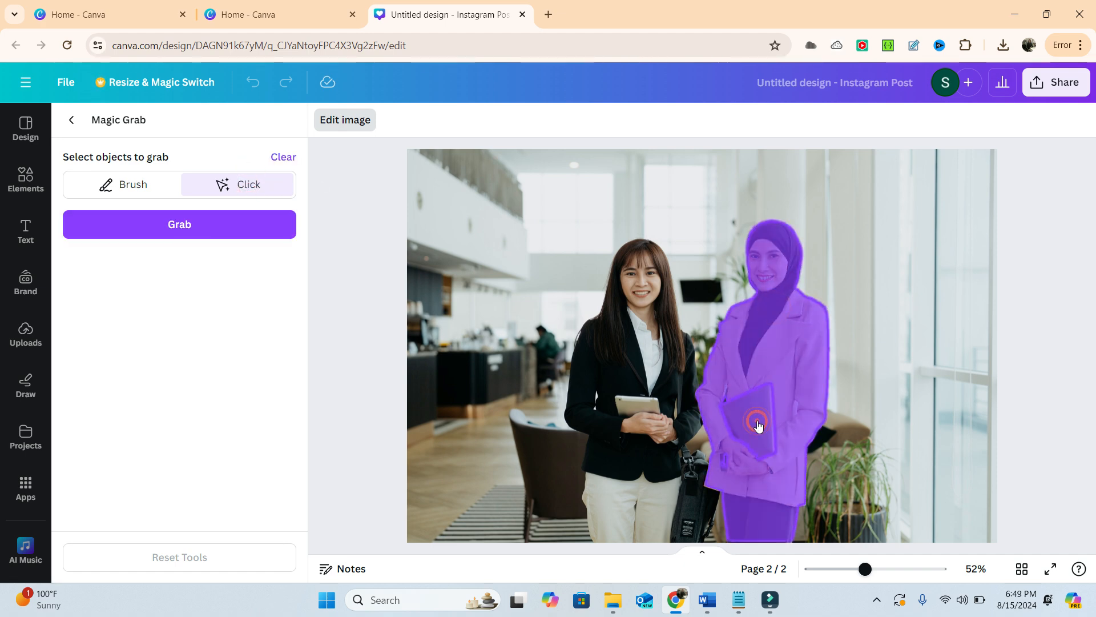
click(836, 473)
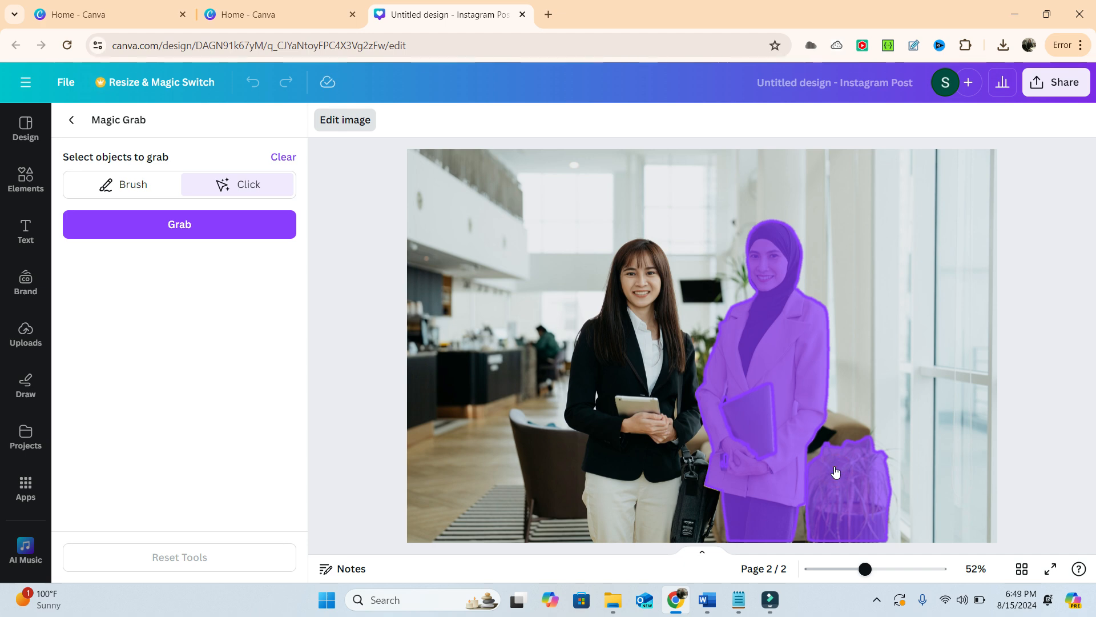
click(204, 225)
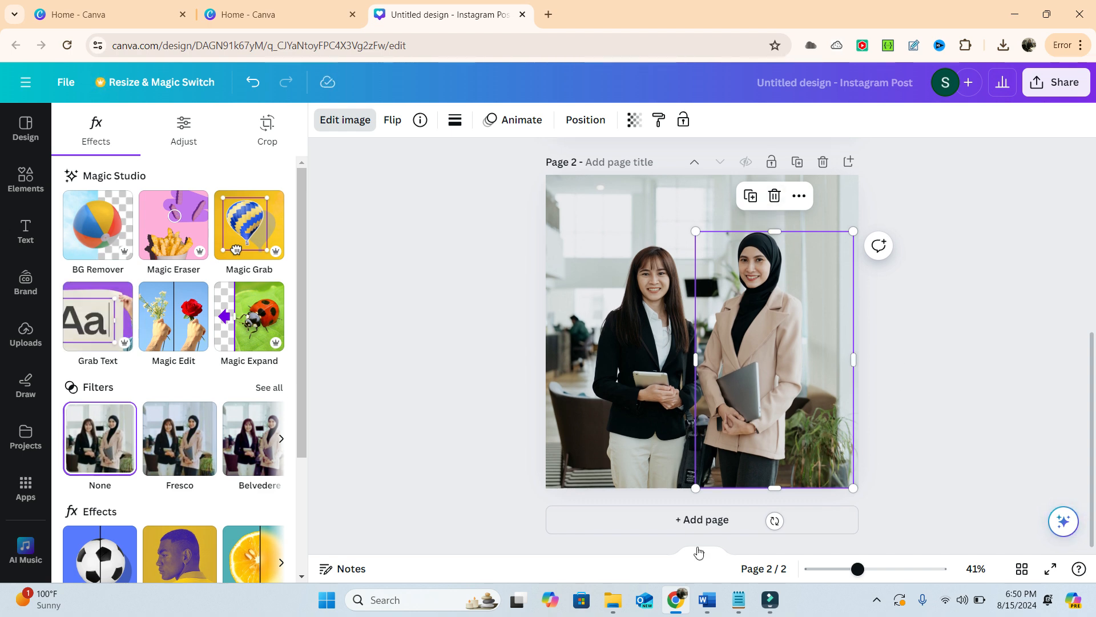
- Add a third page and paste a copy of the grabbed woman and plant cutout onto it
click(721, 522)
scroll(752, 336, up, 5)
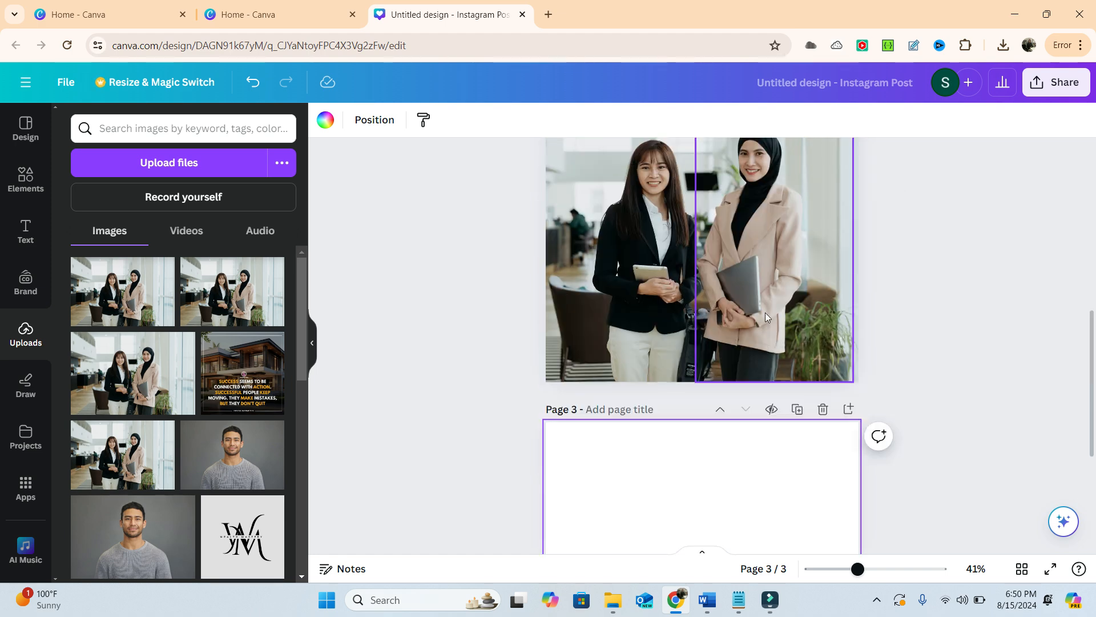
click(773, 292)
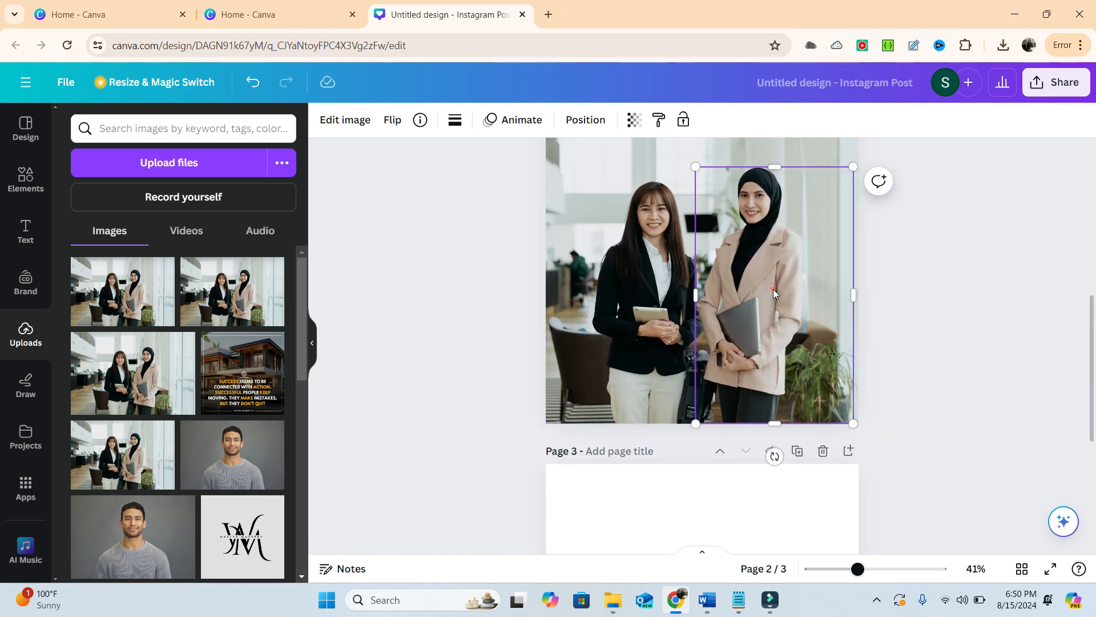
click(691, 500)
key(ctrl+v)
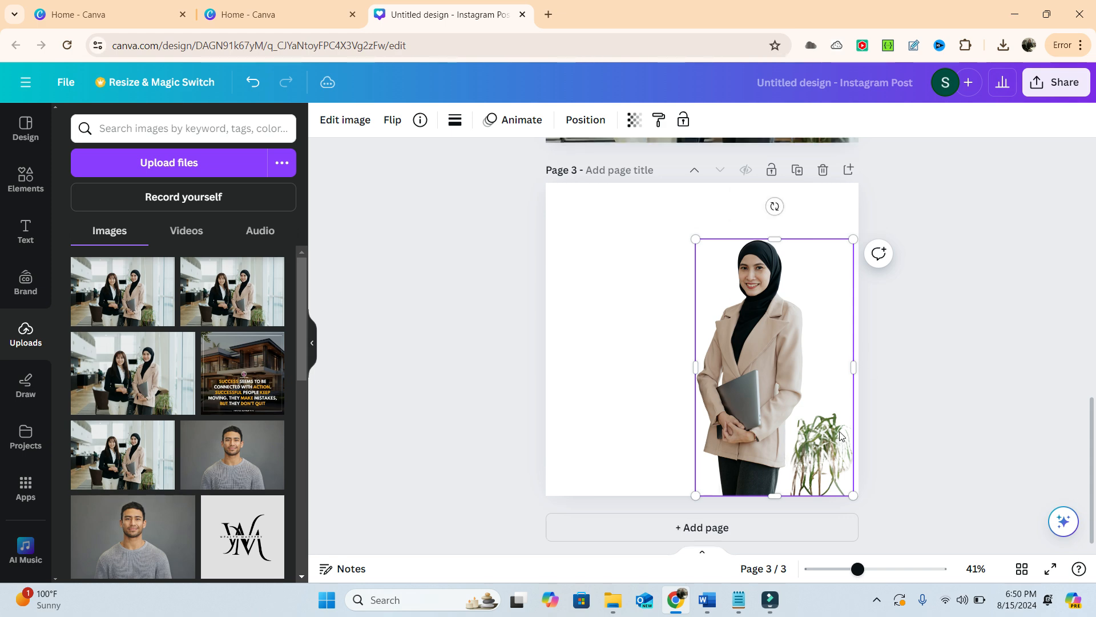
- Delete the grabbed woman and plant cutout from page 2
scroll(828, 343, up, 4)
scroll(821, 306, up, 3)
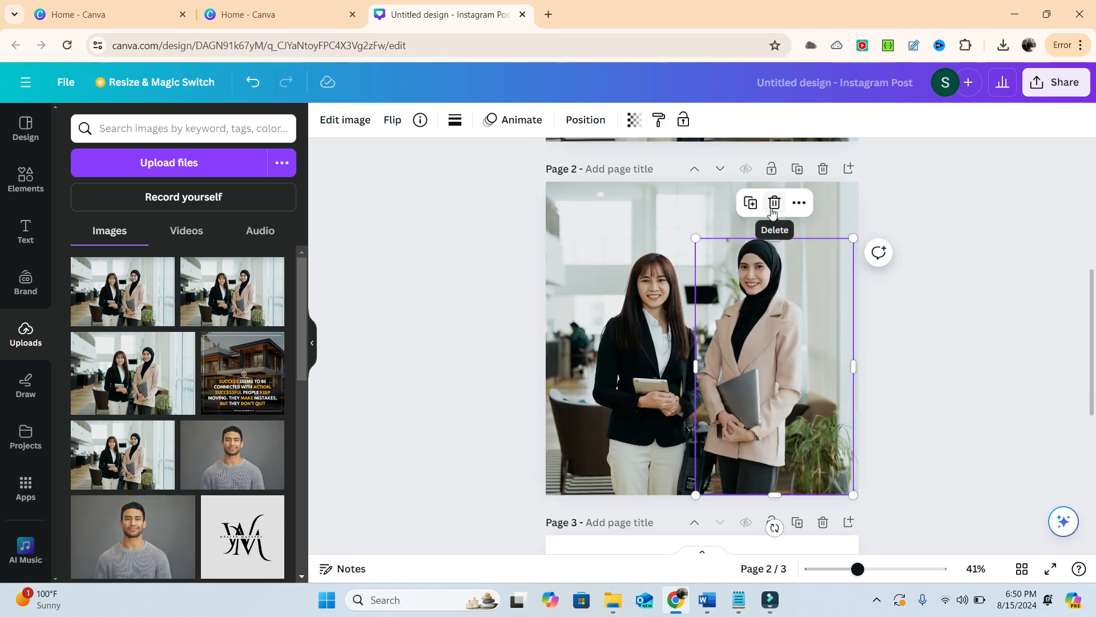
click(770, 203)
- Open Magic Edit for the page 2 photo and describe the edit as "Add a Big Flower Vase with Red Roses"
click(832, 456)
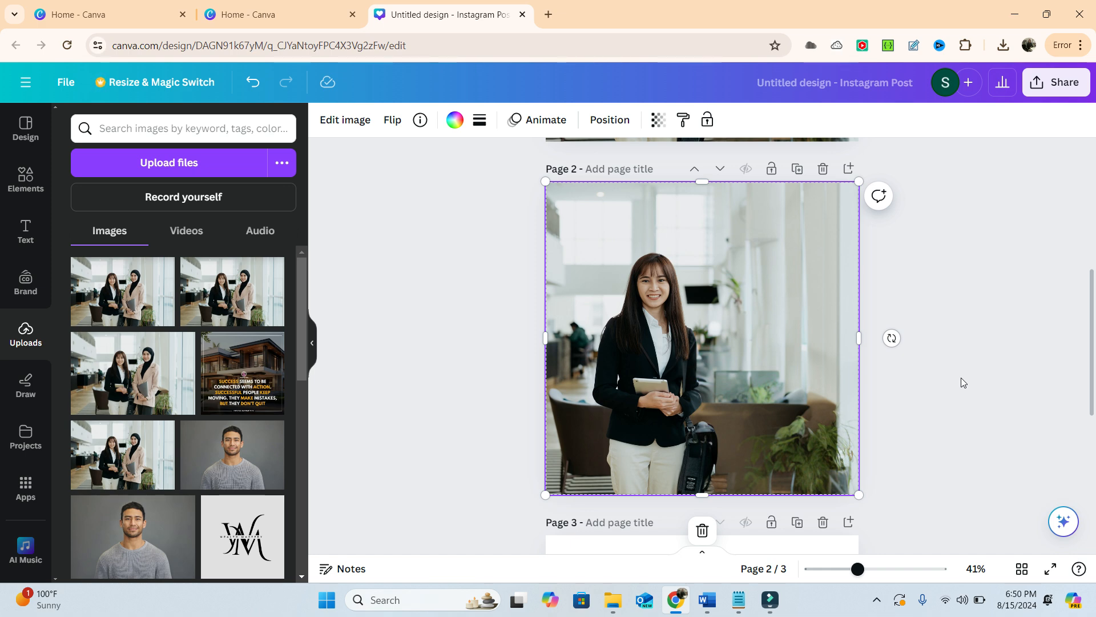
click(334, 118)
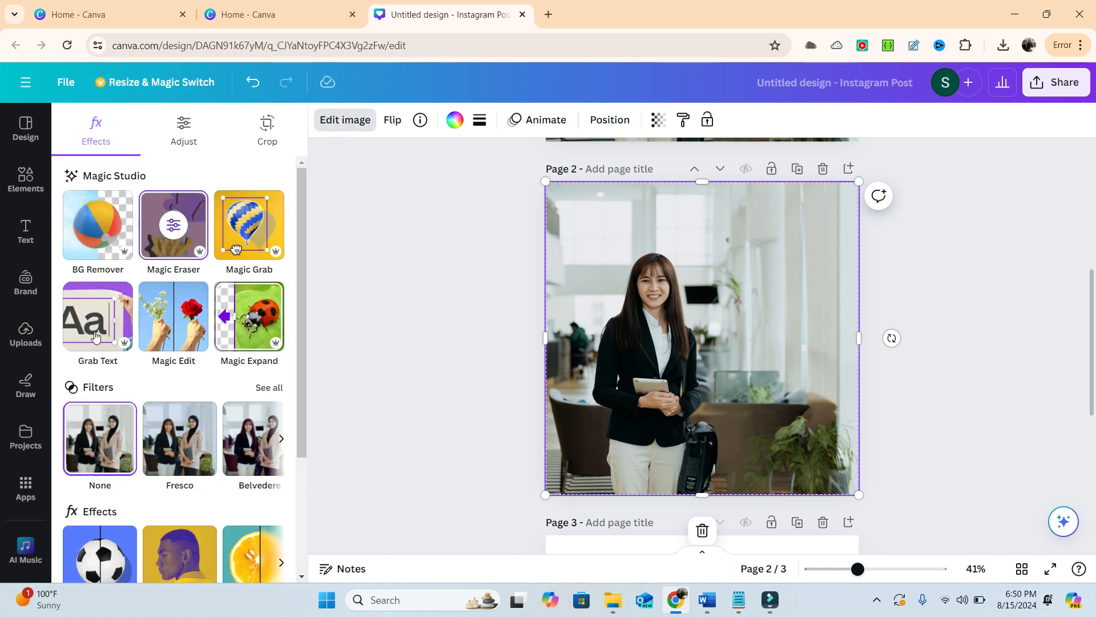
click(174, 320)
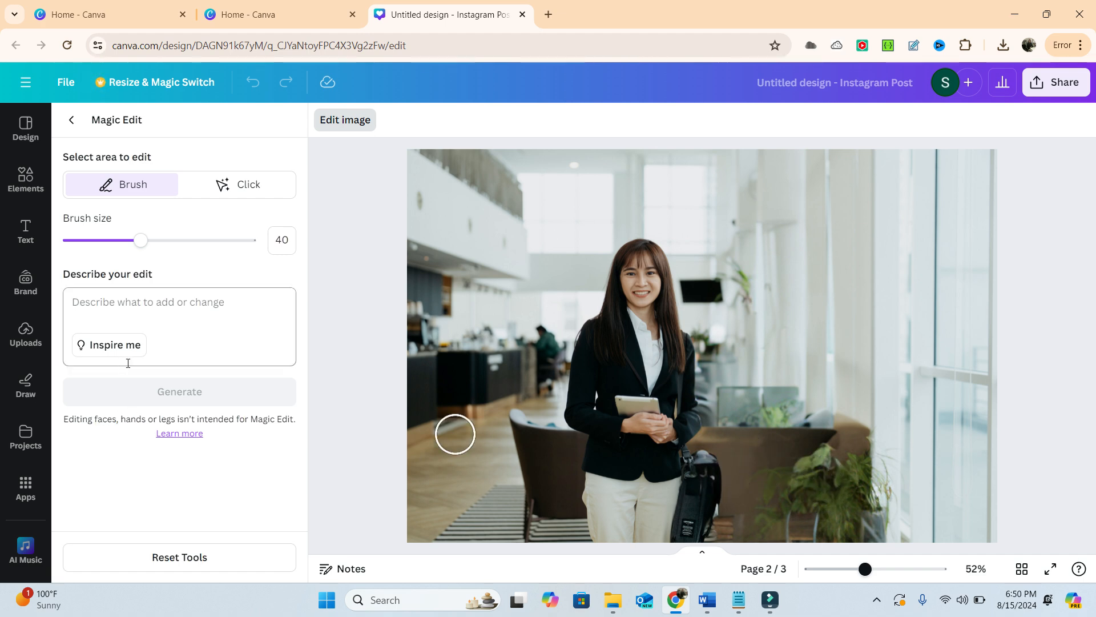
click(109, 350)
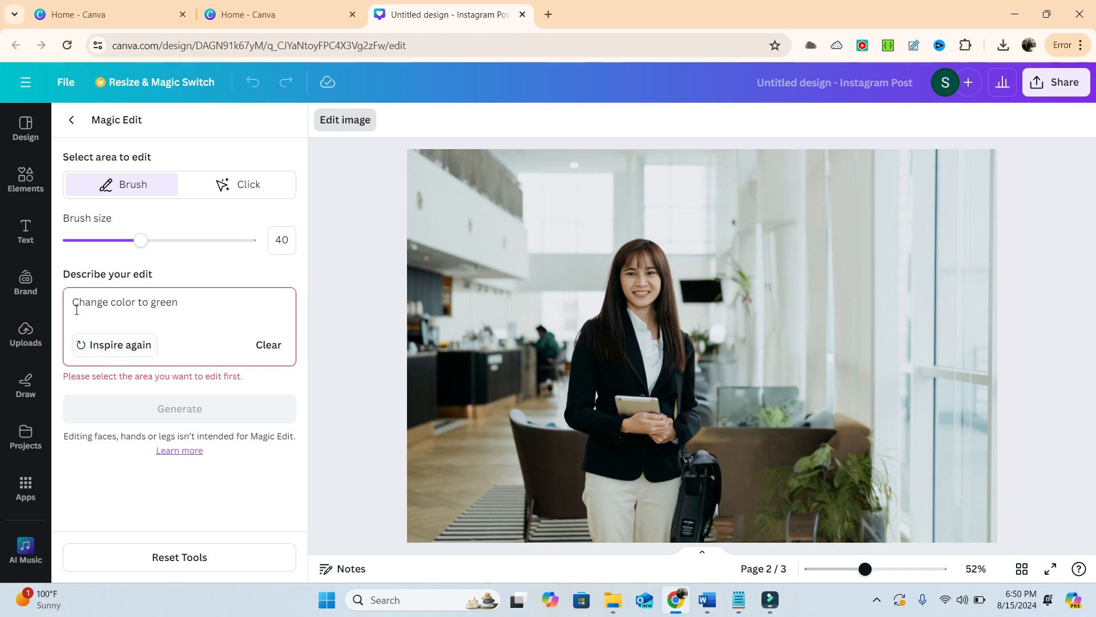
drag(67, 306, 247, 307)
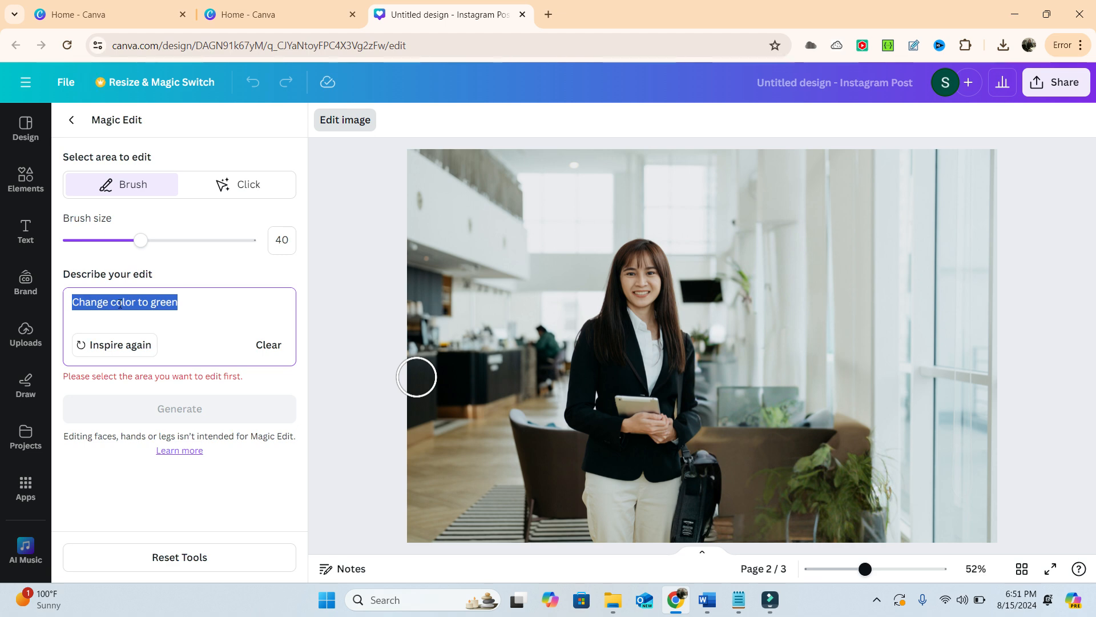
text(Add a Big Fl)
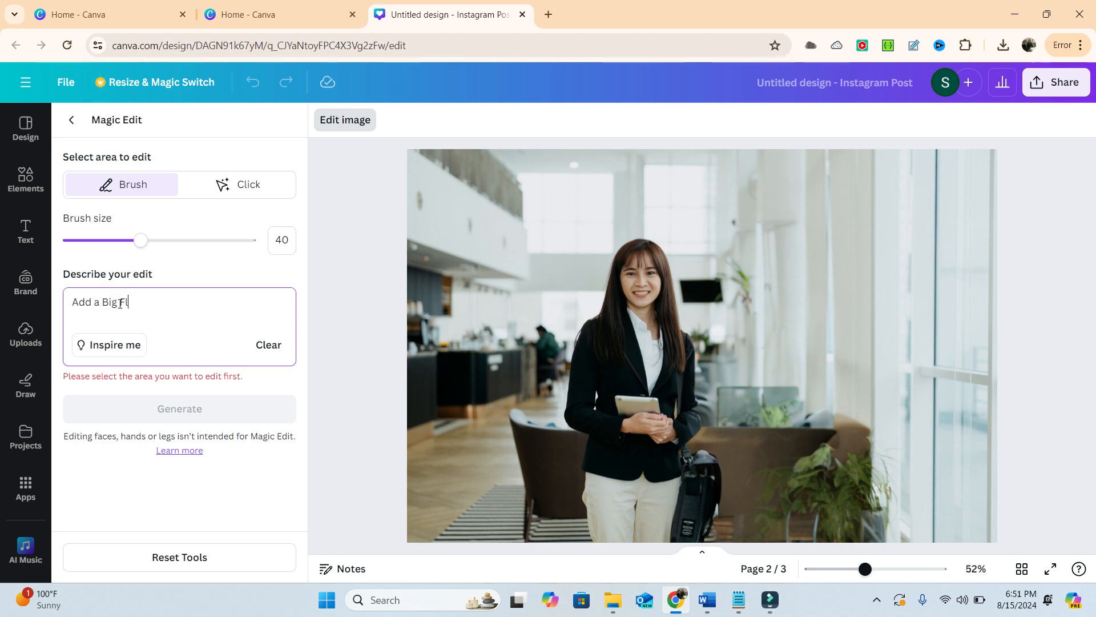
text(ower Vase with Red Roses)
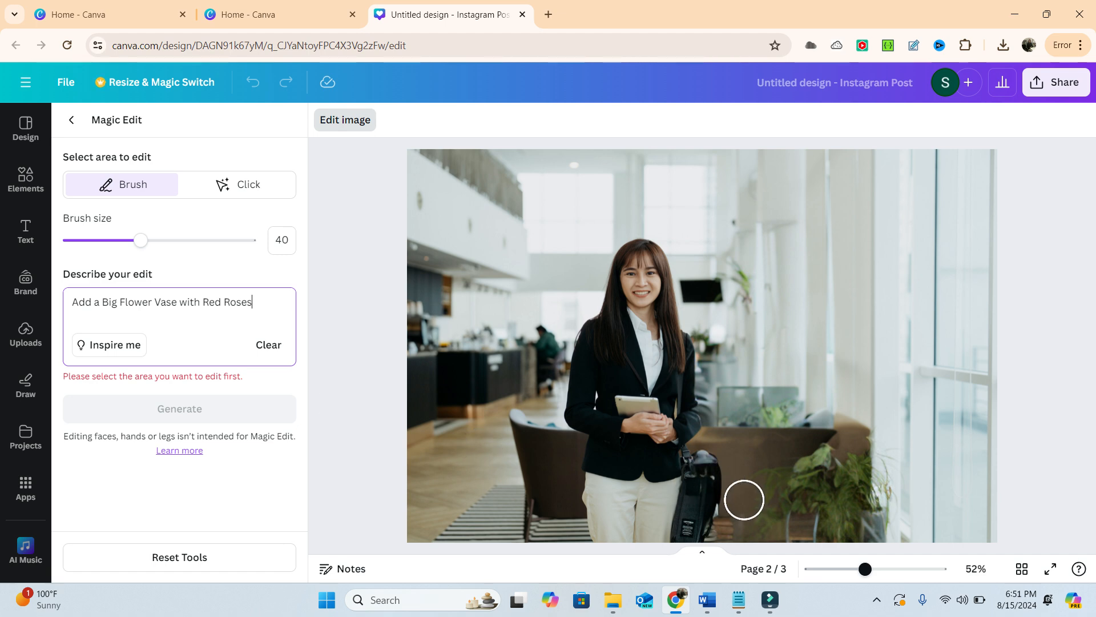
click(832, 482)
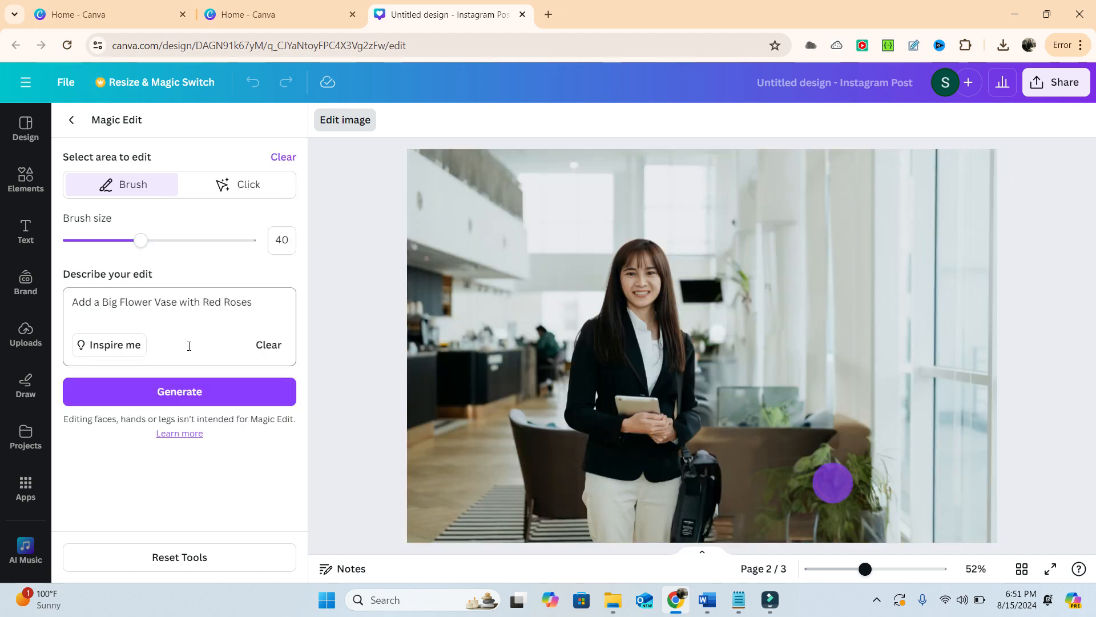
click(286, 159)
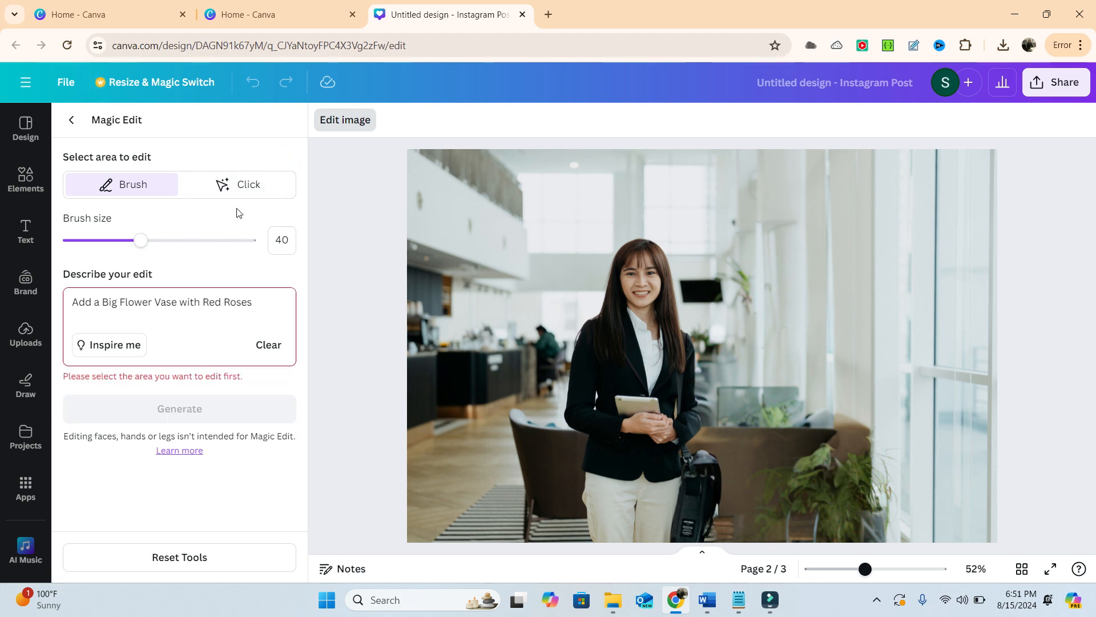
click(256, 130)
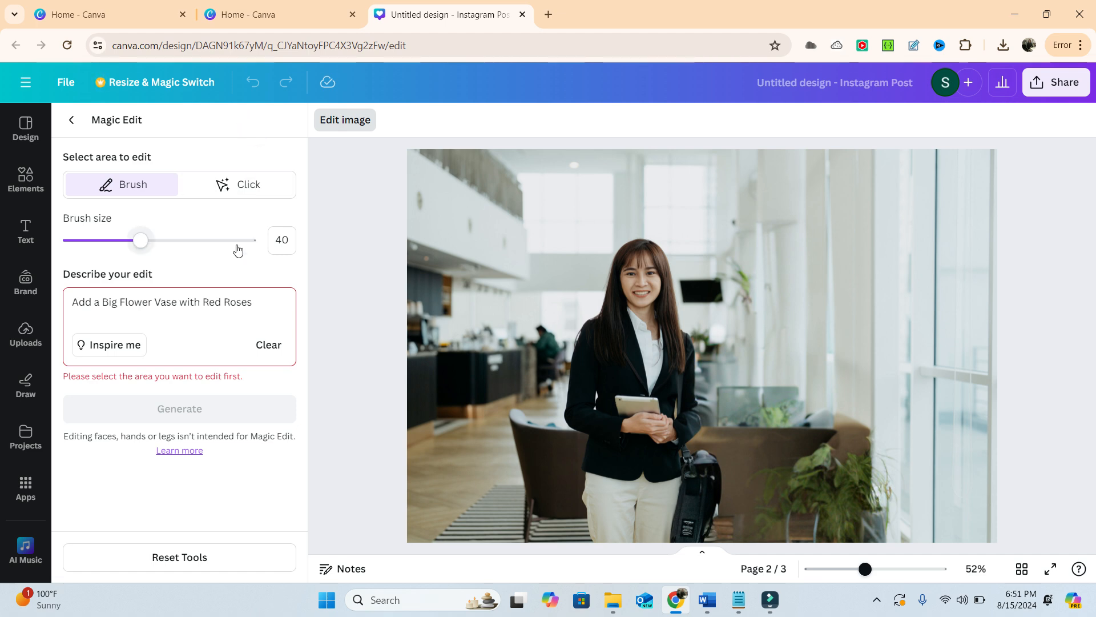
click(232, 269)
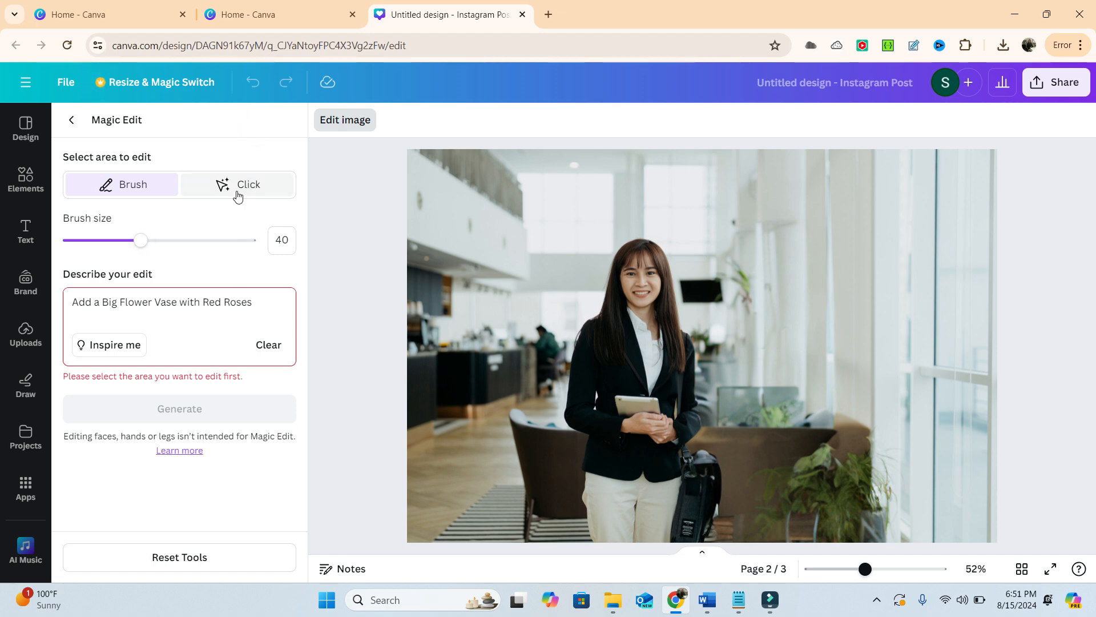
click(179, 301)
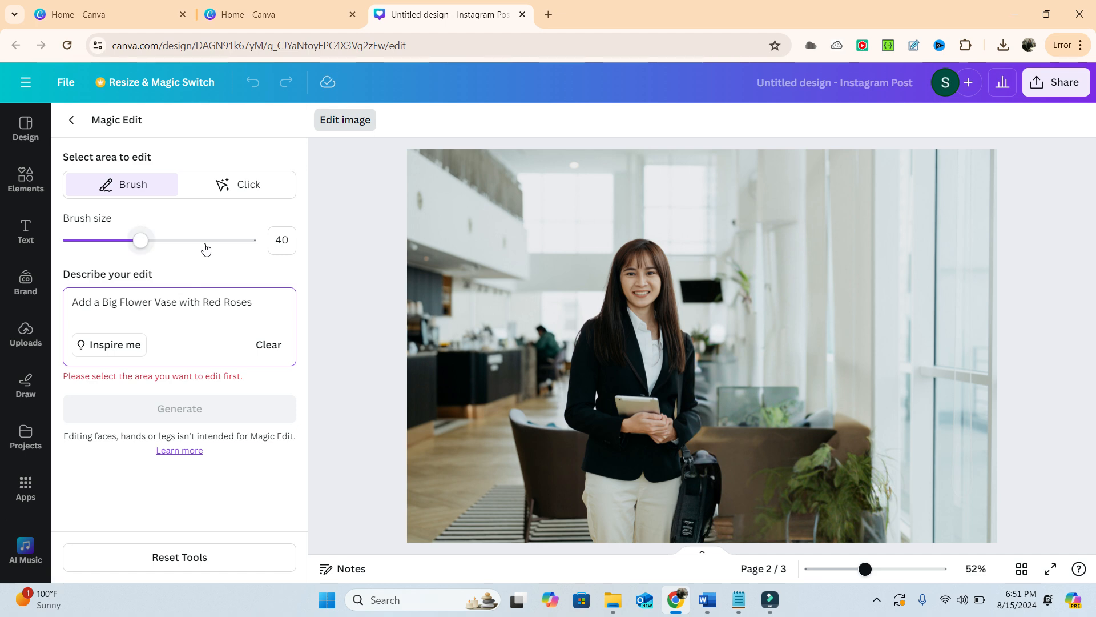
click(243, 107)
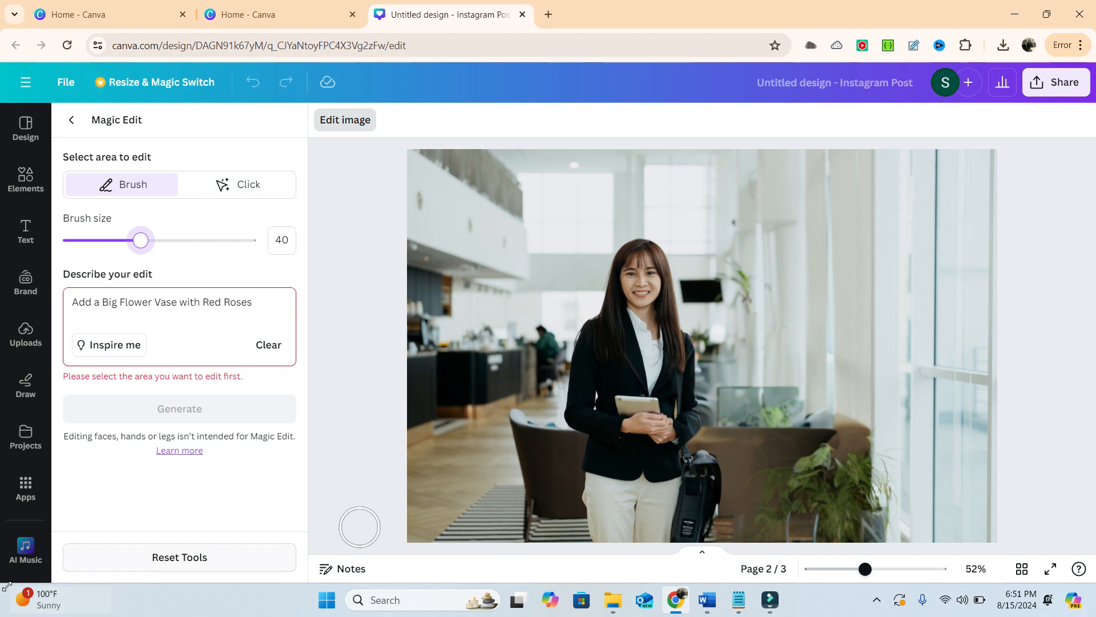
- Select the potted plant in Click mode, generate the Magic Edit, and apply the first result with white and red flowers
click(260, 188)
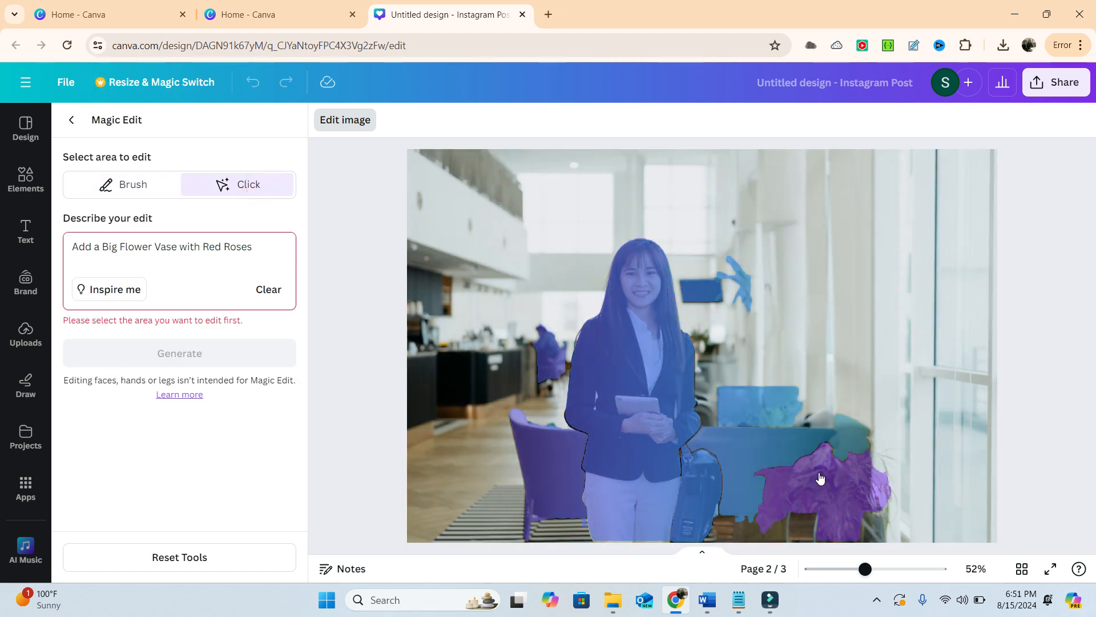
click(818, 480)
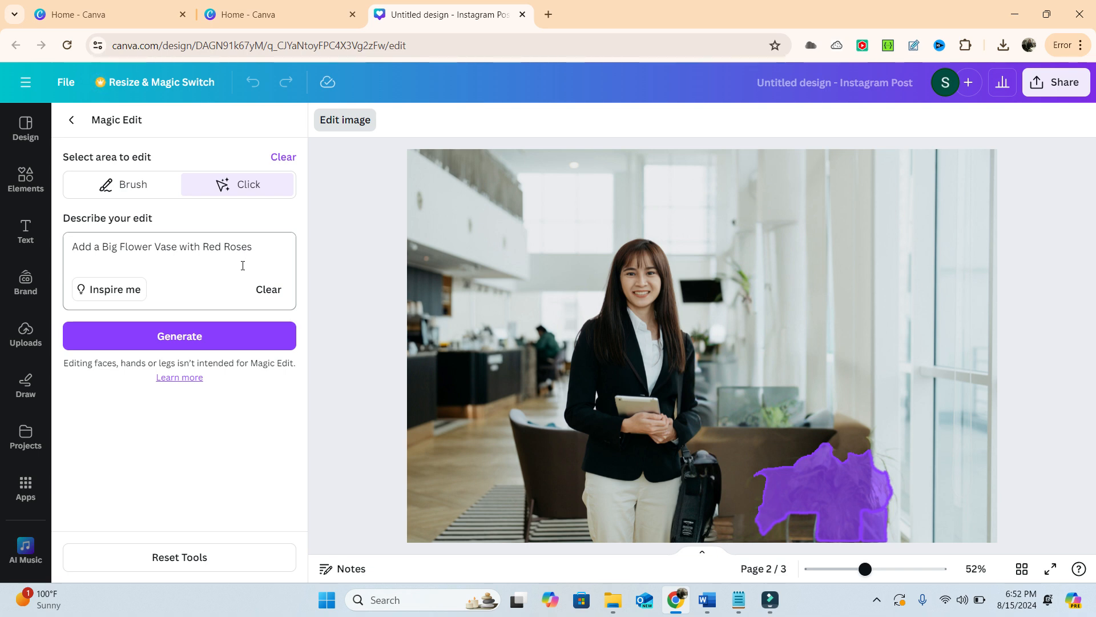
click(171, 337)
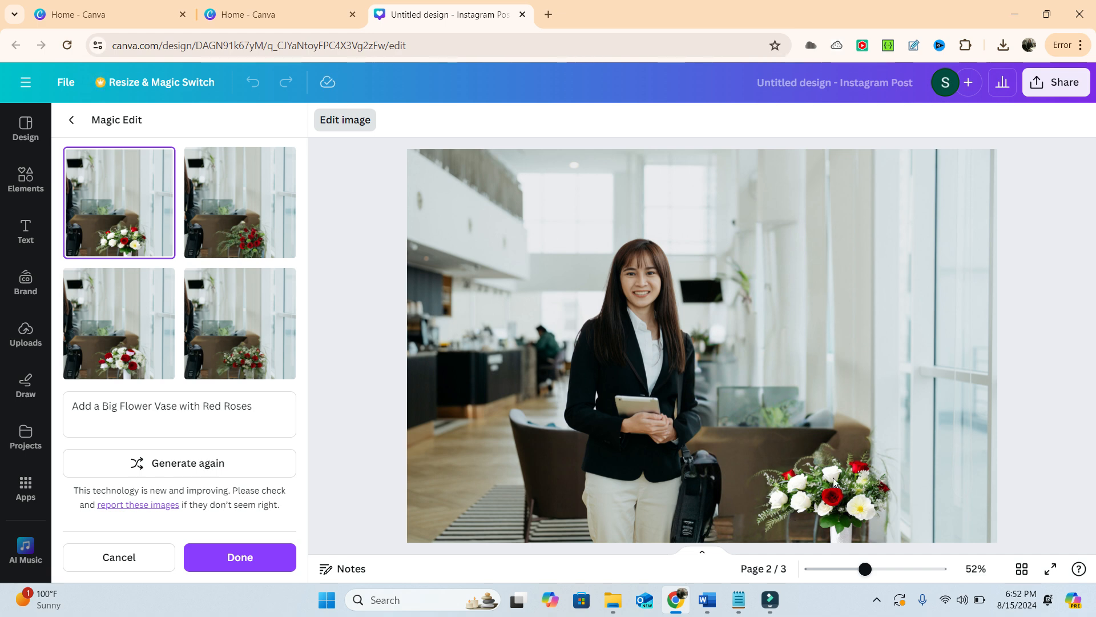
click(75, 121)
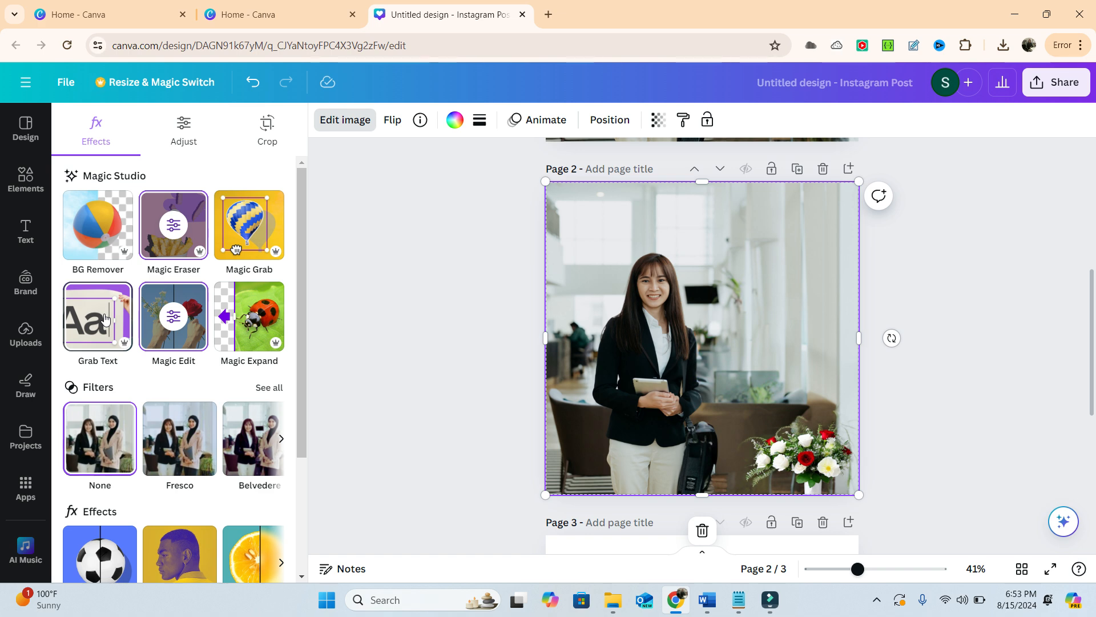
- Open instagram.com in a new browser tab
click(548, 8)
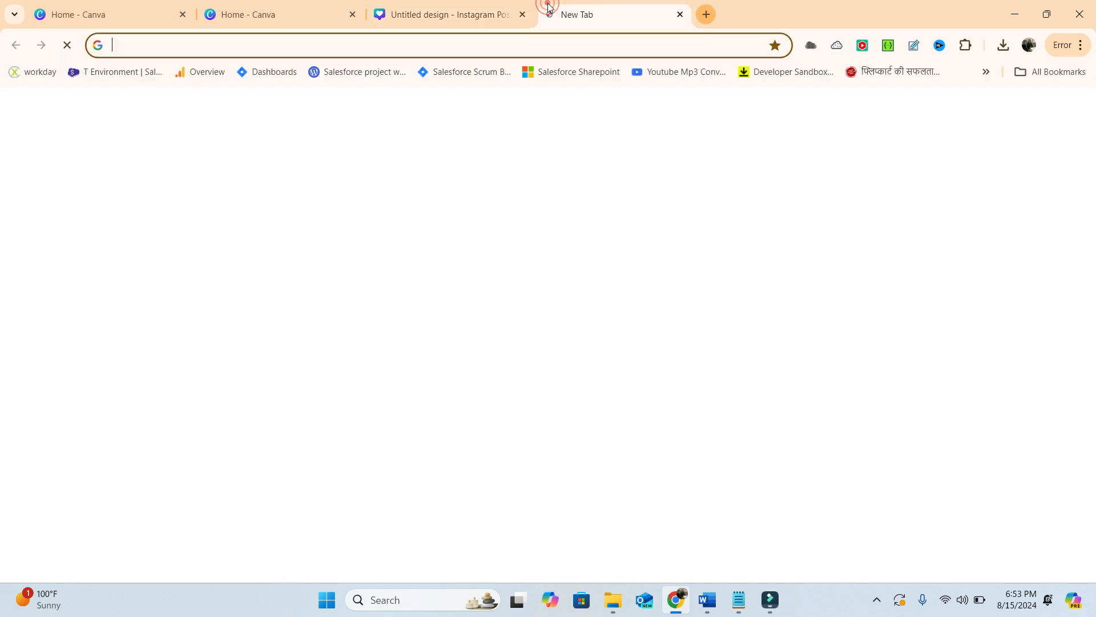
text(instagram)
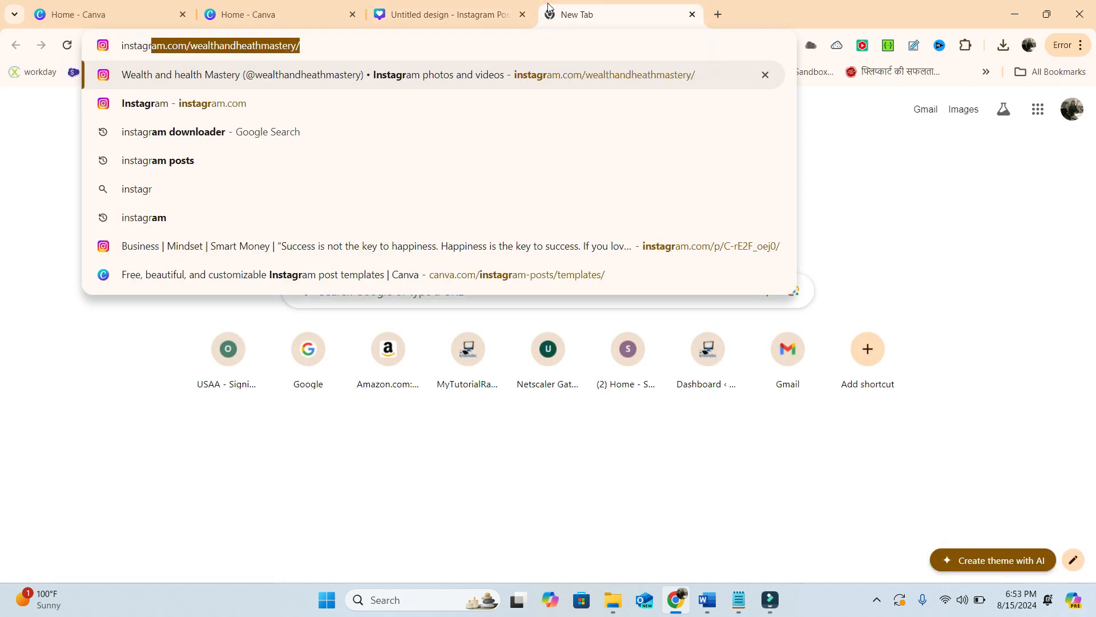
text(.com)
key(BackSpace)
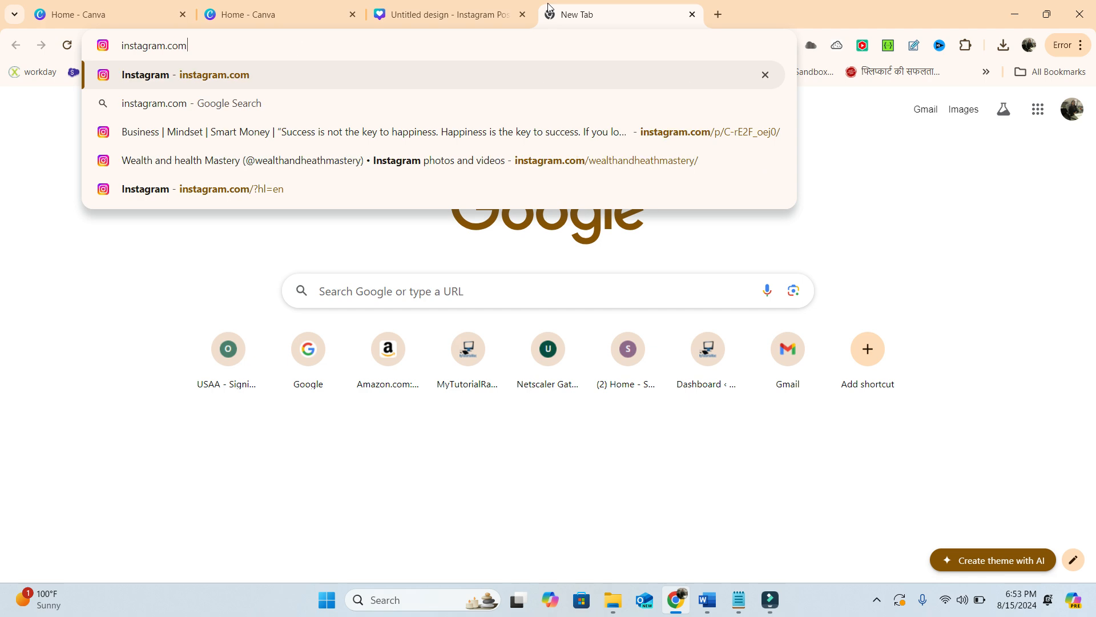
key(Return)
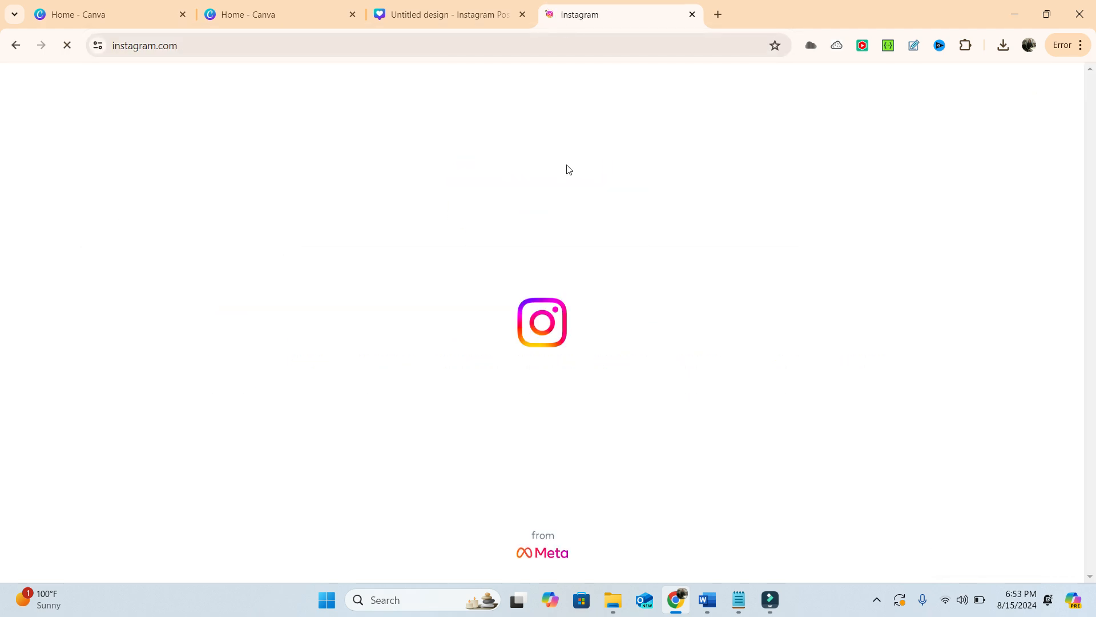
- Browse the posts in the Instagram home feed for one to use as an example, and return to the start of the feed
scroll(568, 201, down, 5)
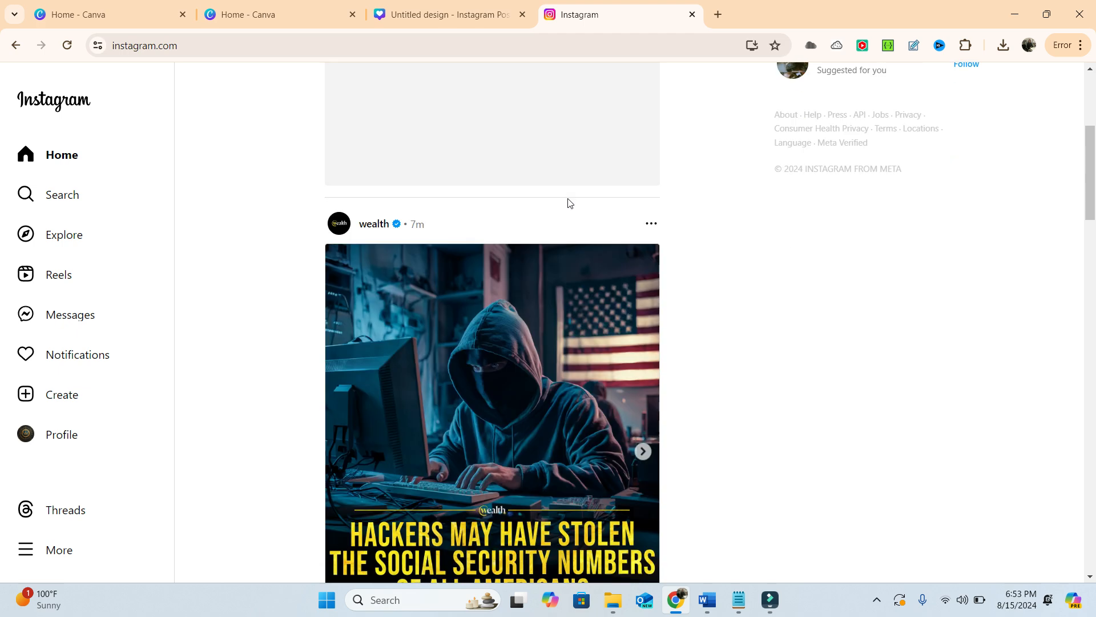
scroll(568, 202, down, 4)
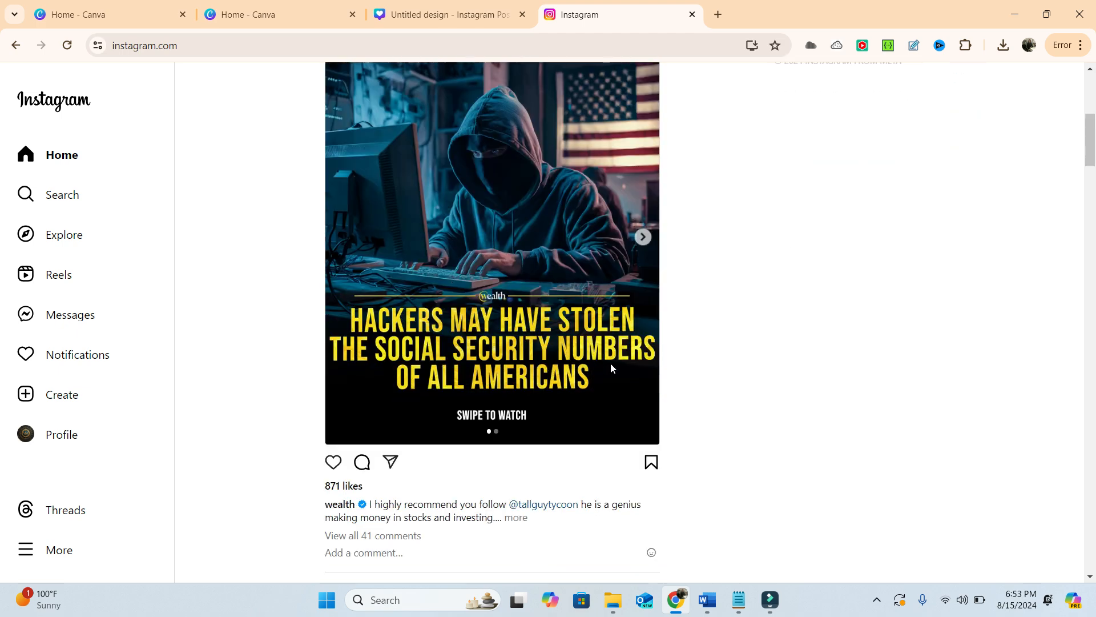
scroll(611, 368, down, 15)
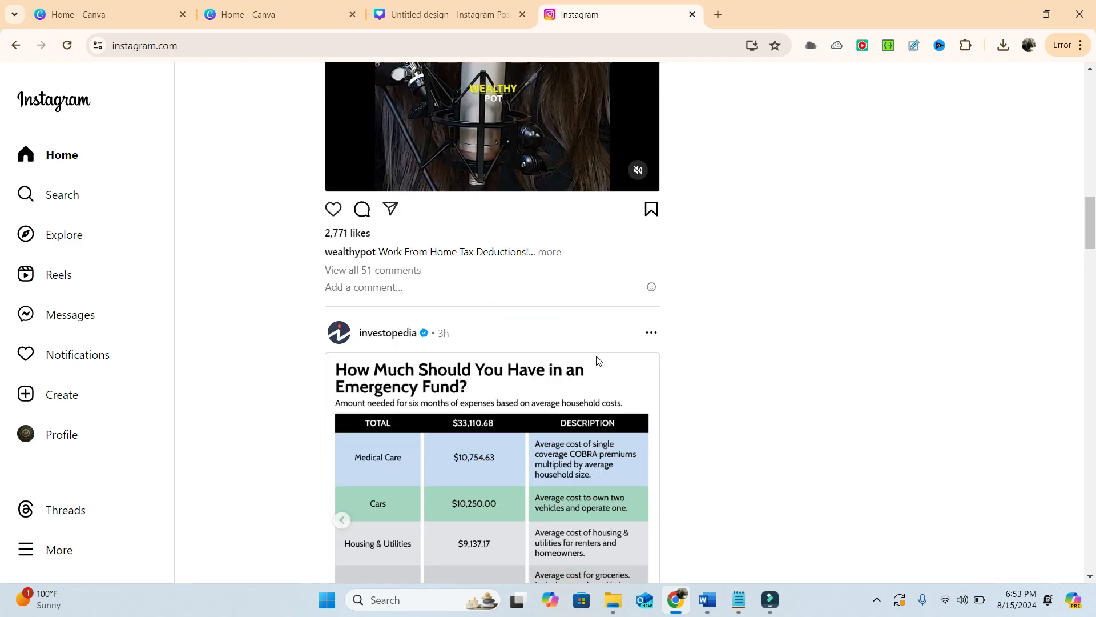
scroll(597, 360, down, 19)
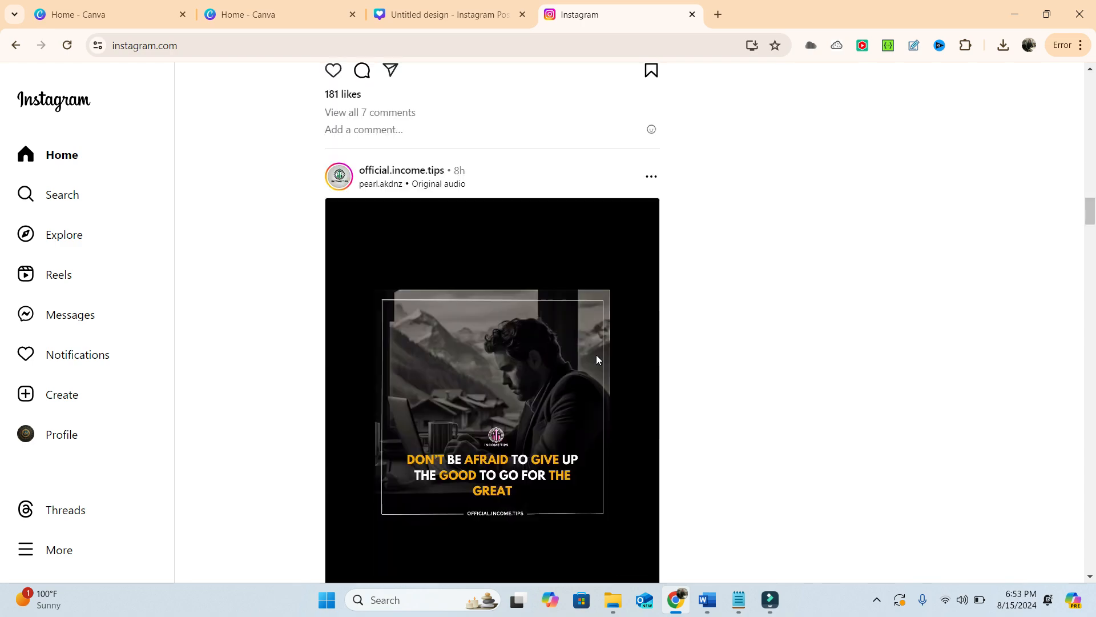
scroll(596, 359, down, 1)
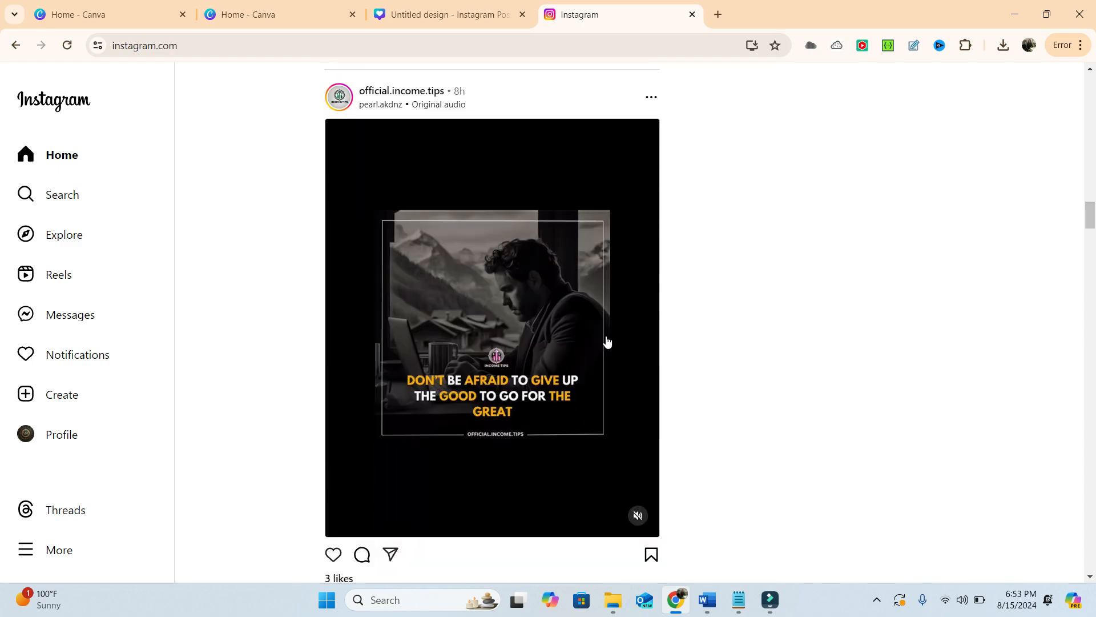
scroll(559, 326, down, 20)
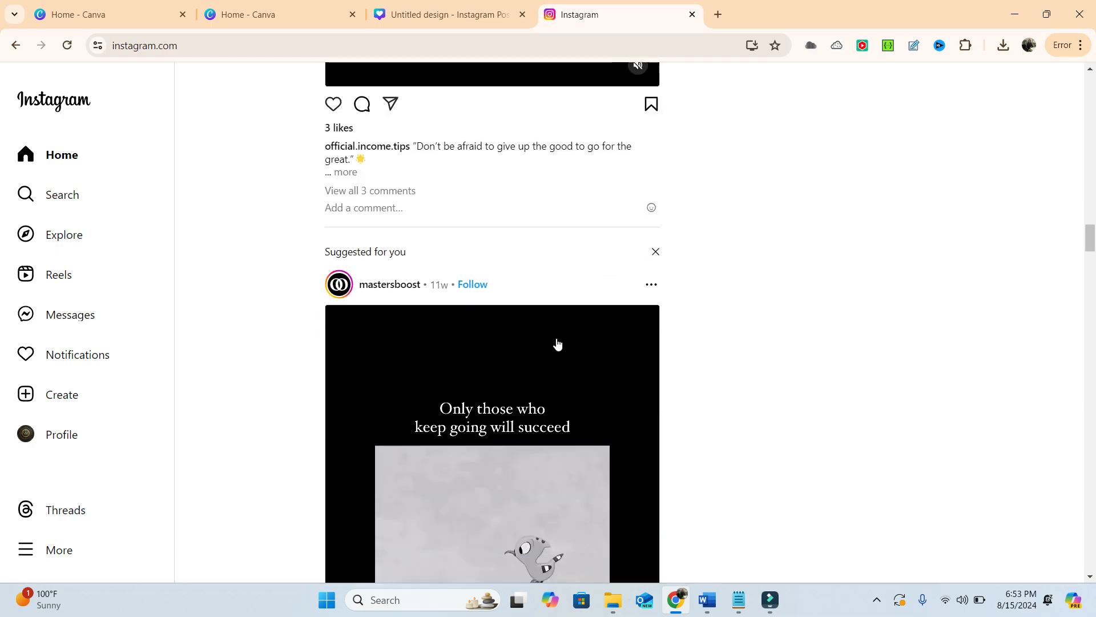
scroll(558, 342, down, 12)
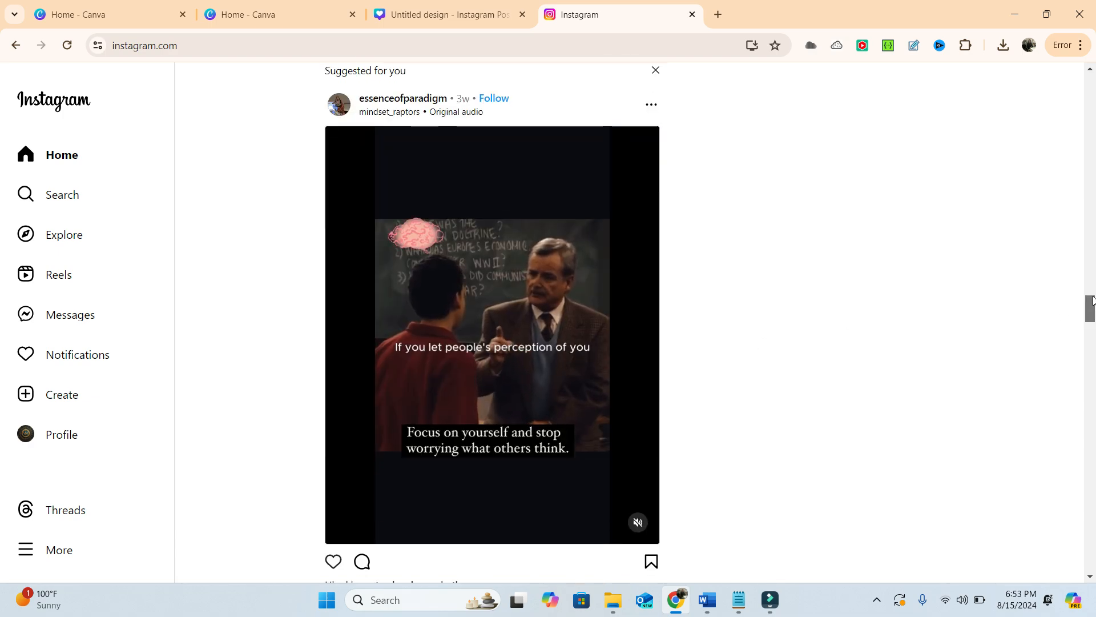
drag(1090, 308, 1047, 110)
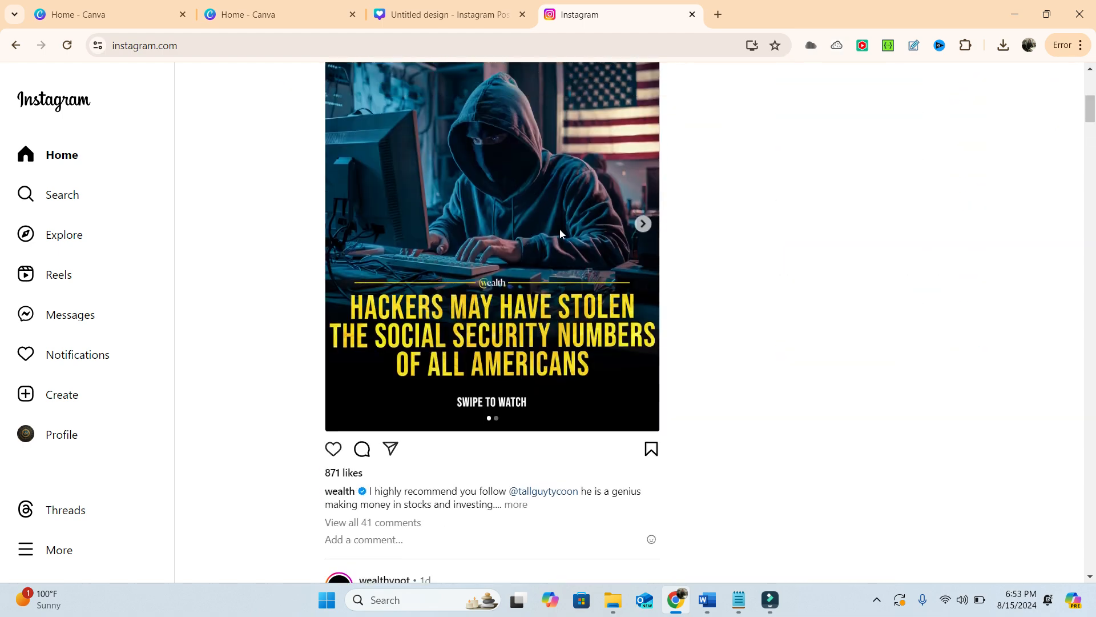
- Copy the share link of the wealth post about hackers and Social Security numbers
scroll(545, 229, up, 1)
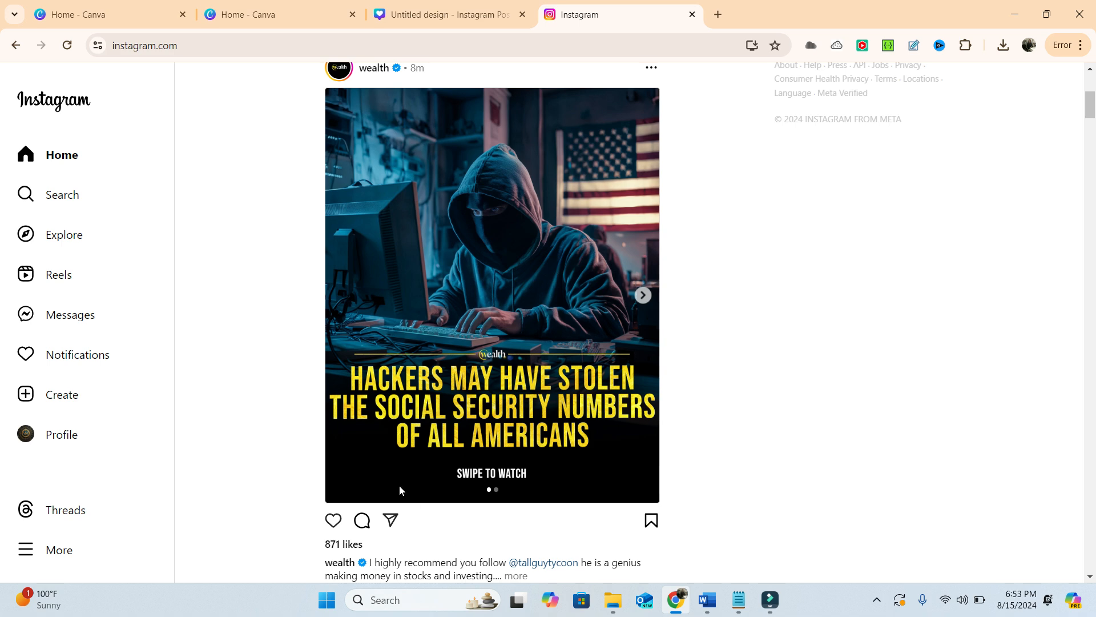
click(390, 521)
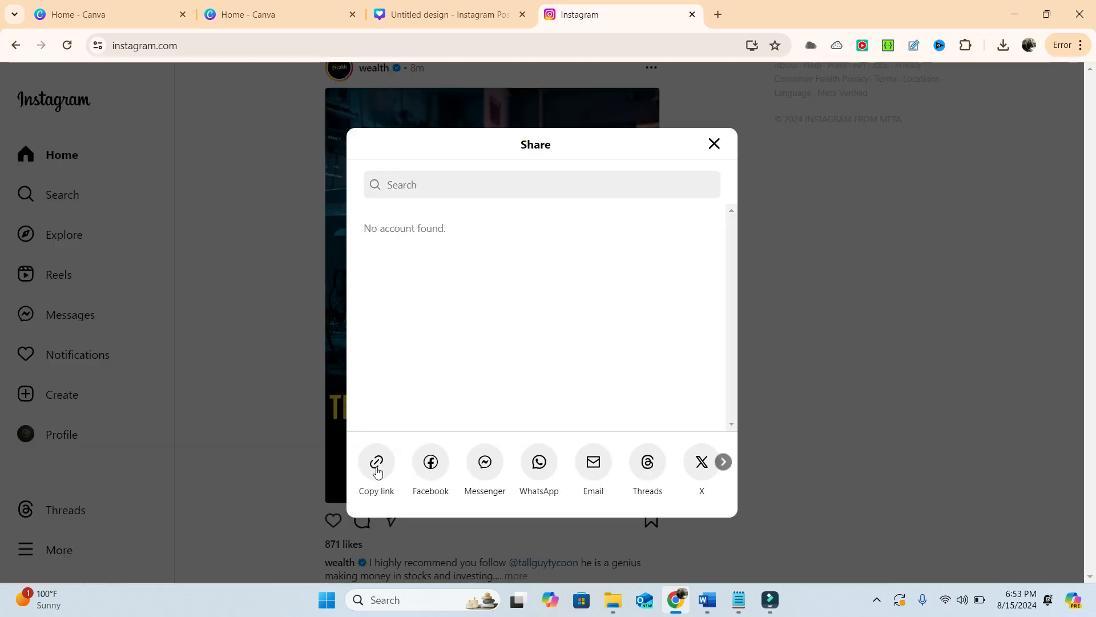
click(377, 465)
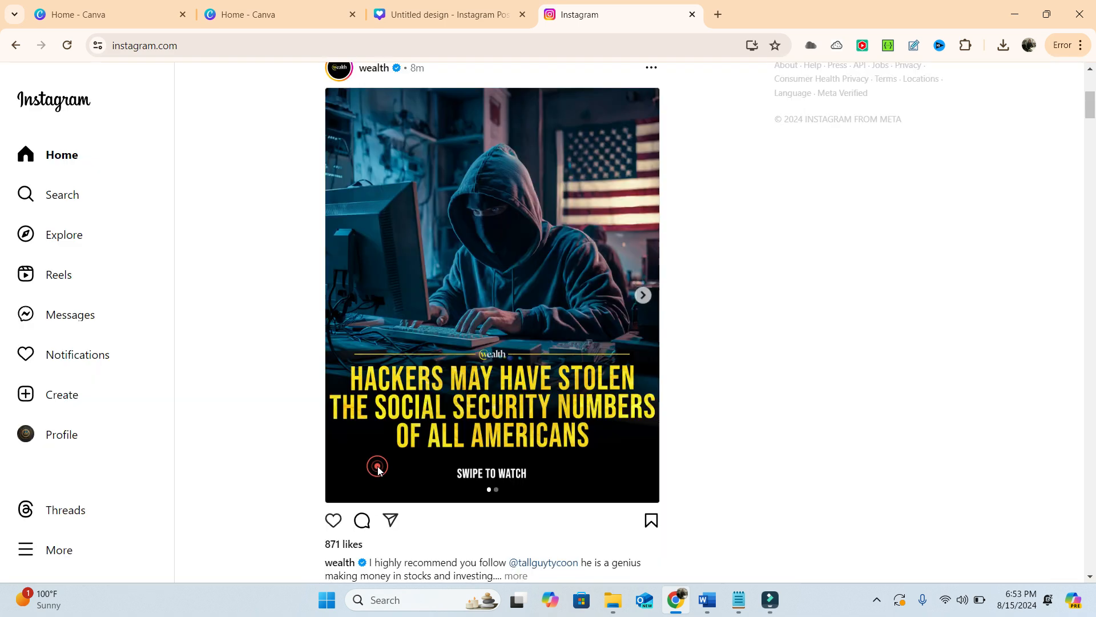
- Search the web for "instagram downloader" in a new browser tab and open the Snapinsta result
click(720, 17)
text(instagram do)
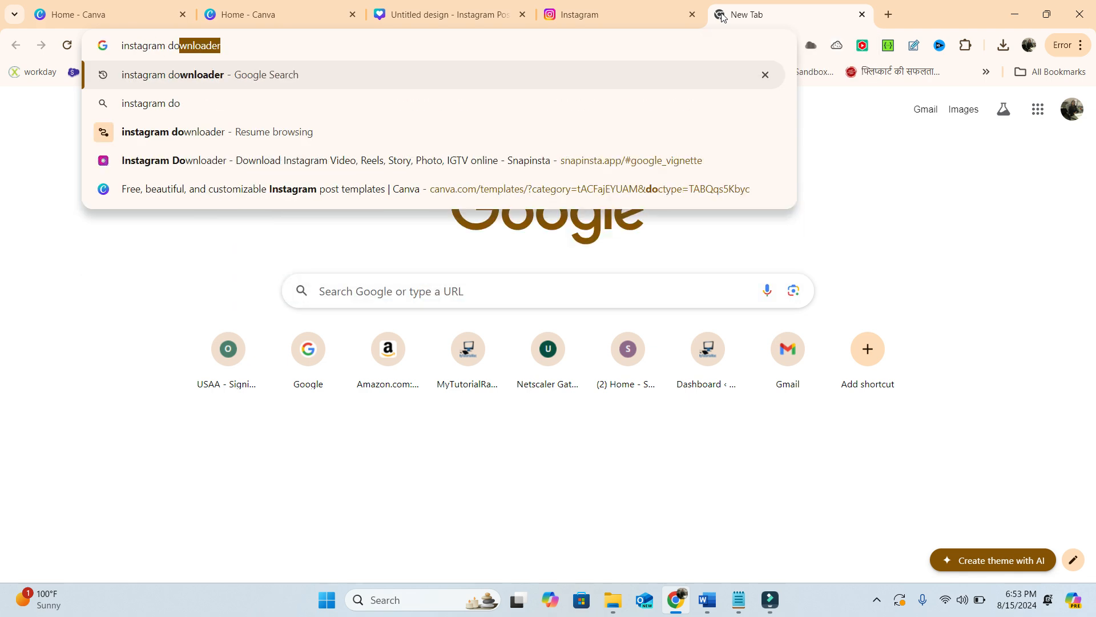
key(Return)
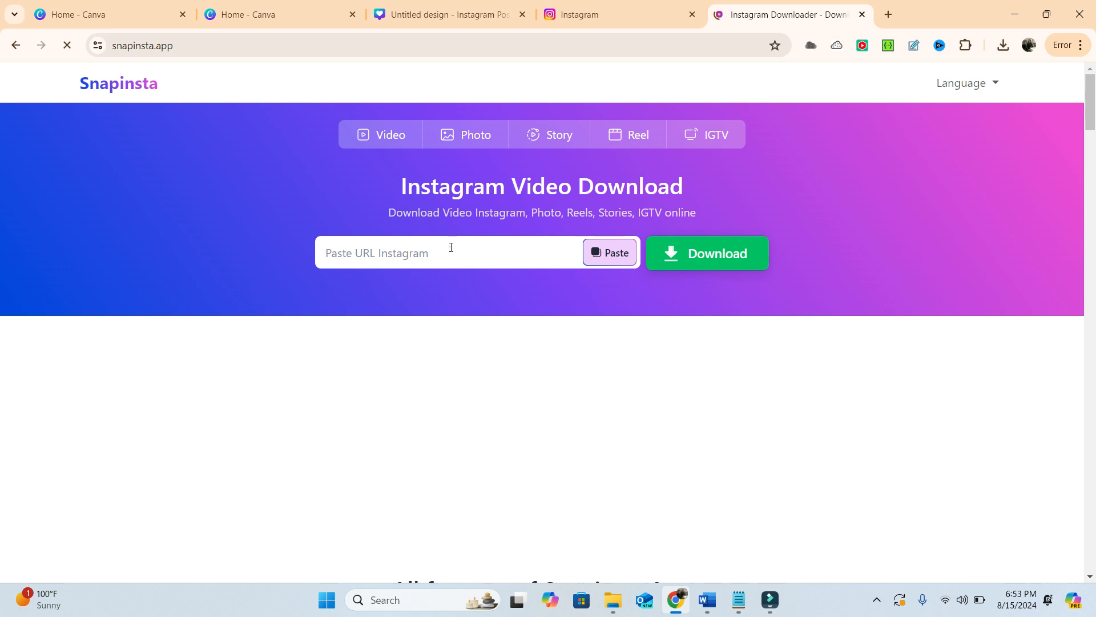
- Paste the copied post link into Snapinsta, fetch its downloadable media, and dismiss the ad
click(451, 247)
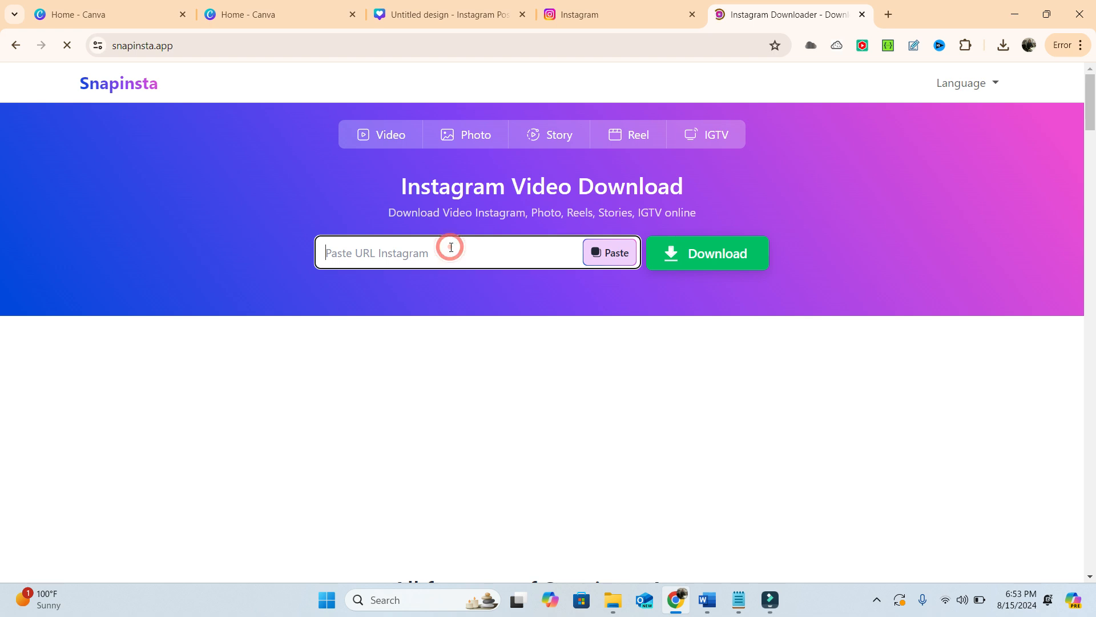
click(619, 251)
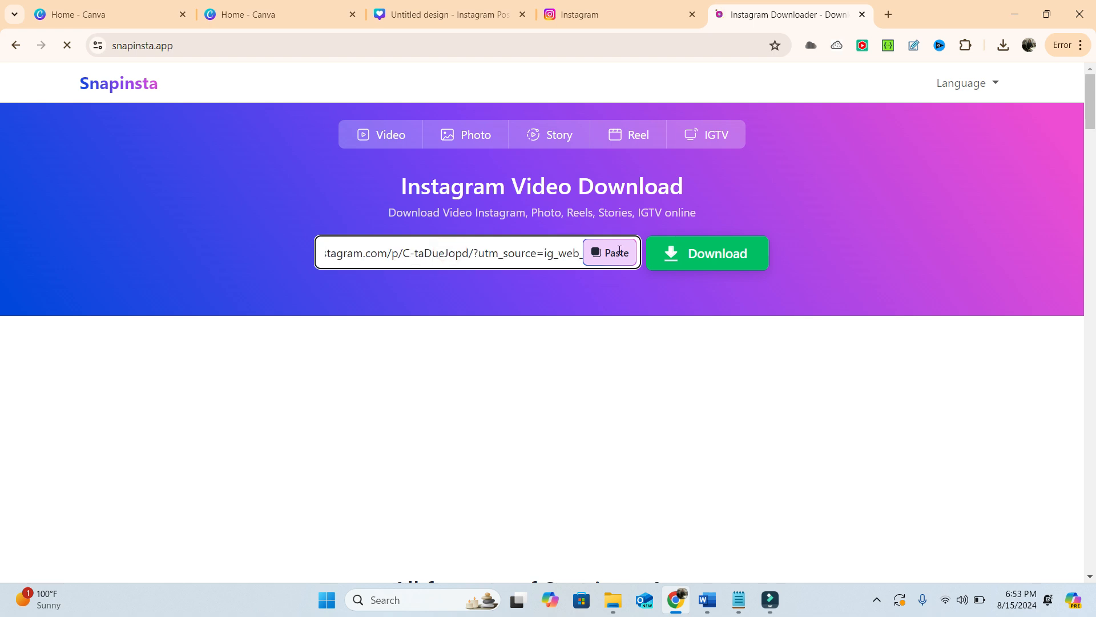
click(722, 251)
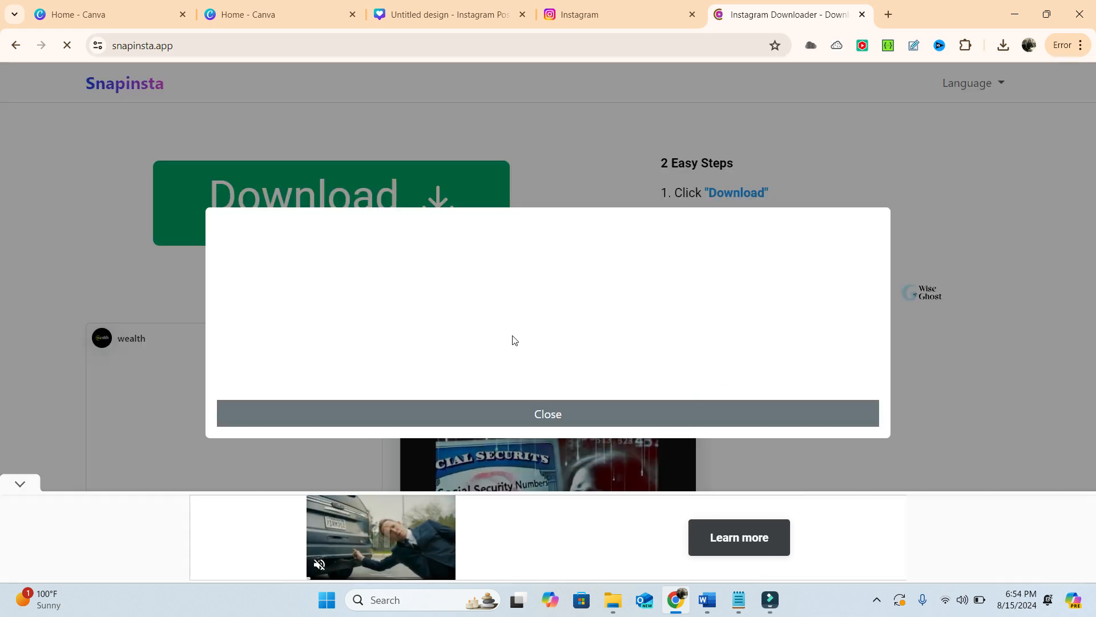
click(544, 414)
- Download the post's hacker photo and save it in My Pictures as "instagram Post 2"
scroll(259, 345, down, 4)
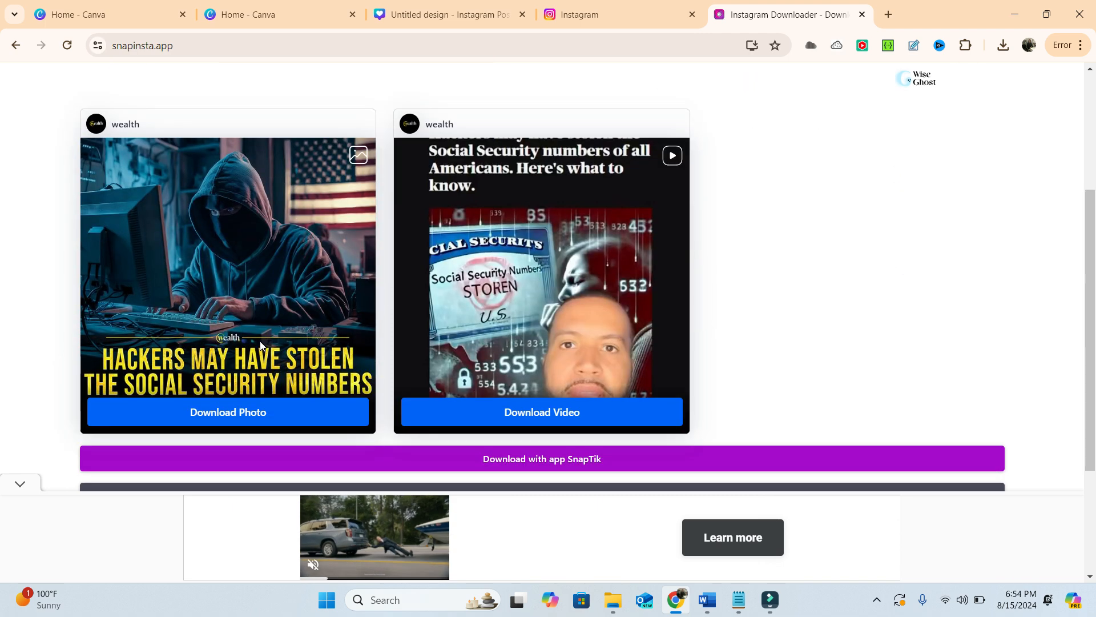
scroll(259, 345, down, 3)
click(233, 266)
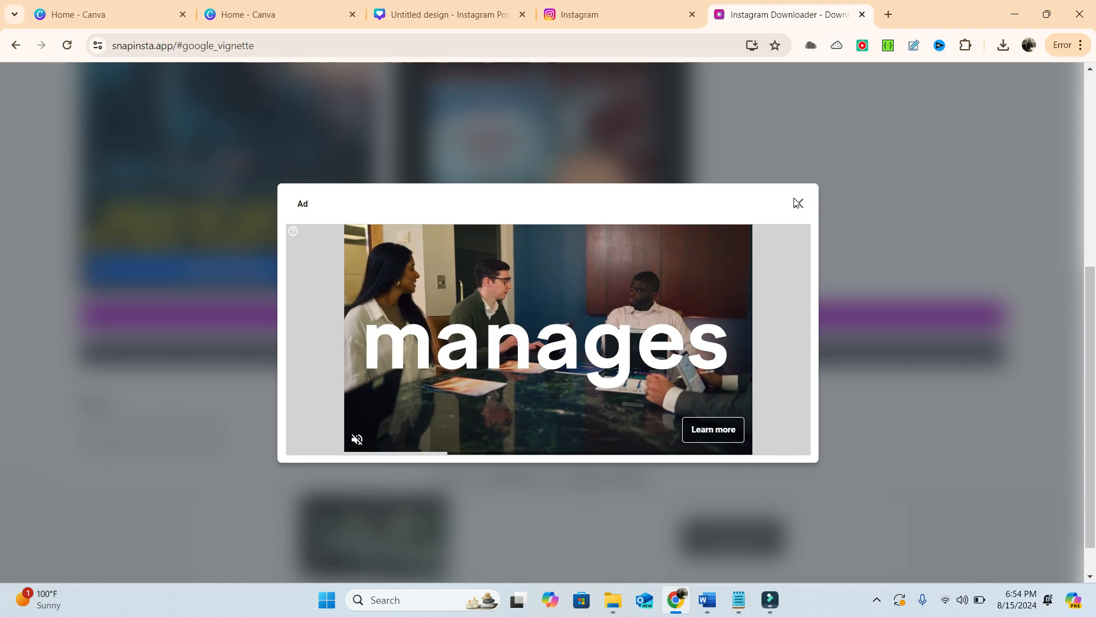
click(798, 202)
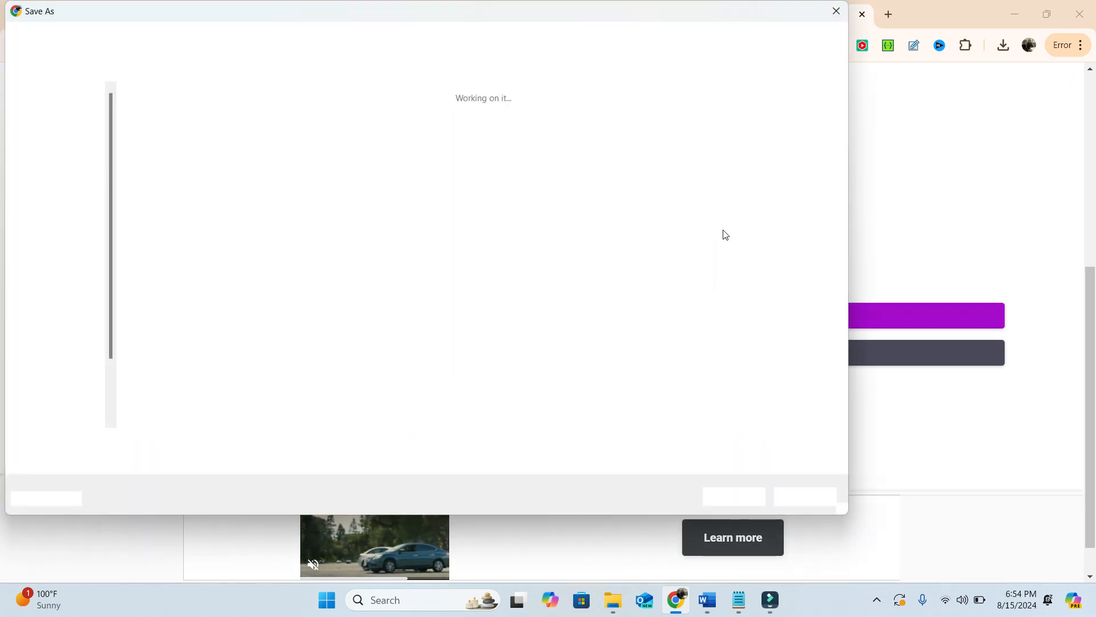
text(inst)
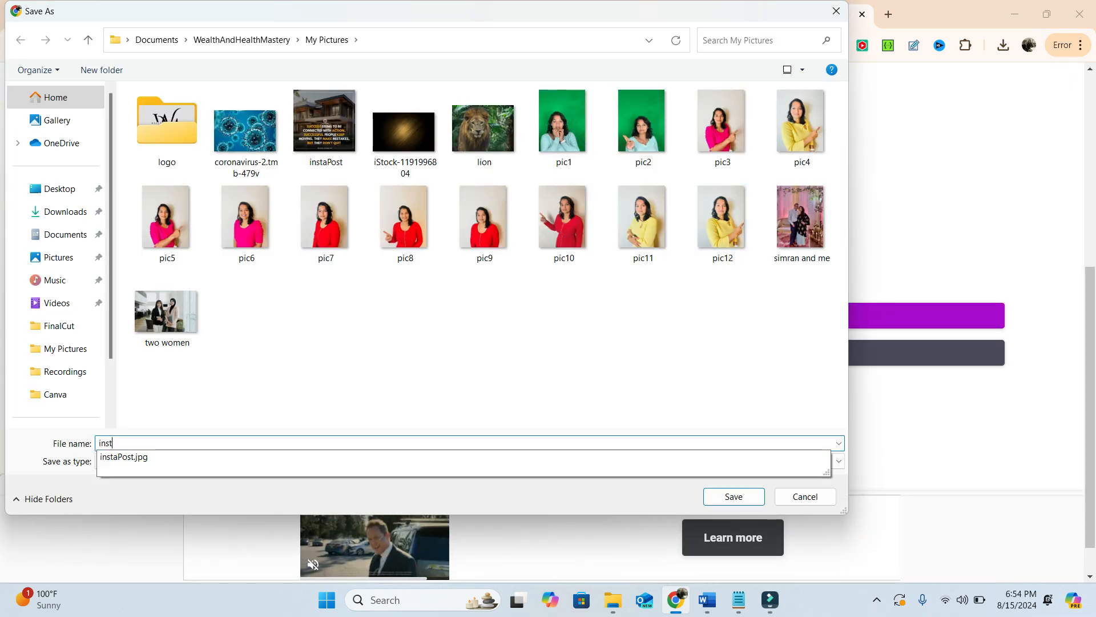
text(agram Post 2)
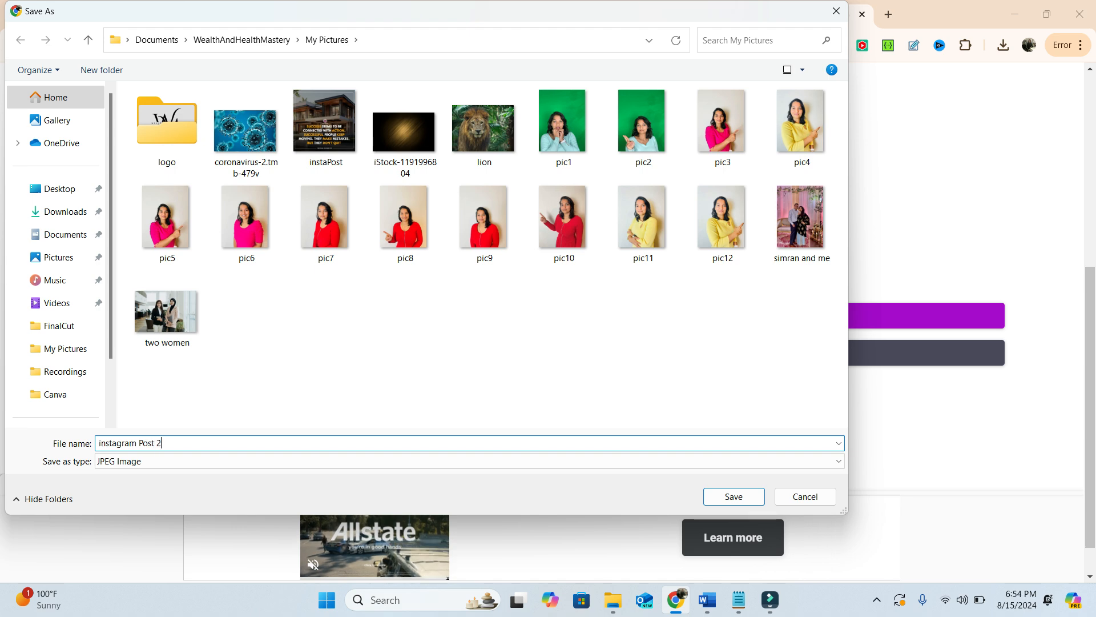
click(734, 496)
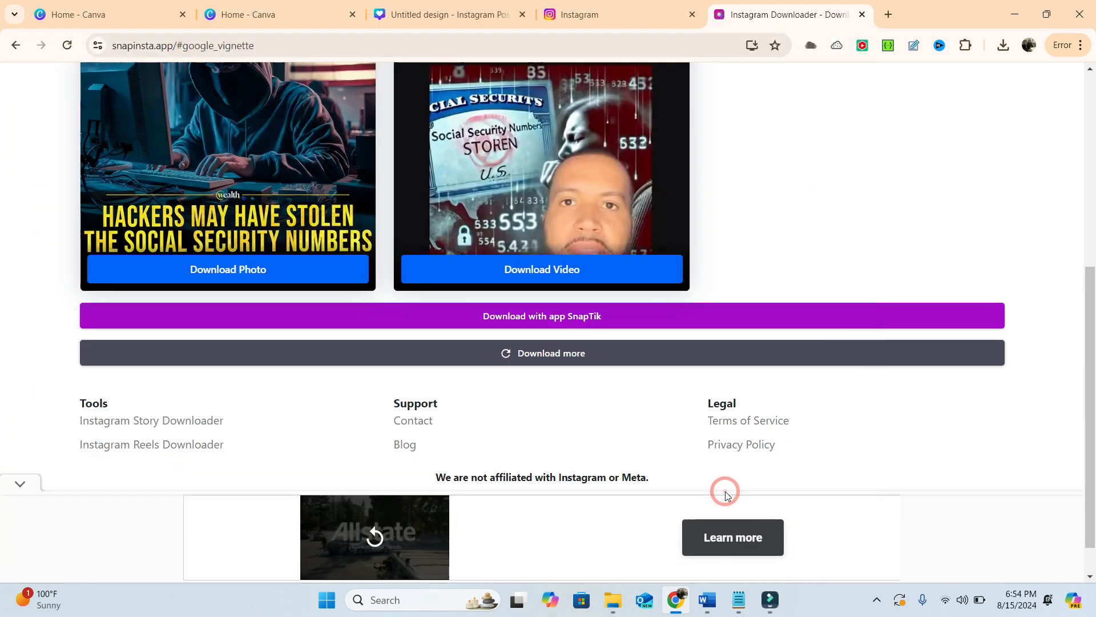
- Switch back to the Canva Instagram post design and delete page 3 with the woman and plant cutout
click(413, 9)
scroll(658, 353, down, 3)
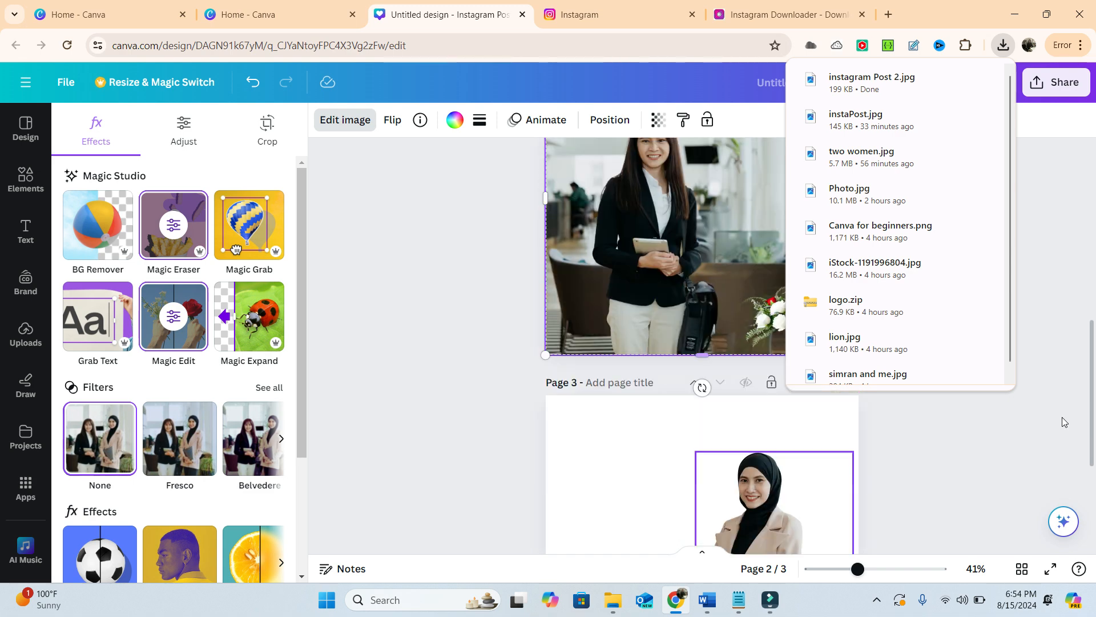
scroll(909, 464, down, 2)
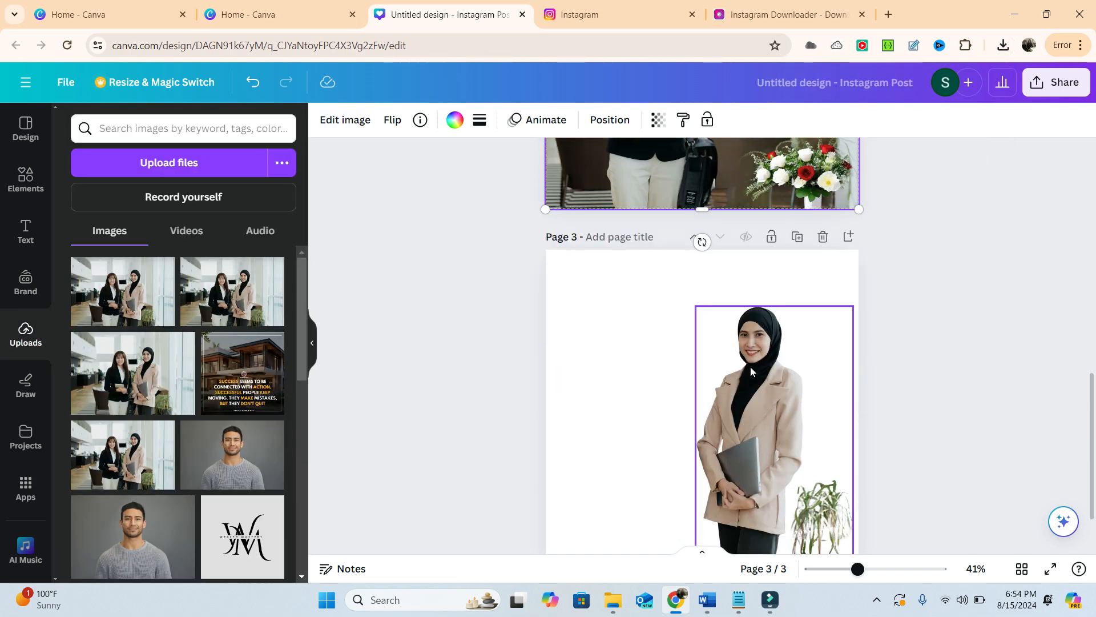
click(823, 237)
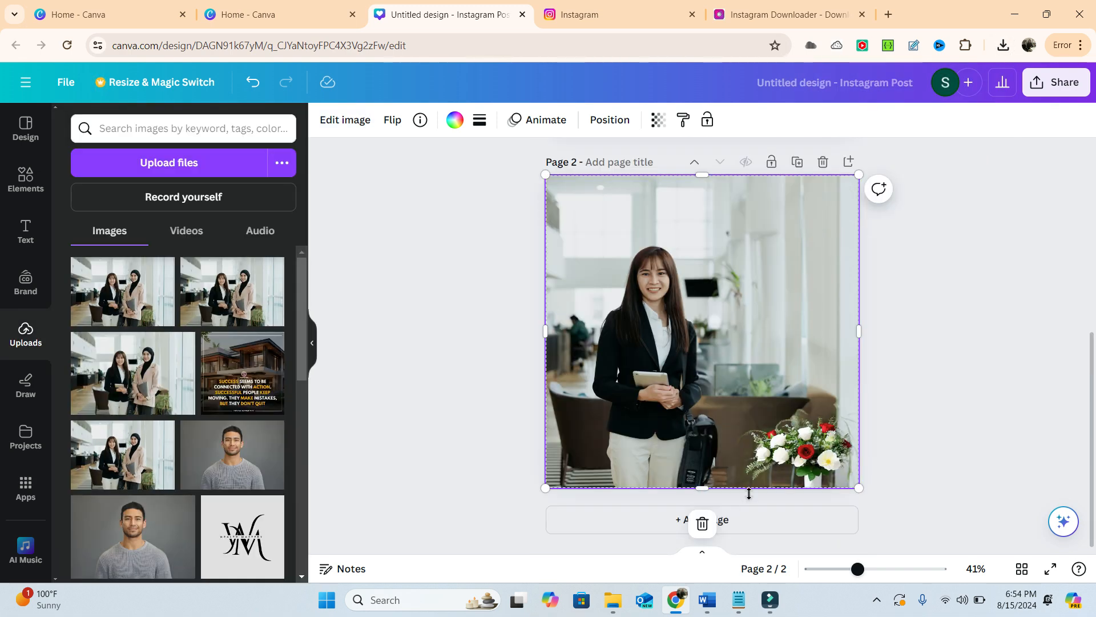
- Add a blank third page and fill it with the single-image grid from Elements
click(756, 522)
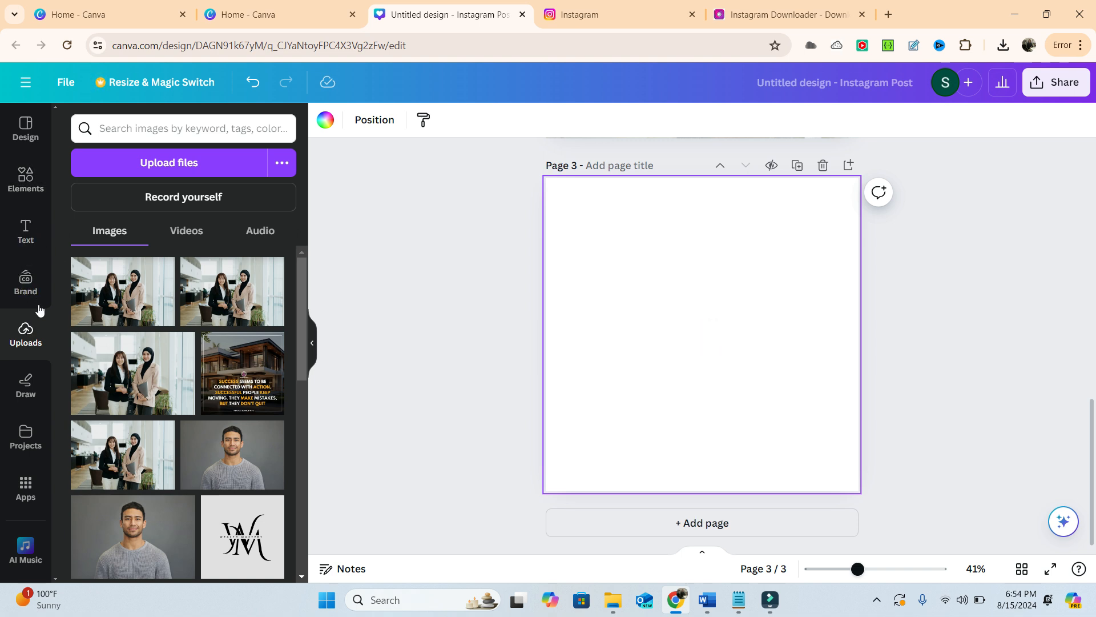
click(26, 180)
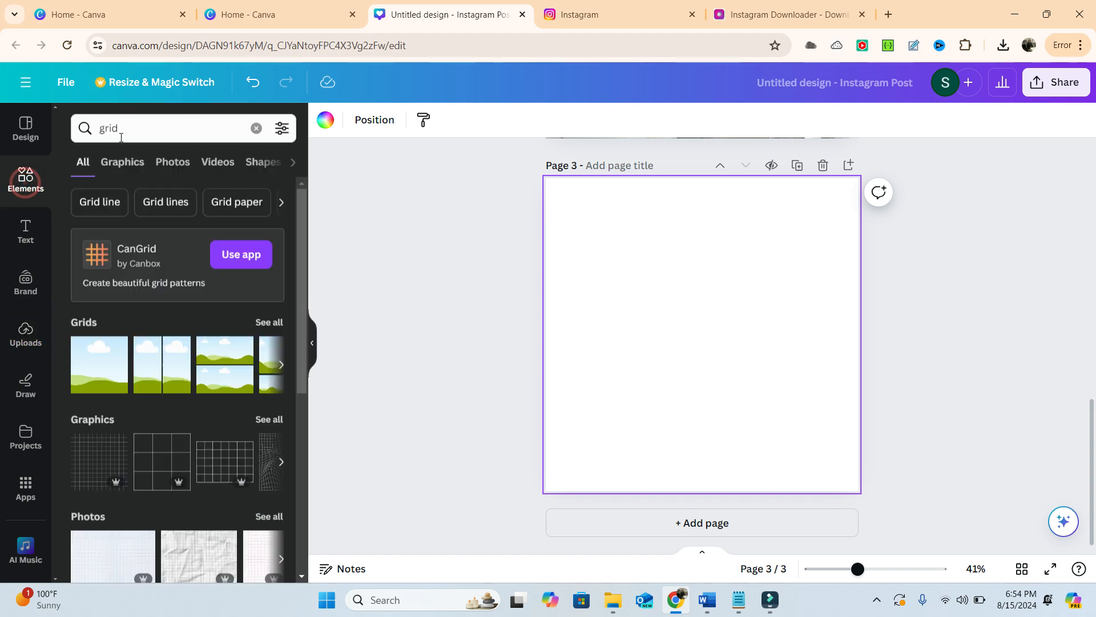
click(99, 378)
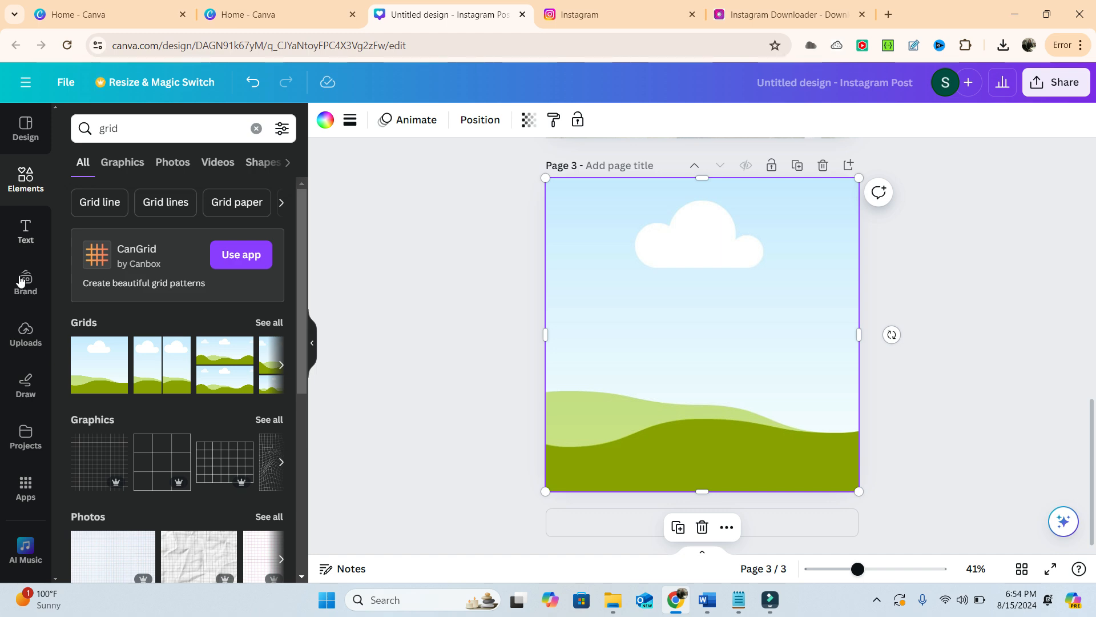
- Upload the "instagram Post 2" image from My Pictures to the design's uploads
click(24, 327)
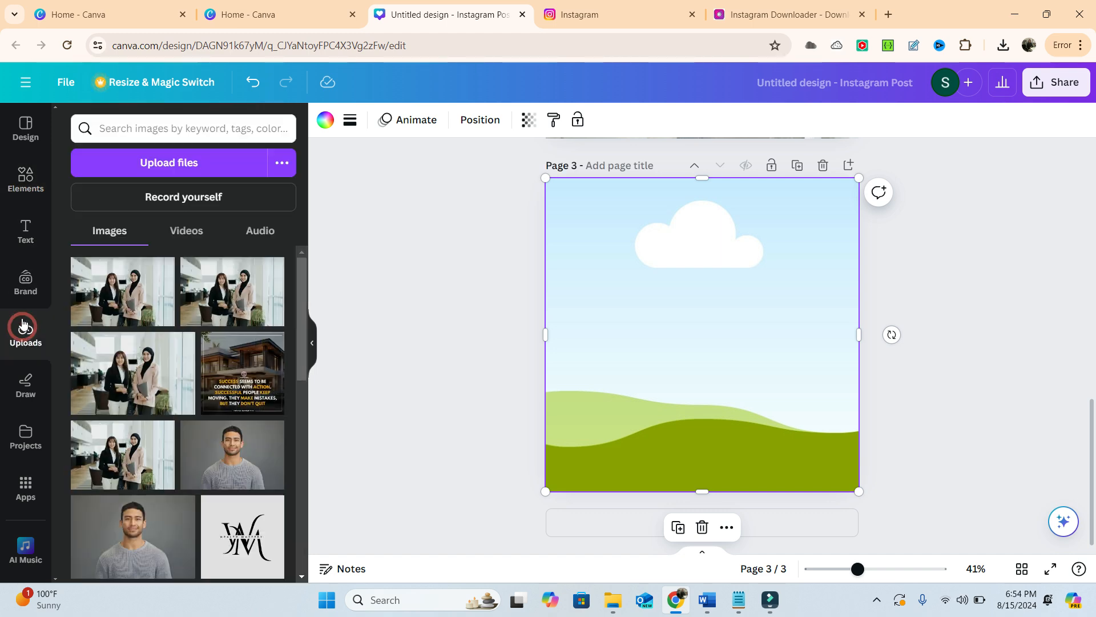
click(167, 164)
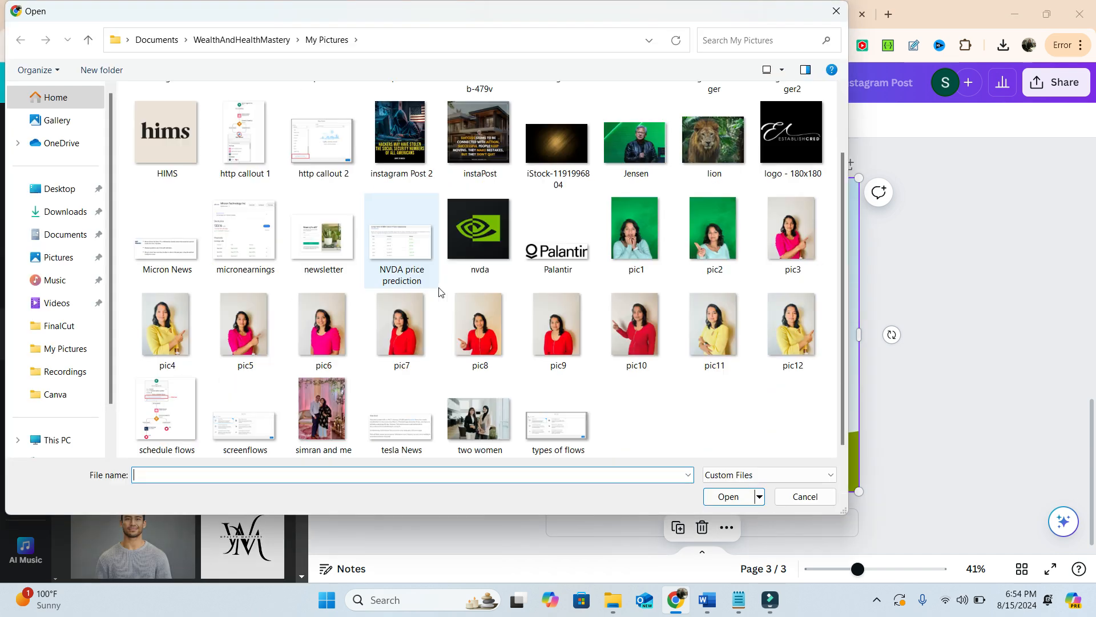
scroll(507, 371, up, 1)
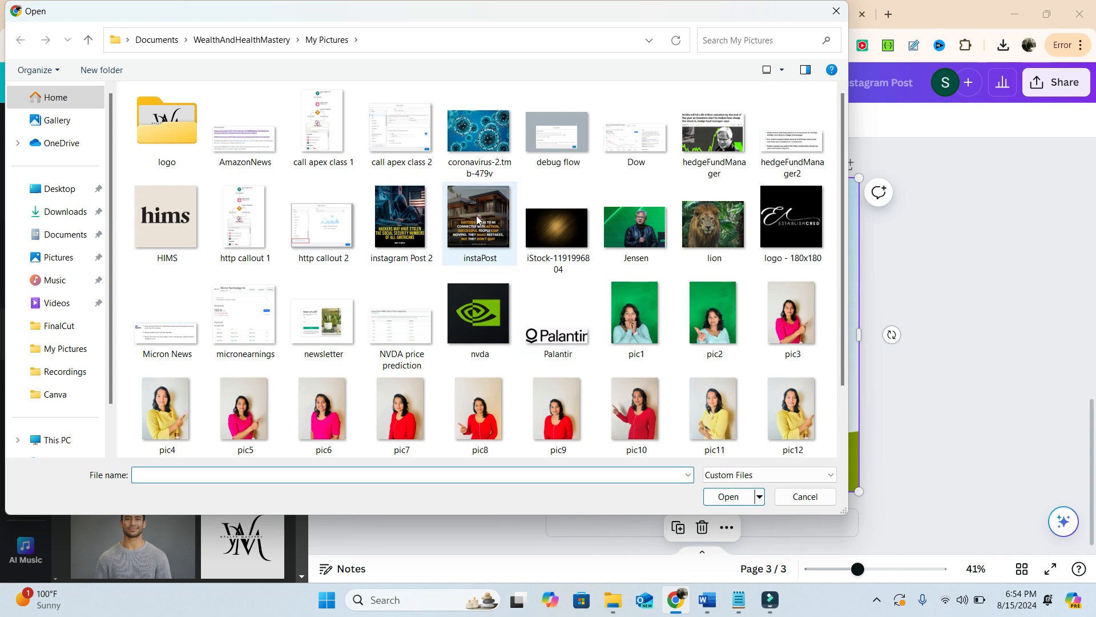
double_click(408, 215)
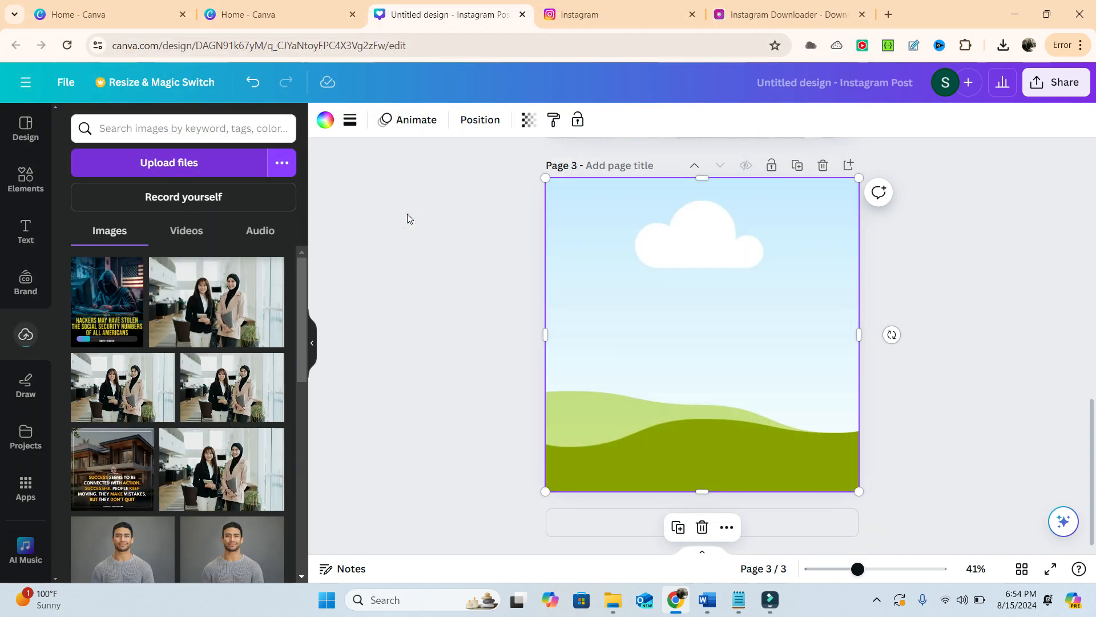
- Add the uploaded hacker image to page 3 and place it in the grid so it fills the page
click(117, 296)
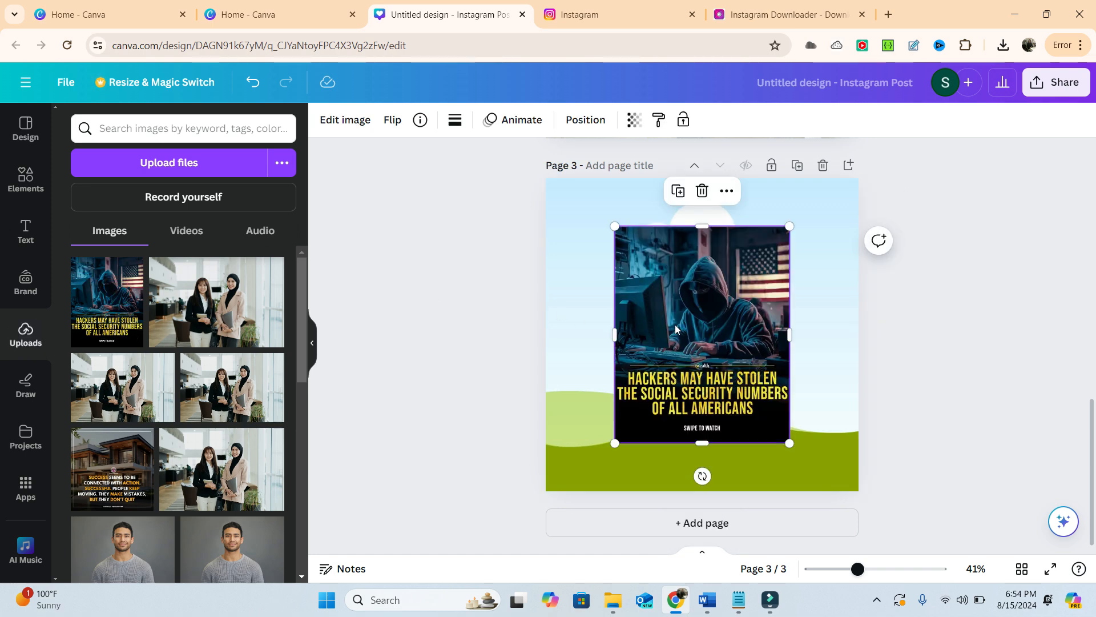
double_click(704, 305)
drag(701, 352, 657, 381)
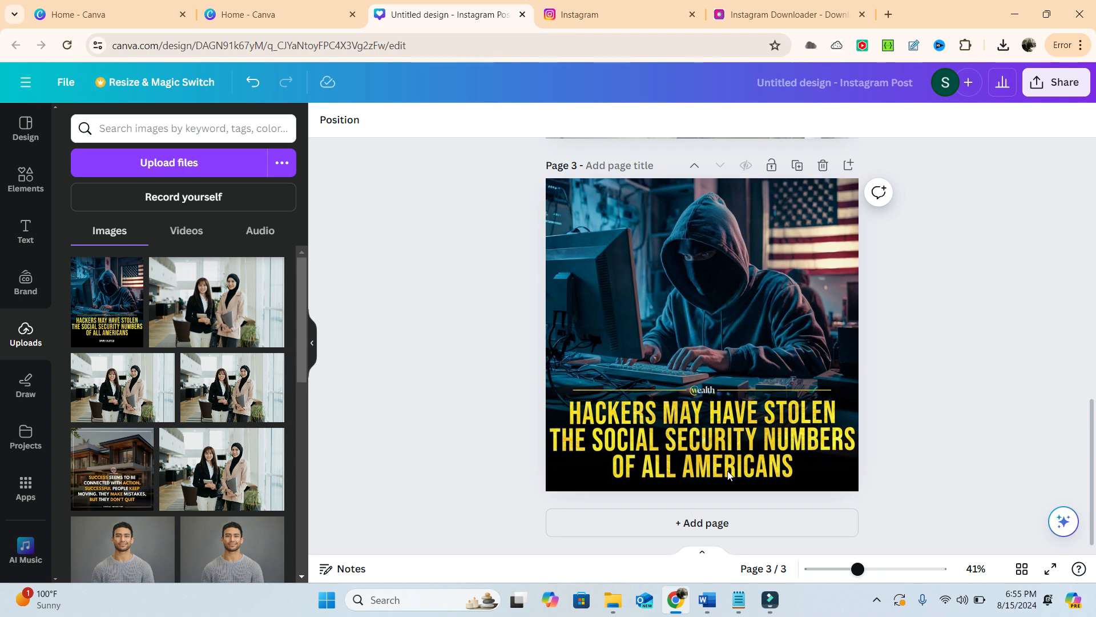
click(696, 433)
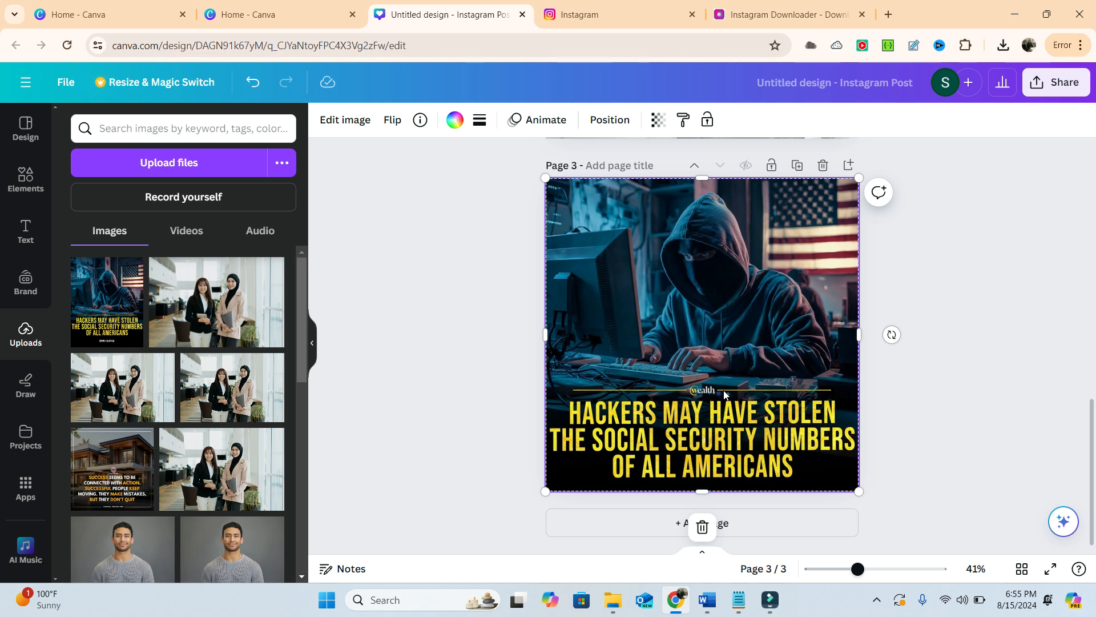
click(341, 117)
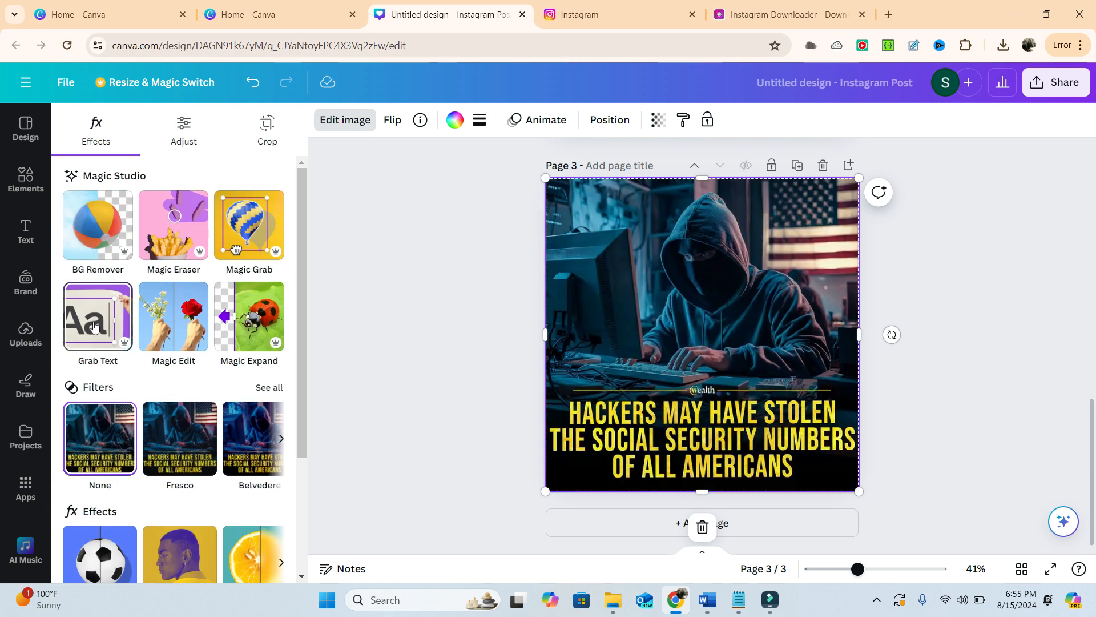
click(94, 325)
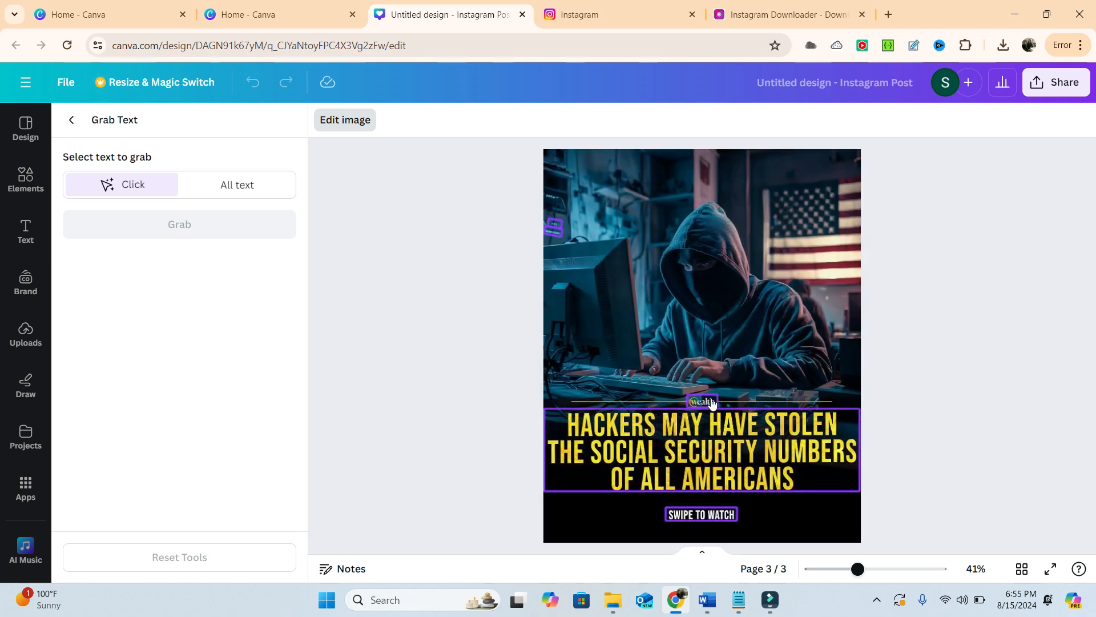
click(692, 443)
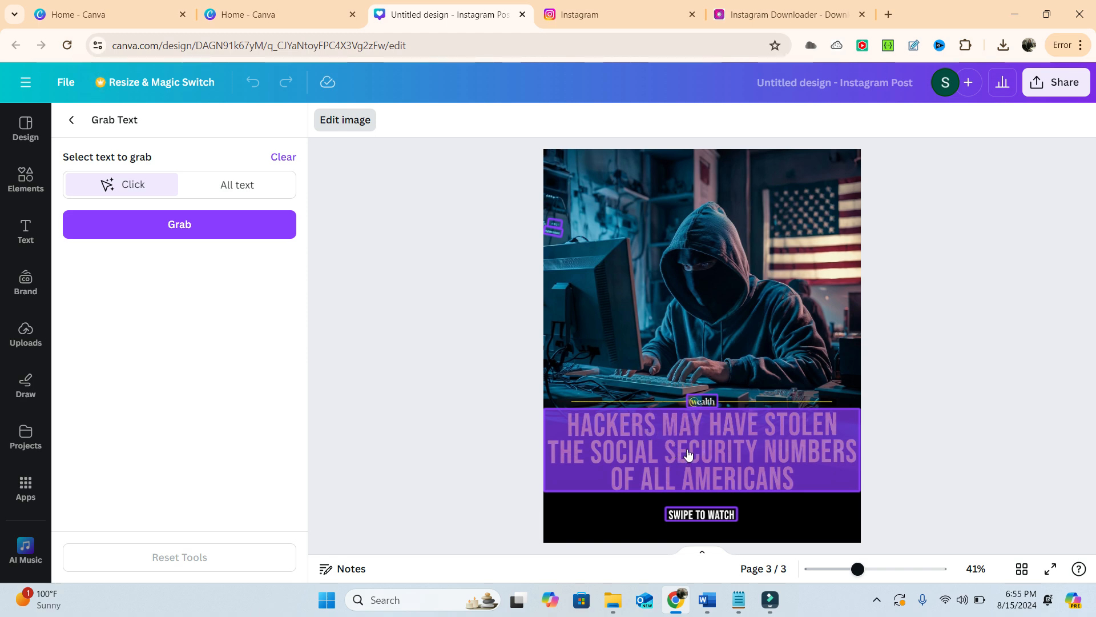
click(804, 470)
click(794, 472)
click(791, 472)
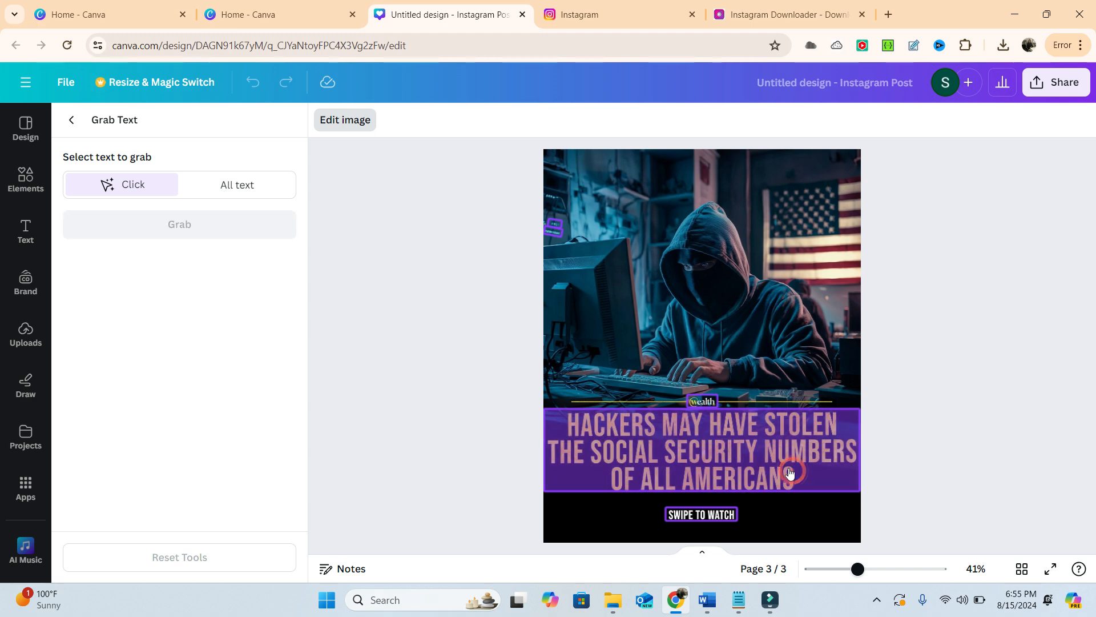
key(Escape)
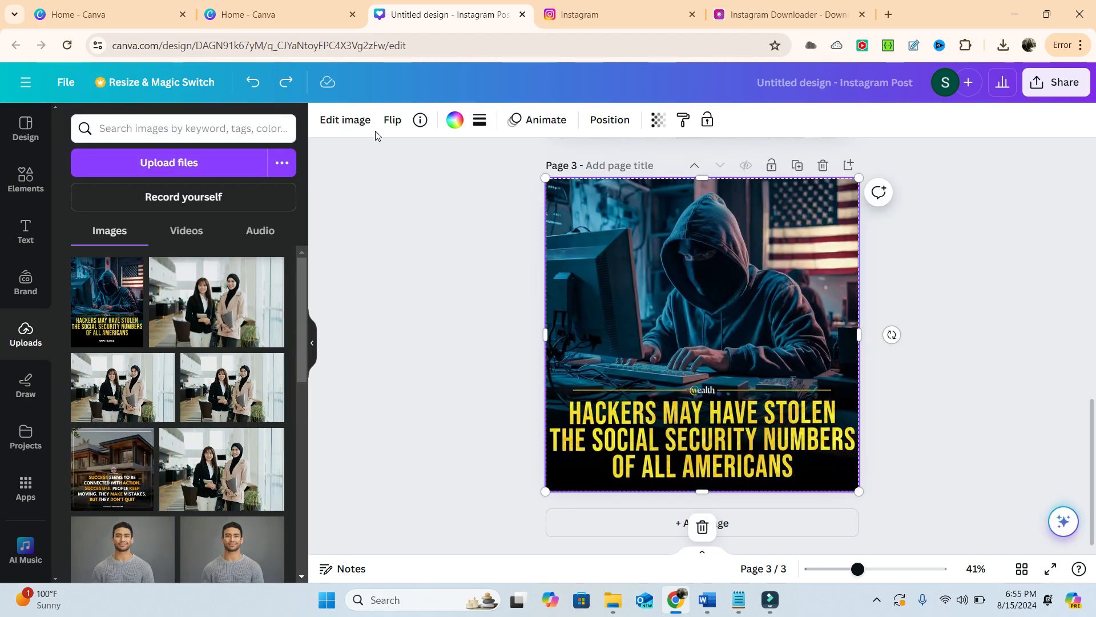
- Use Grab Text on page 3's hacker image to extract all of its text as editable text
click(359, 119)
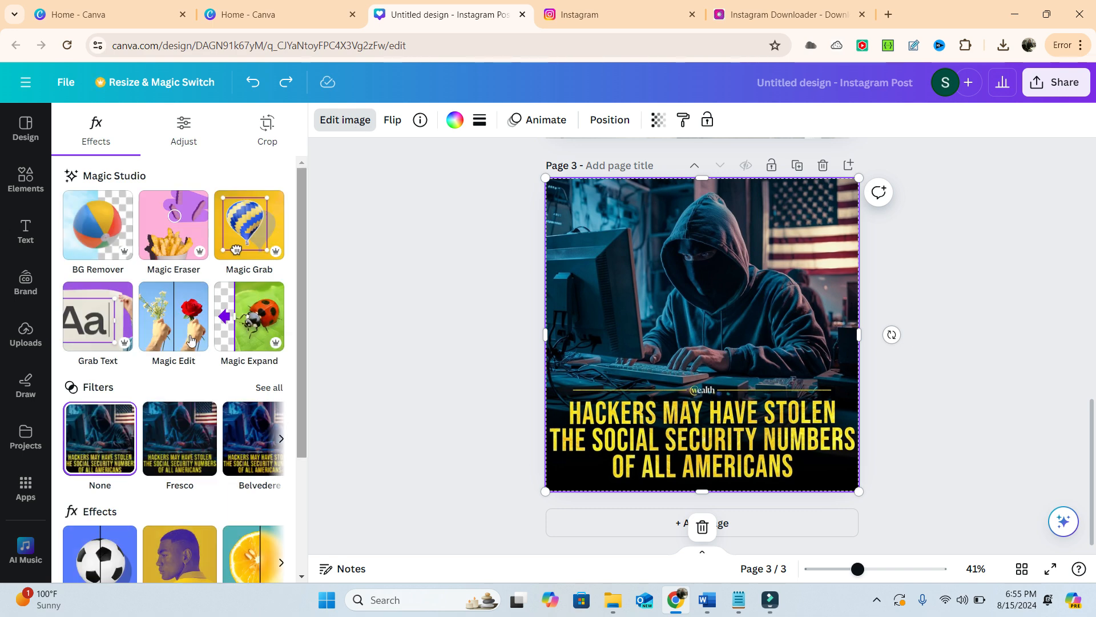
click(94, 334)
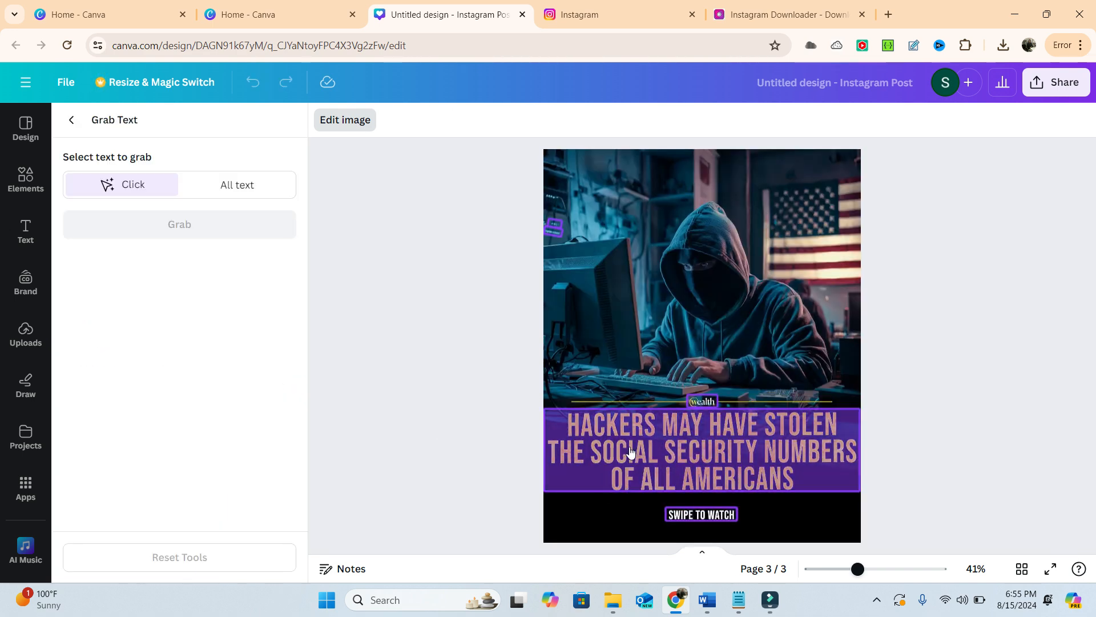
click(249, 187)
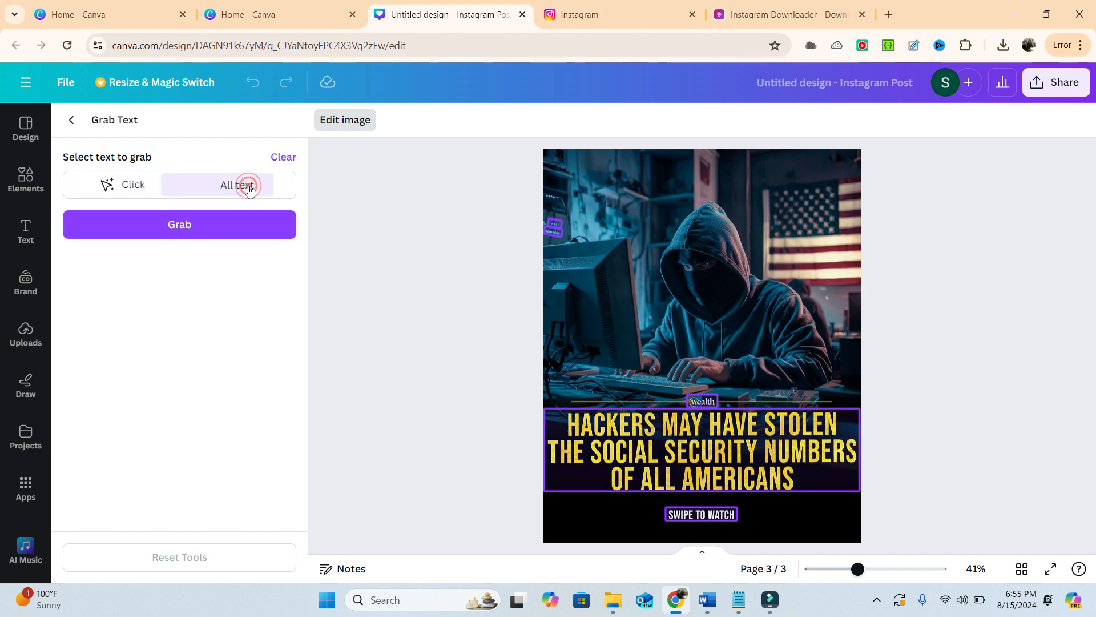
click(189, 228)
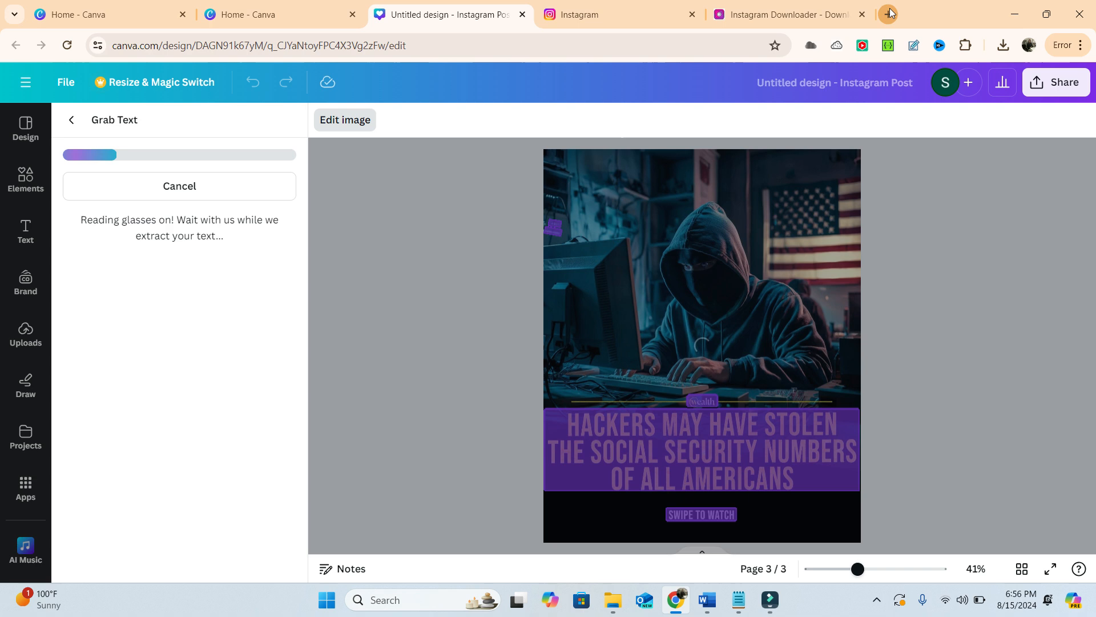
- Open ChatGPT in a new browser tab and ask it for "motivational quotes examples"
click(889, 13)
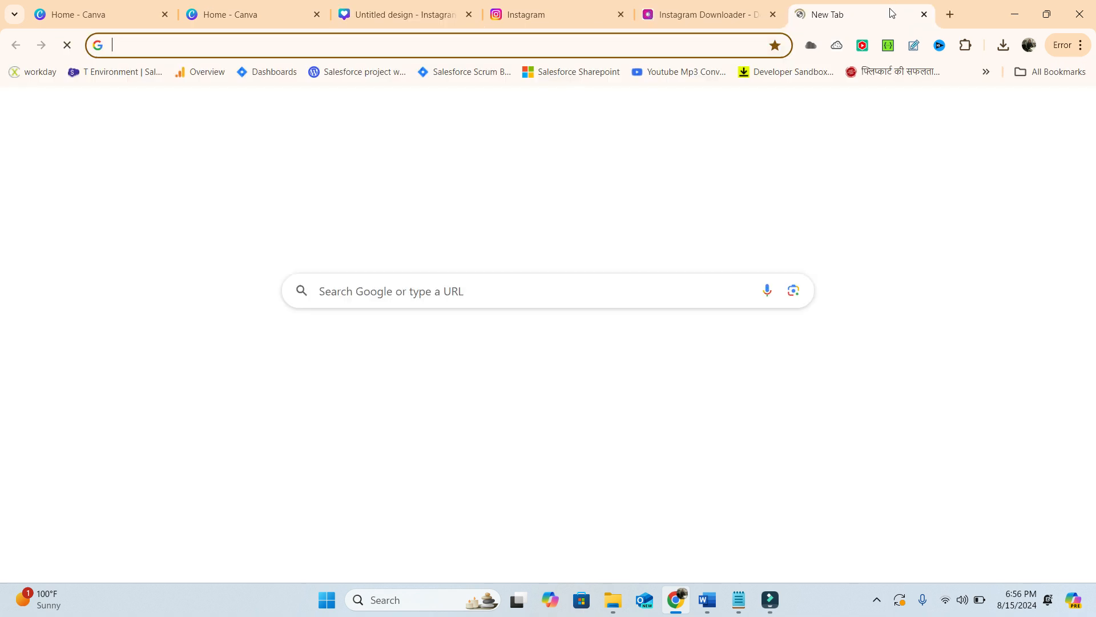
text(chatgpt.com)
key(Return)
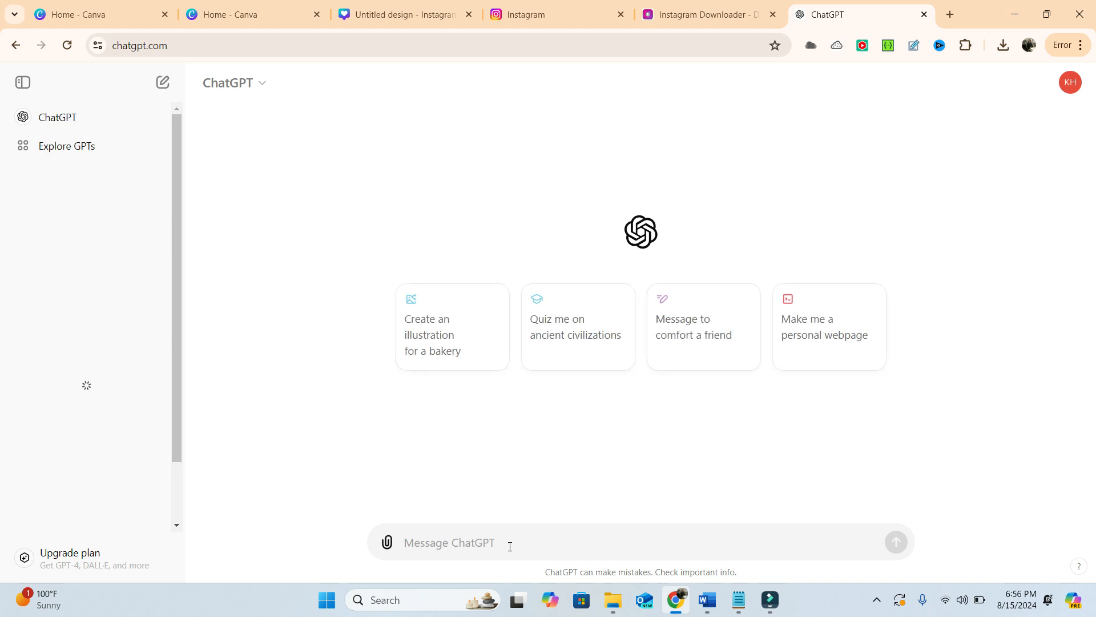
text(motivational quote)
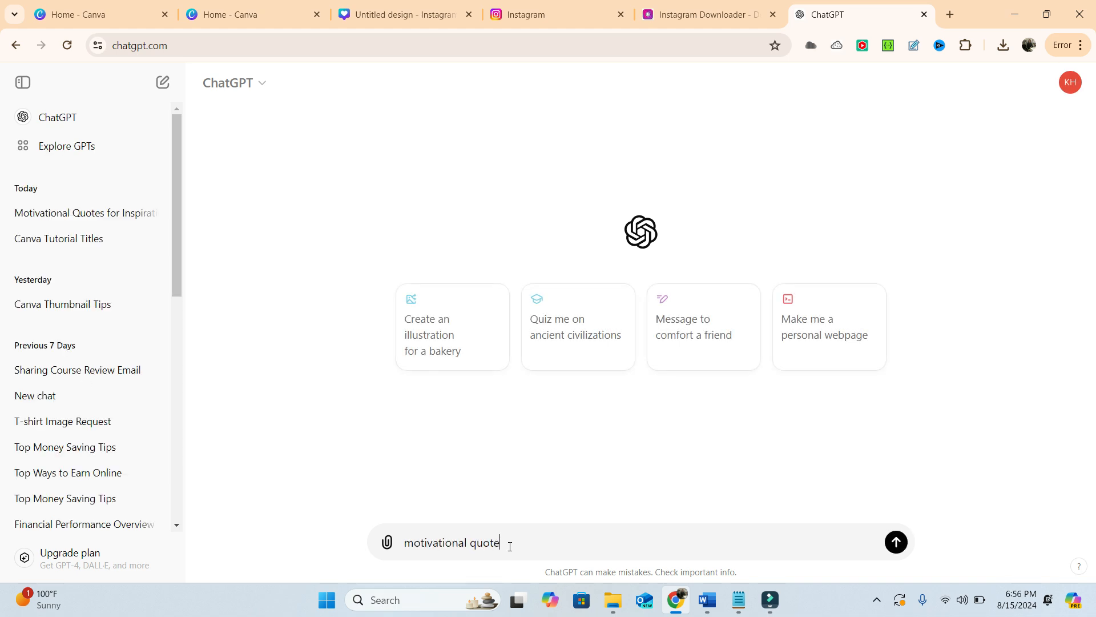
text(s examples)
key(Return)
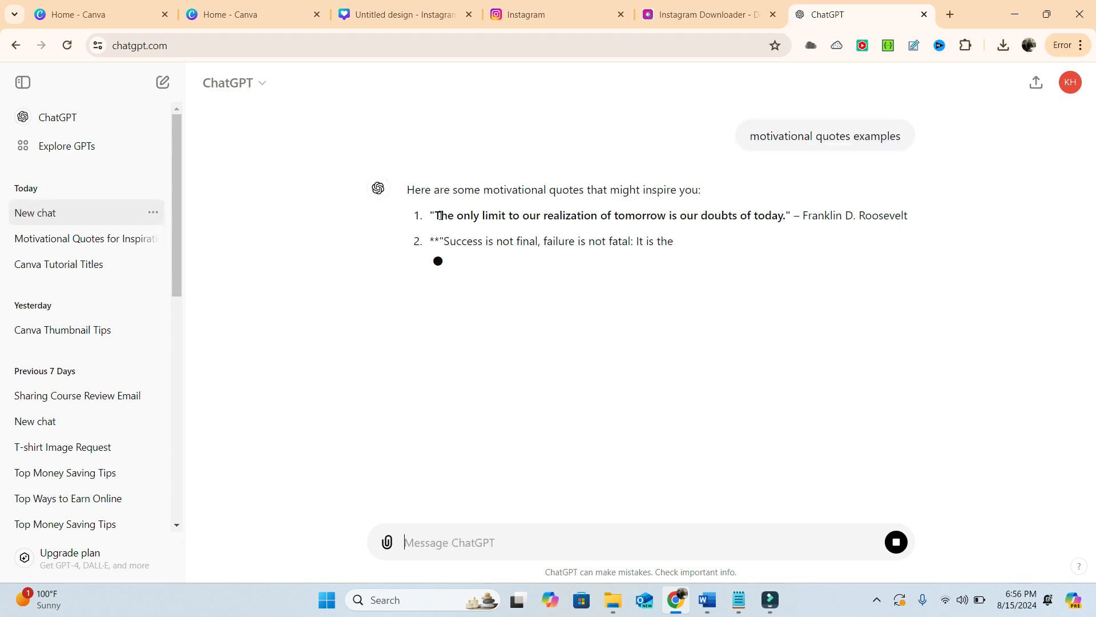
- Copy the "Success is not final, failure is not fatal" quote with its Winston Churchill attribution and return to the Canva design
drag(438, 216, 784, 210)
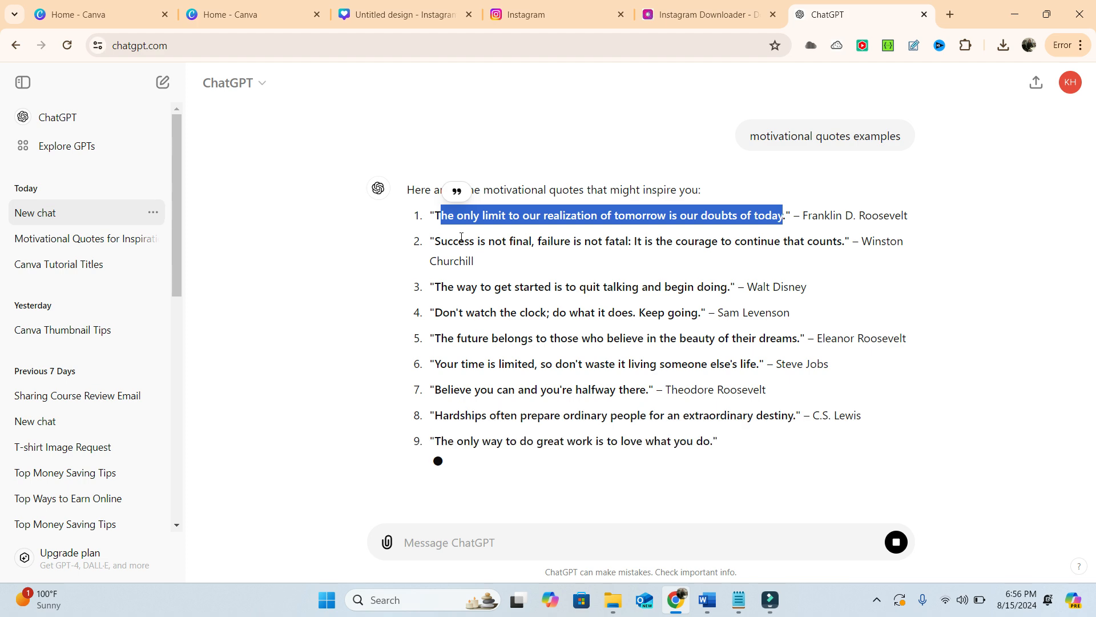
drag(429, 207, 470, 228)
key(ctrl+c)
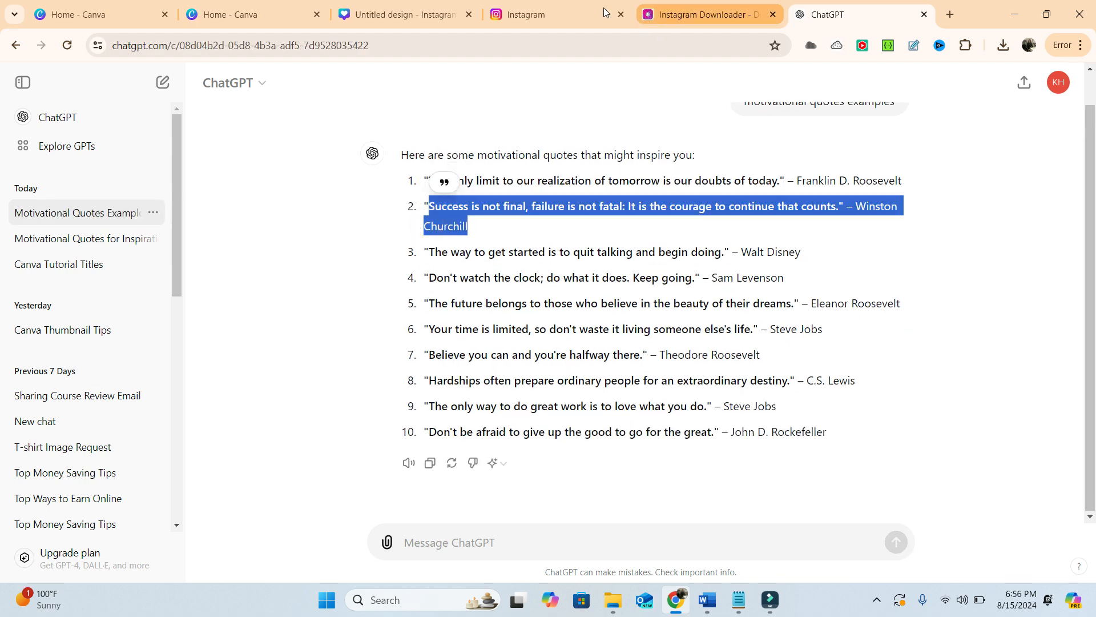
click(403, 7)
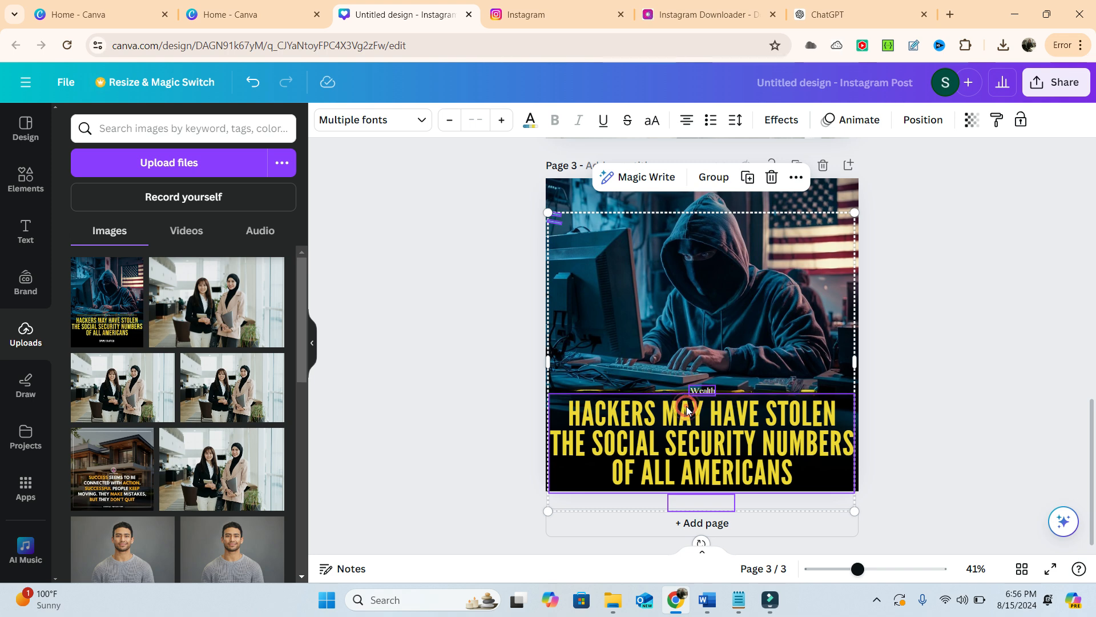
- Replace the grabbed "Hackers may have stolen" headline on page 3 with the copied Winston Churchill quote
click(711, 363)
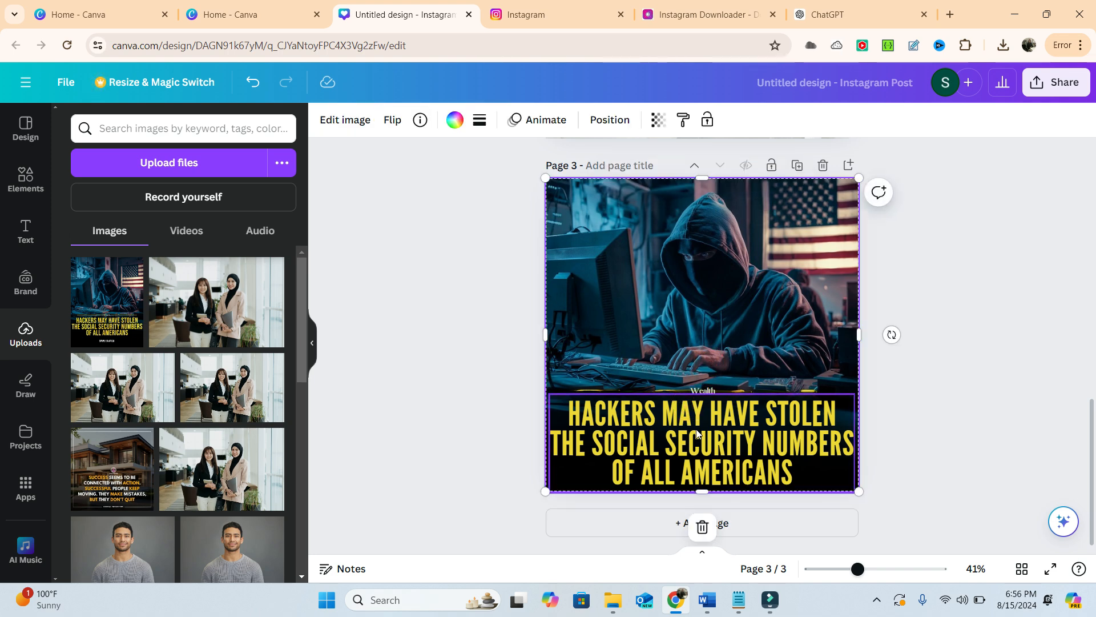
click(690, 474)
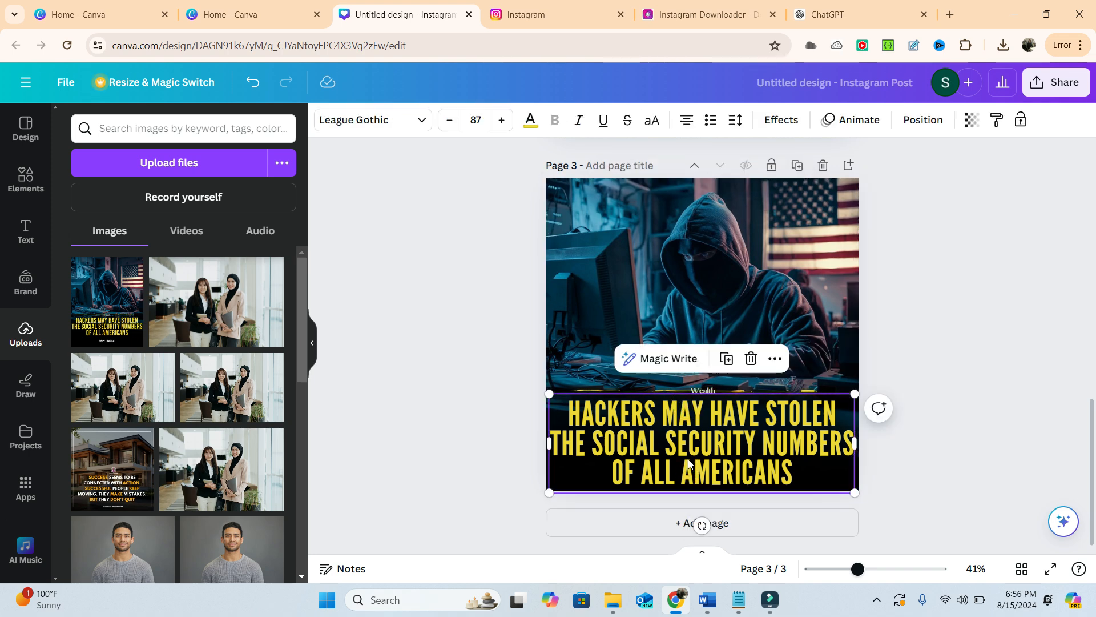
triple_click(692, 428)
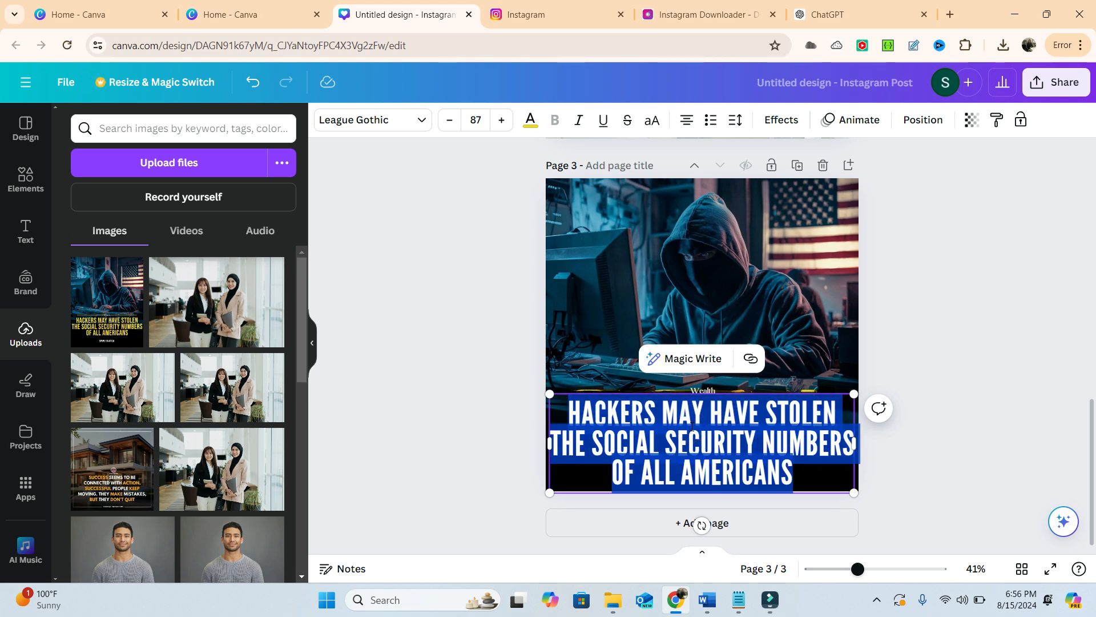
key(ctrl+v)
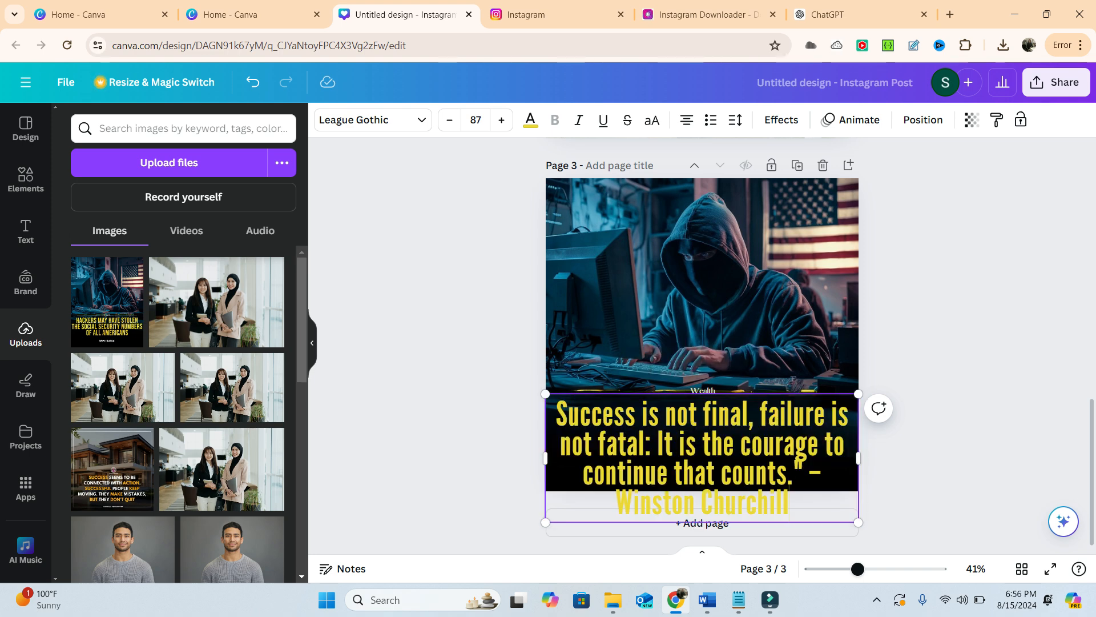
- Delete the small "Wealth" text above the quote and move the quote up so it fits within the page
click(698, 390)
drag(699, 390, 707, 346)
click(754, 299)
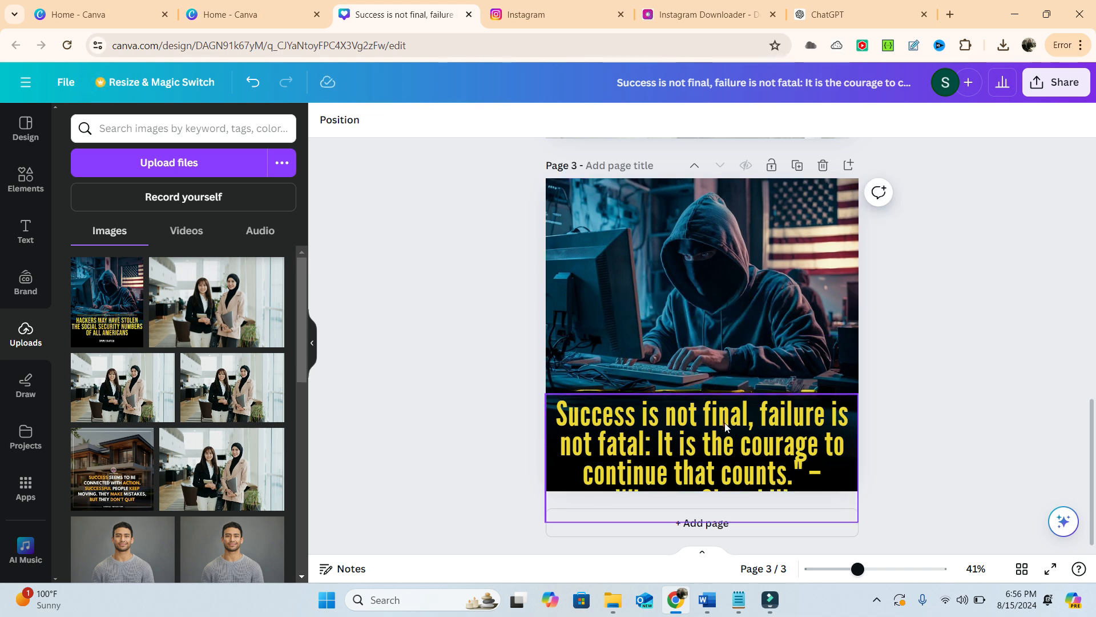
drag(725, 427, 730, 391)
click(936, 398)
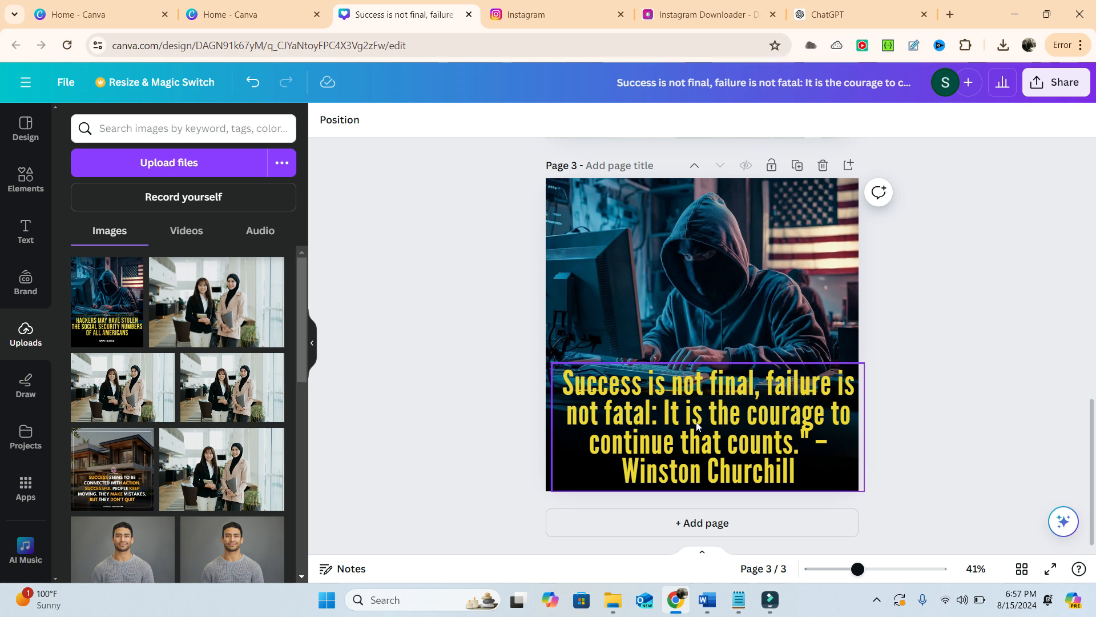
- Remove the closing quotation mark and the space after "counts." in the quote, and deselect the text
click(812, 438)
double_click(812, 438)
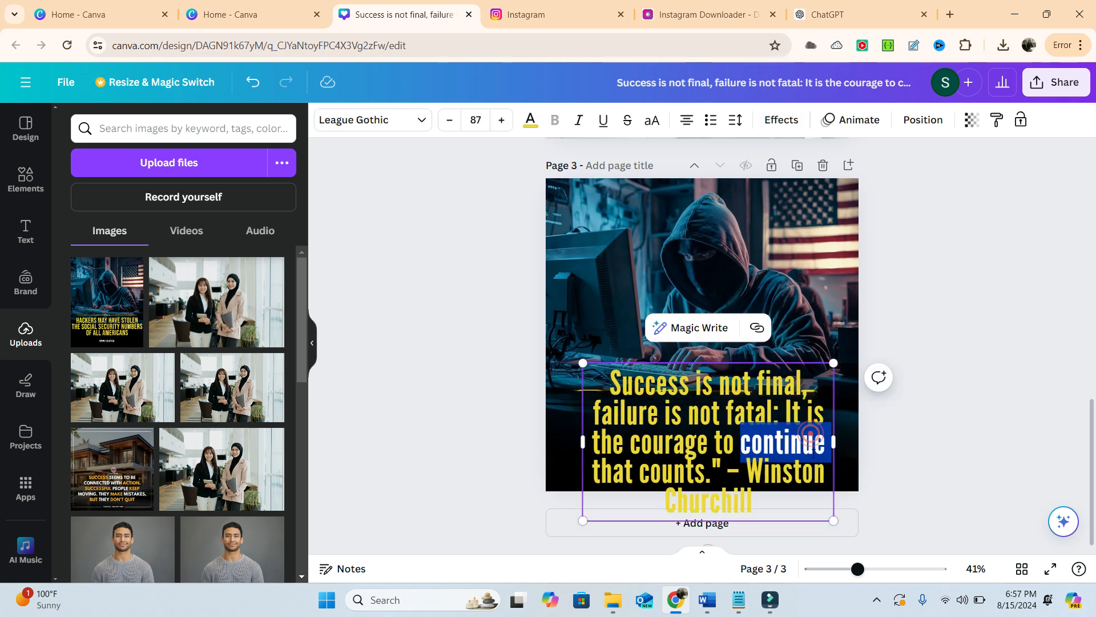
click(724, 472)
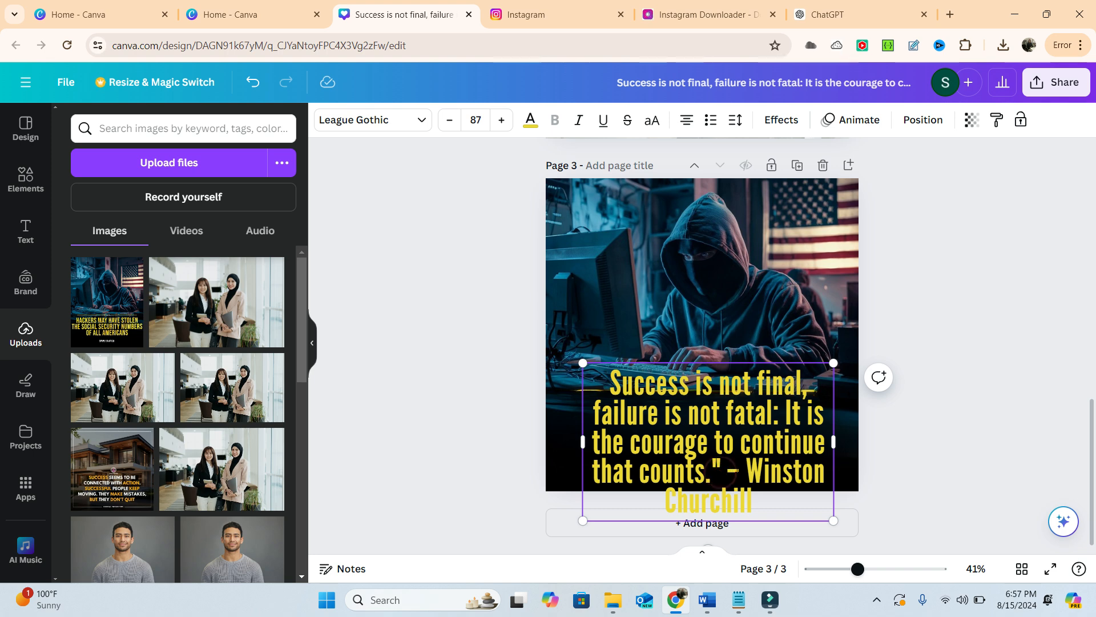
double_click(722, 468)
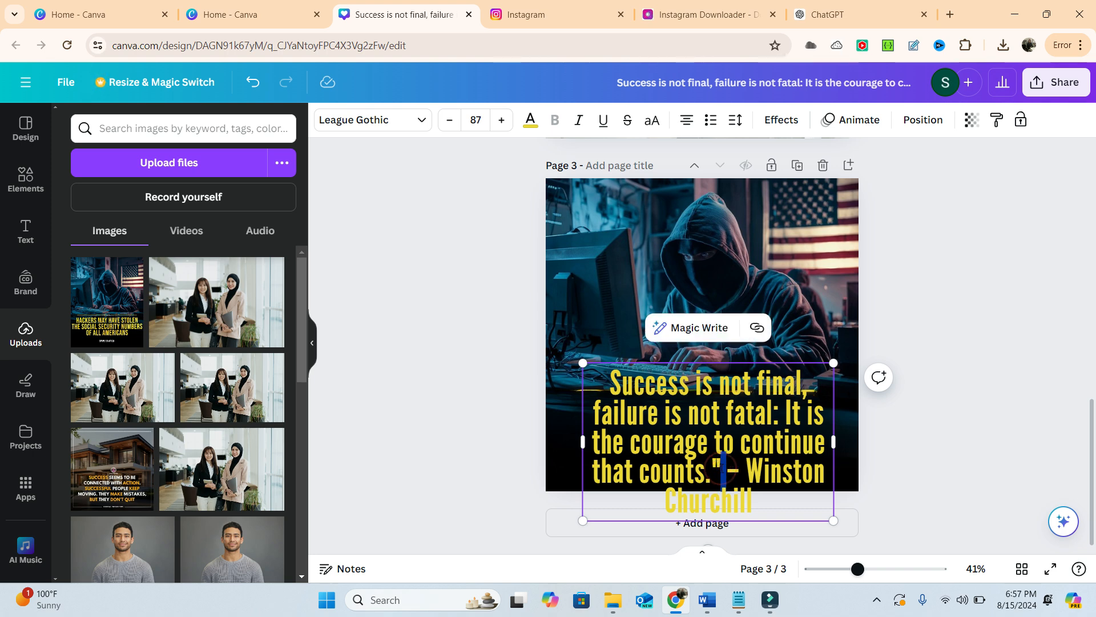
key(BackSpace)
key(BackSpace)
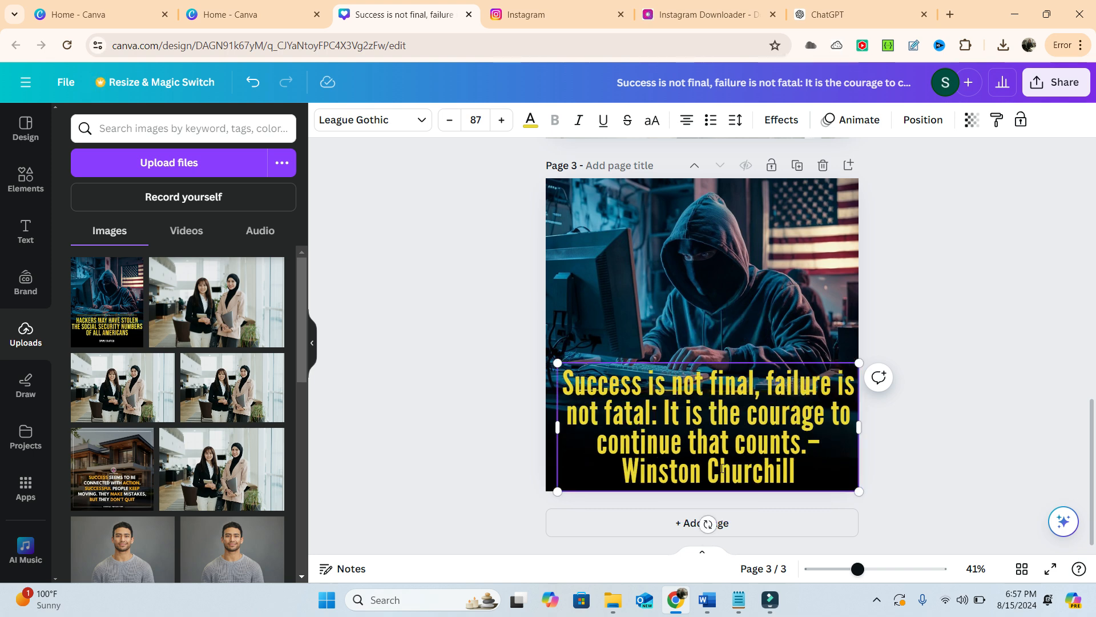
click(933, 354)
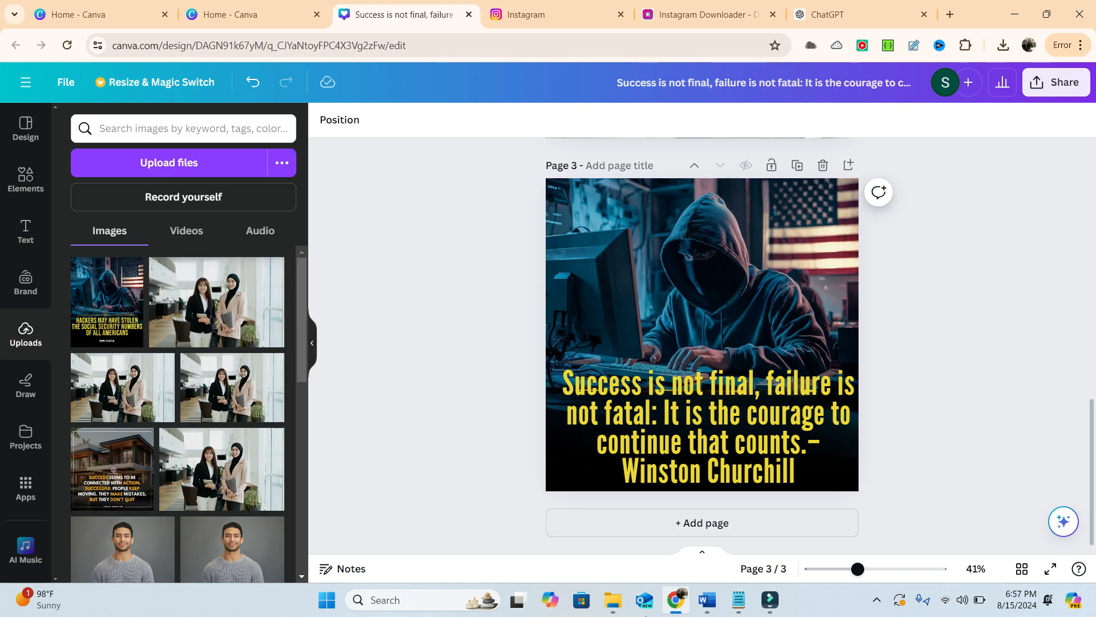
click(771, 602)
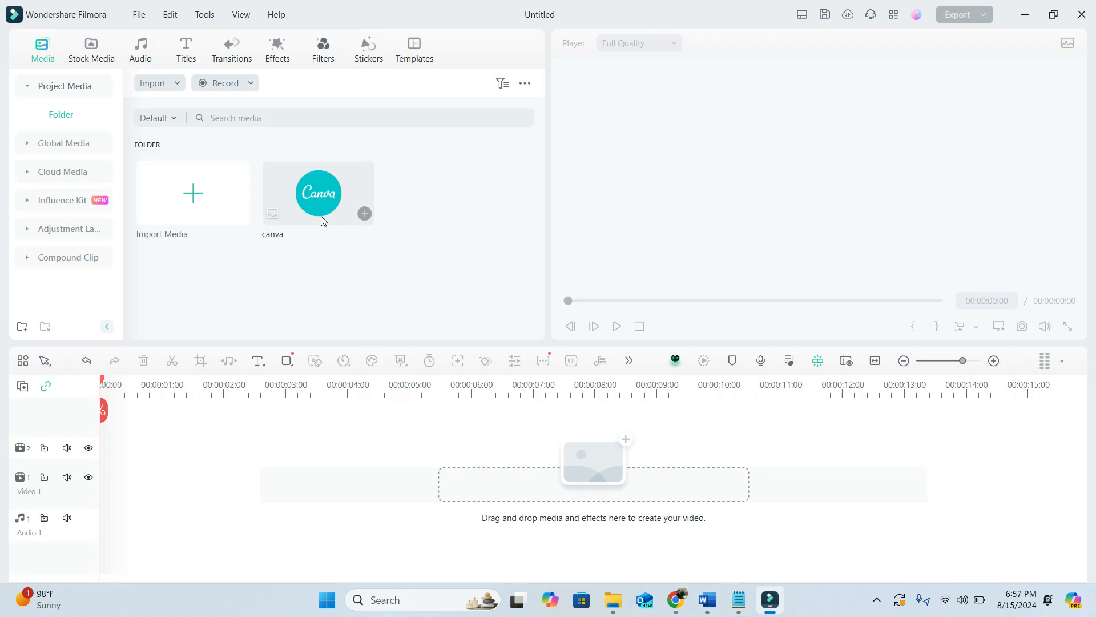
click(251, 83)
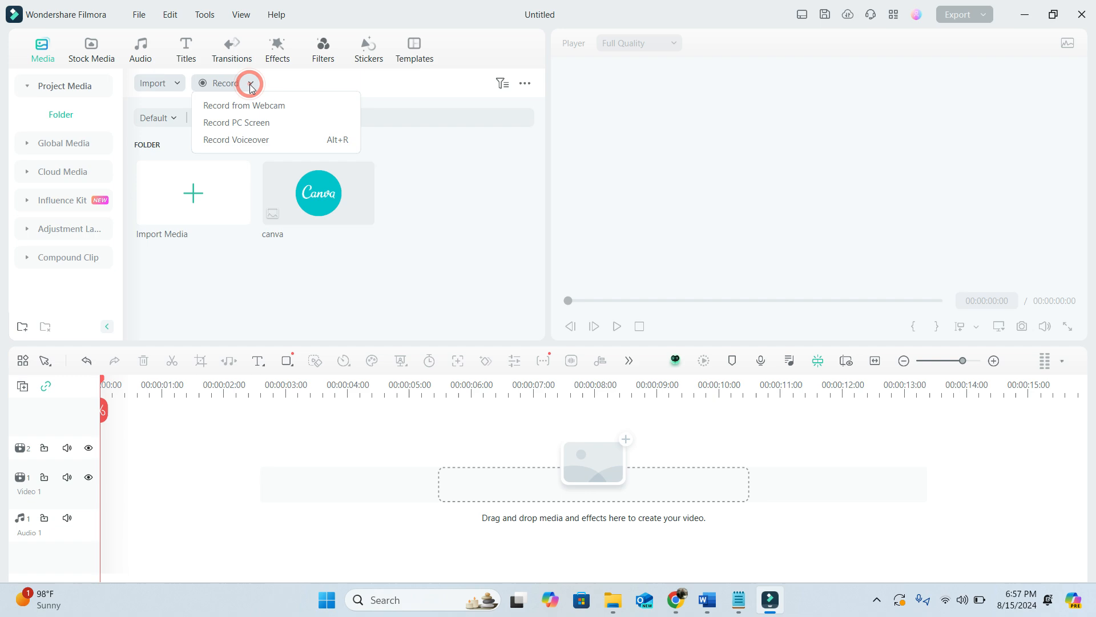
click(257, 122)
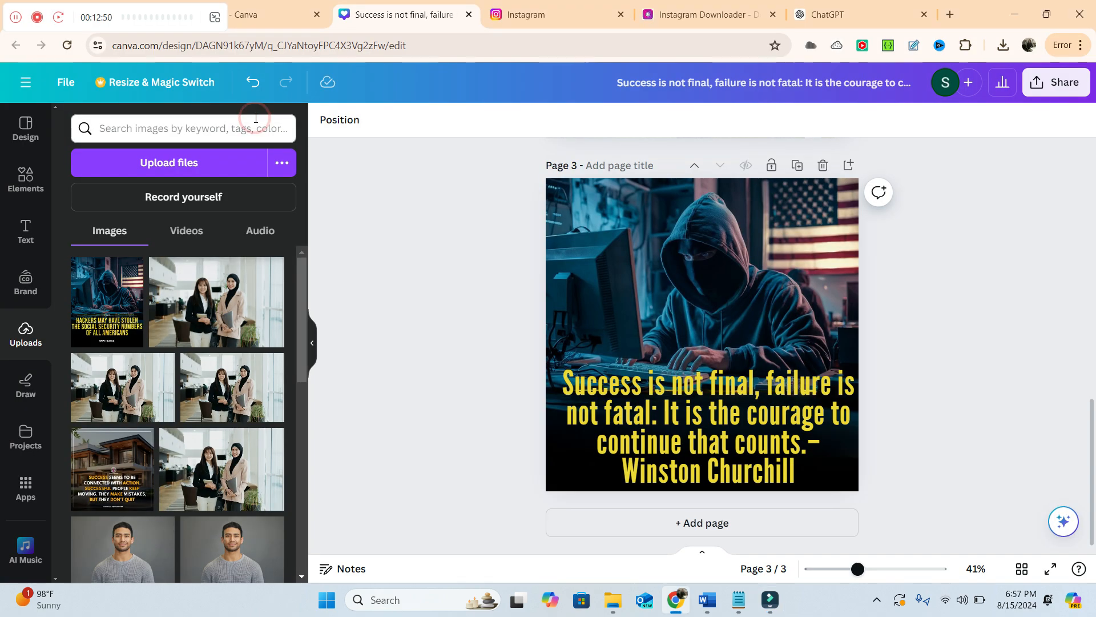